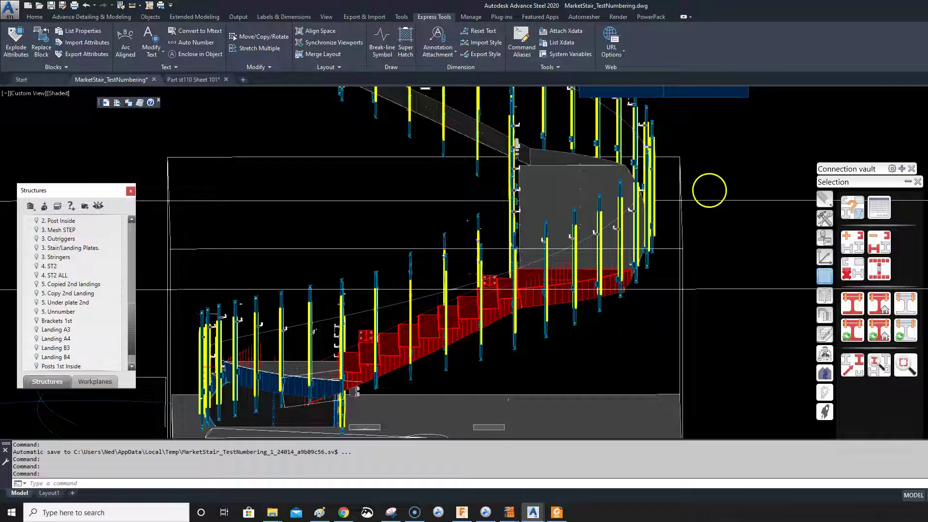
- Examine the marked lower flight and its place in the full spiral stair model
{"action": "scroll", "coordinate": [725, 183], "scroll_direction": "down", "scroll_amount": 5}
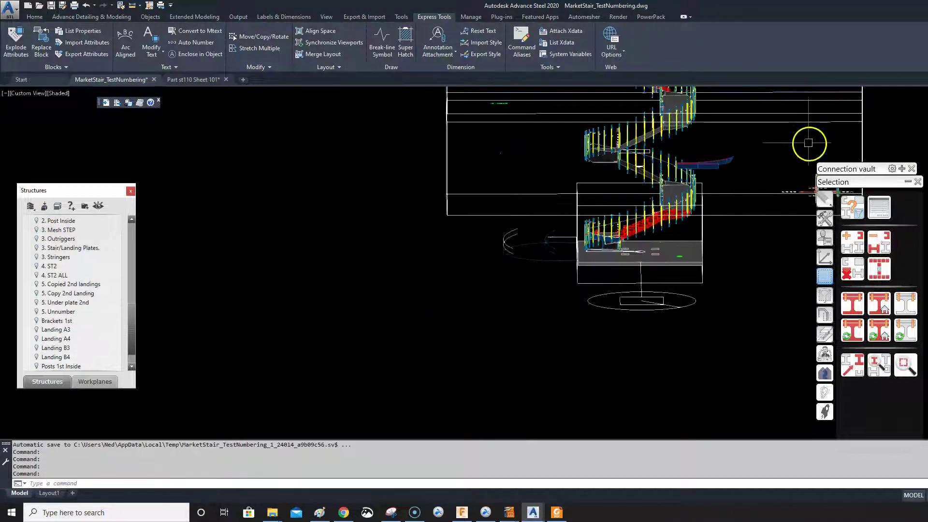
{"action": "middle_click_drag", "start_coordinate": [757, 139], "coordinate": [668, 216]}
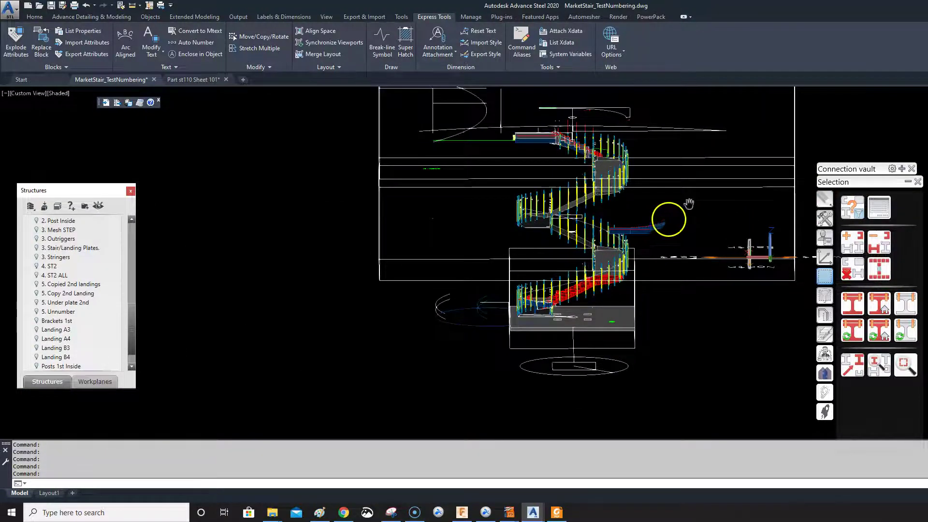
{"action": "scroll", "coordinate": [590, 276], "scroll_direction": "up", "scroll_amount": 5}
{"action": "scroll", "coordinate": [585, 297], "scroll_direction": "down", "scroll_amount": 3}
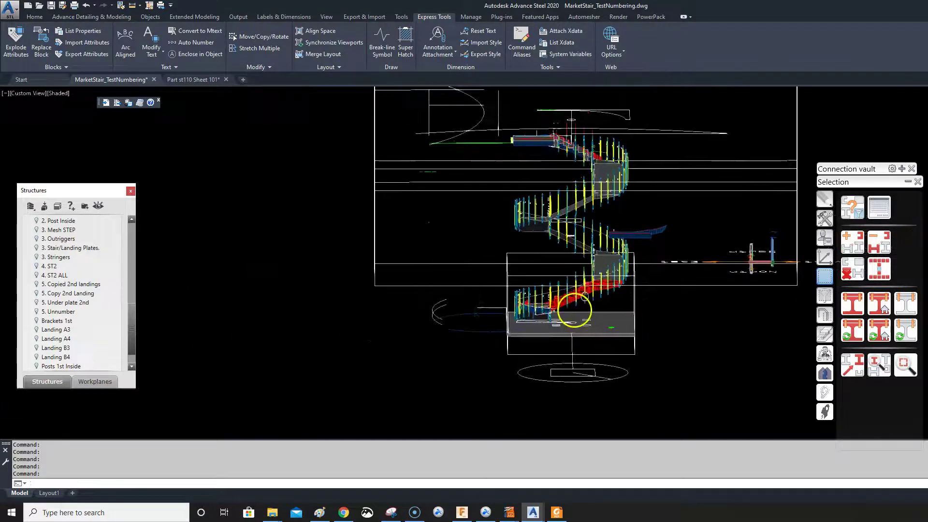
{"action": "scroll", "coordinate": [584, 331], "scroll_direction": "up", "scroll_amount": 1}
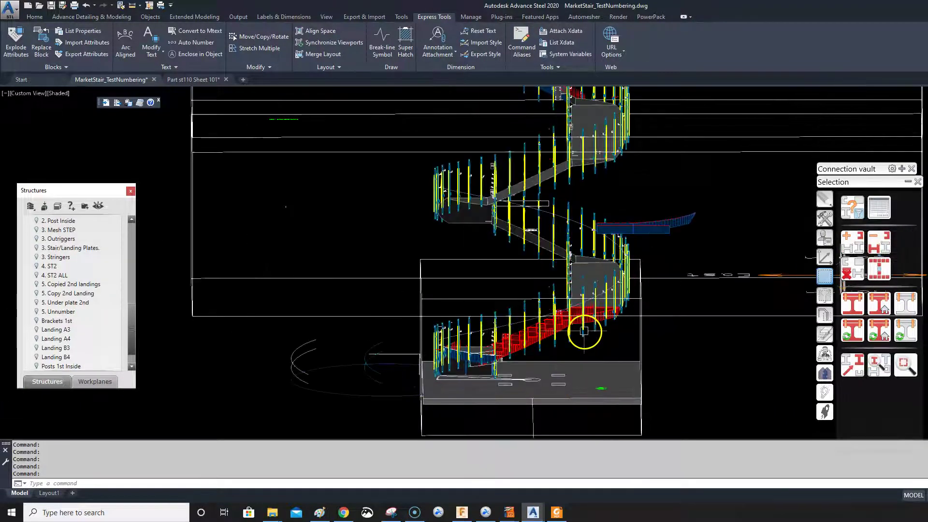
{"action": "scroll", "coordinate": [580, 329], "scroll_direction": "up", "scroll_amount": 2}
{"action": "scroll", "coordinate": [545, 350], "scroll_direction": "up", "scroll_amount": 2}
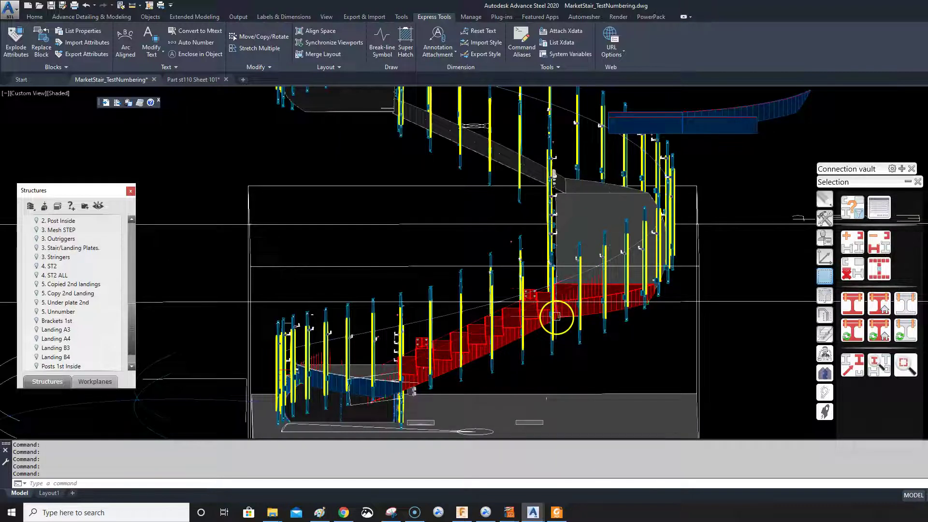
{"action": "middle_click_drag", "start_coordinate": [535, 283], "coordinate": [544, 271]}
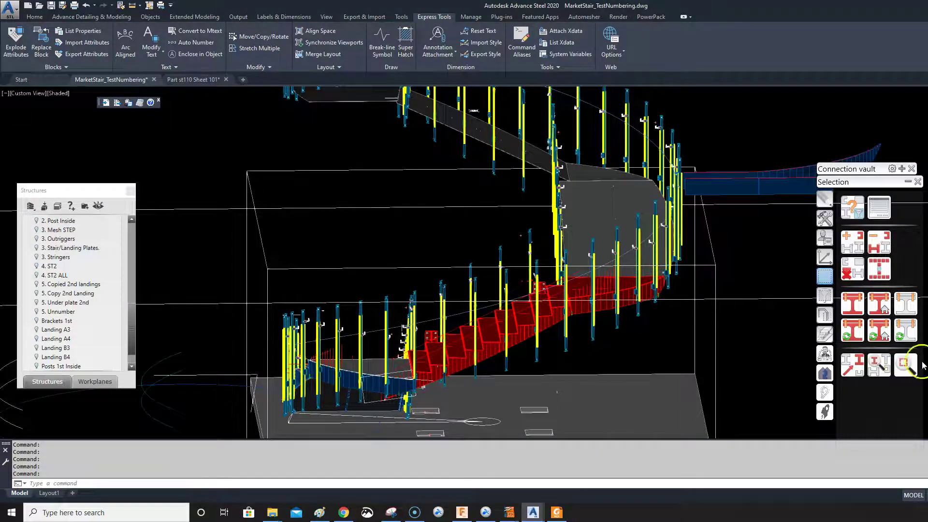
- Clear the existing marks, mark the whole assembly belonging to the lower flight's stepped stringer plate, and select the marked objects
{"action": "left_click", "coordinate": [852, 270]}
{"action": "scroll", "coordinate": [628, 271], "scroll_direction": "up", "scroll_amount": 5}
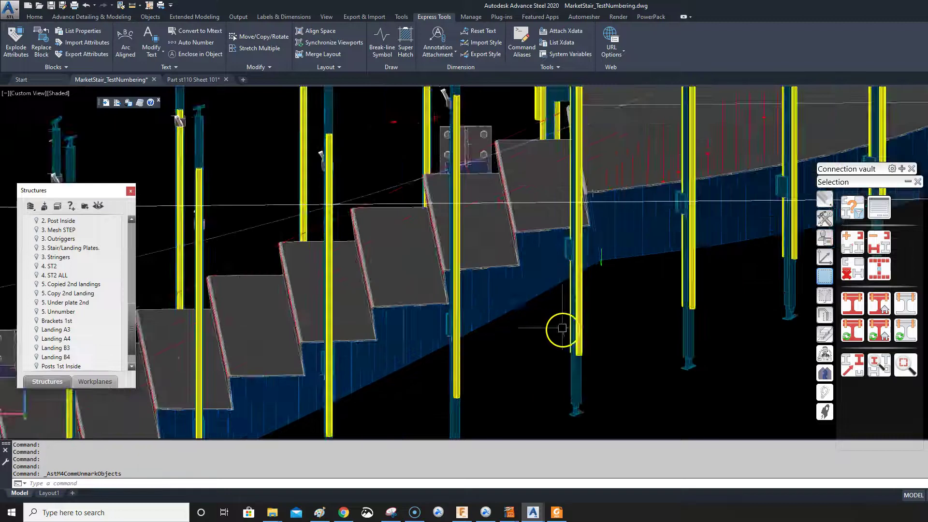
{"action": "left_click", "coordinate": [531, 285]}
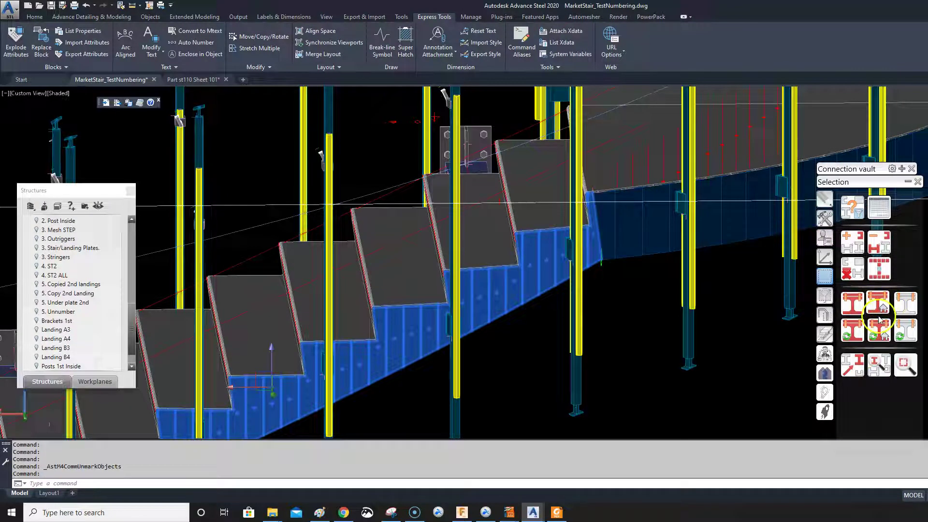
{"action": "left_click", "coordinate": [878, 268]}
{"action": "scroll", "coordinate": [666, 265], "scroll_direction": "down", "scroll_amount": 4}
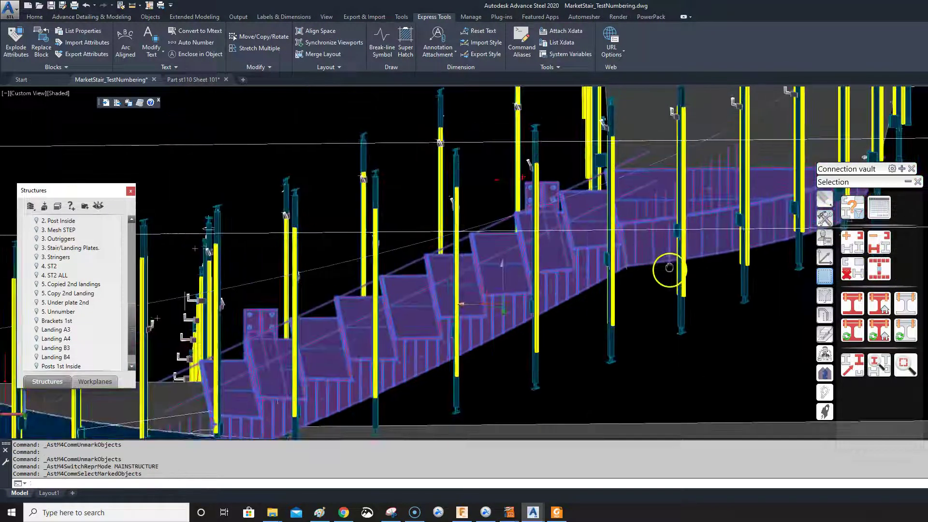
{"action": "scroll", "coordinate": [647, 269], "scroll_direction": "down", "scroll_amount": 5}
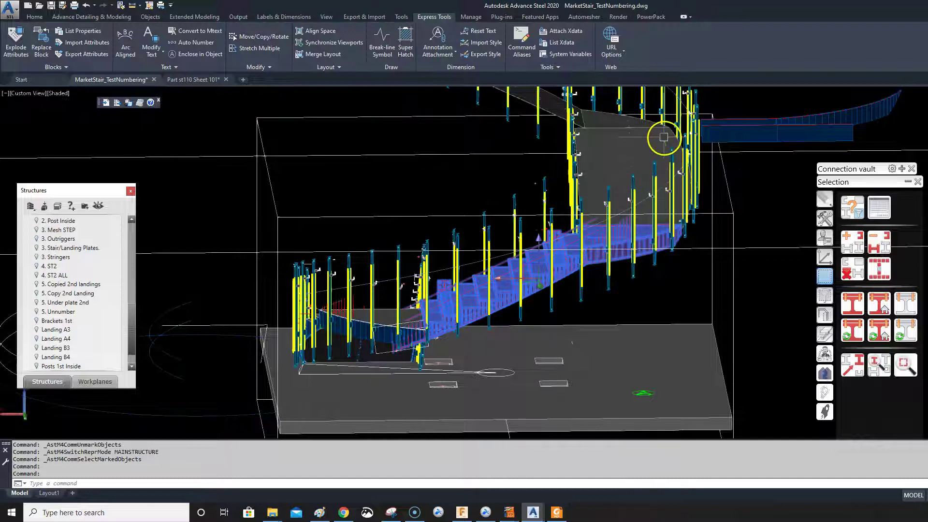
- Preview a polar array of the selected flight with 6 items, 90 between items, a 5' 6" Z increment and rotated items
{"action": "scroll", "coordinate": [660, 147], "scroll_direction": "up", "scroll_amount": 2}
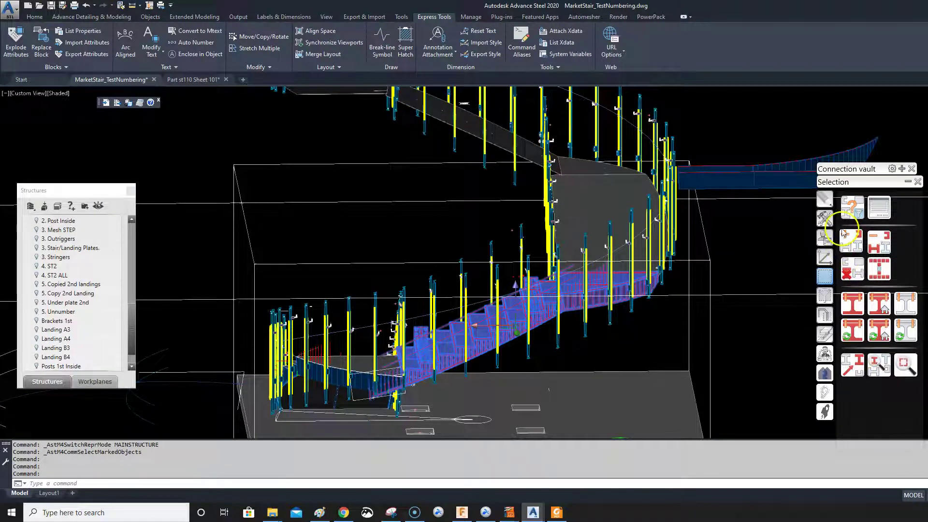
{"action": "left_click", "coordinate": [825, 217]}
{"action": "left_click", "coordinate": [904, 207]}
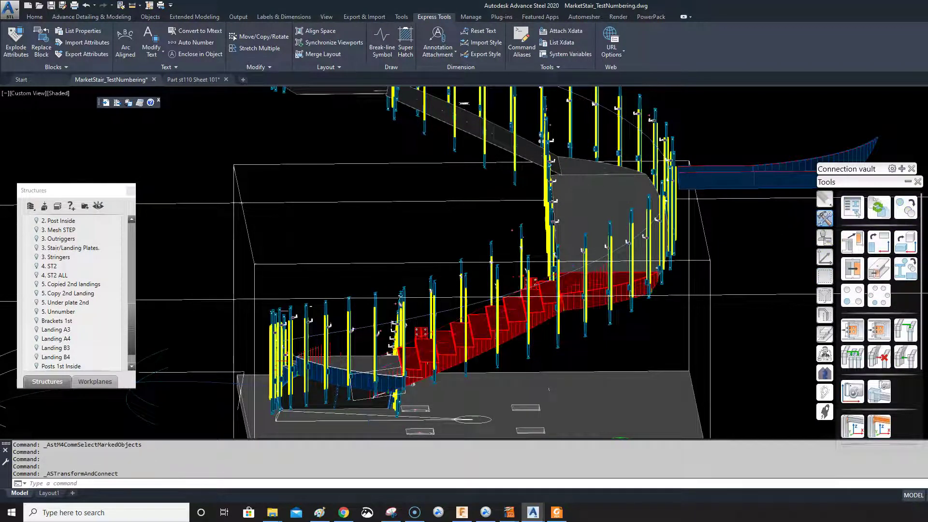
{"action": "left_click_drag", "start_coordinate": [734, 98], "coordinate": [662, 125]}
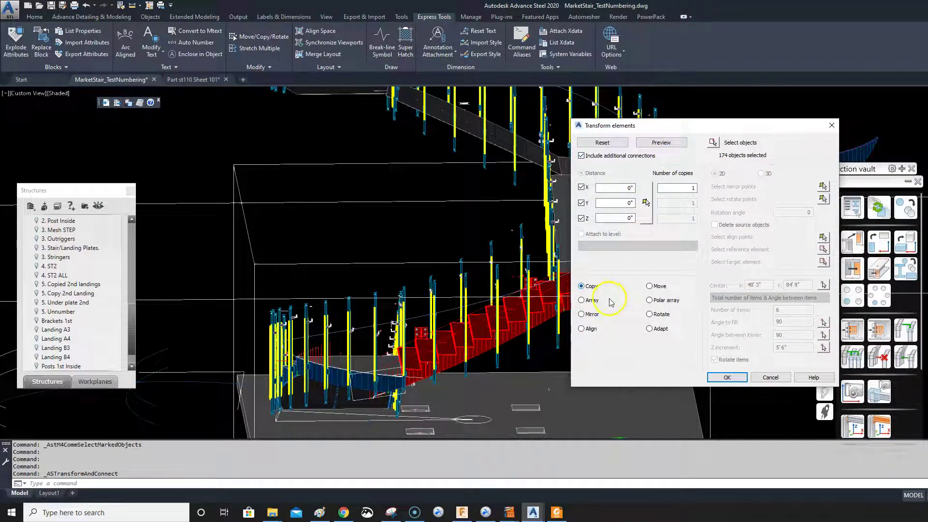
{"action": "left_click", "coordinate": [652, 302]}
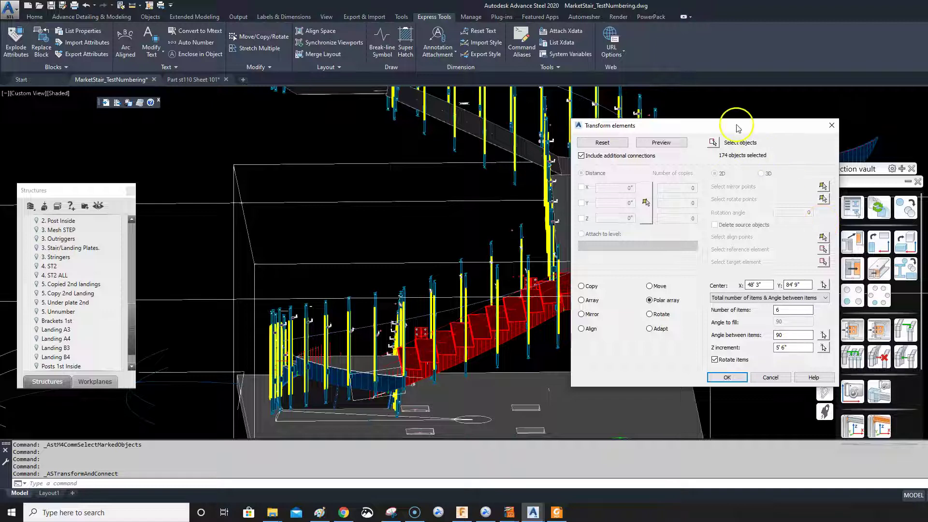
{"action": "left_click_drag", "start_coordinate": [738, 129], "coordinate": [789, 75]}
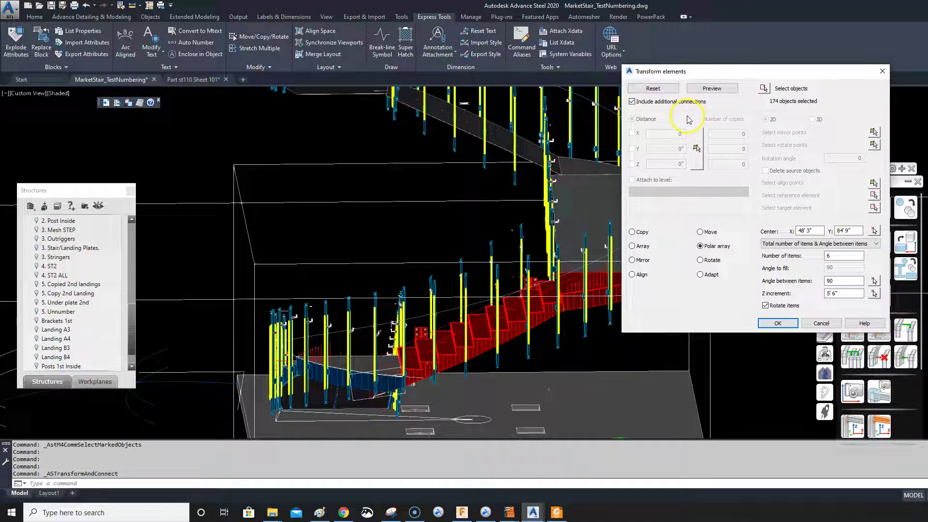
{"action": "left_click", "coordinate": [711, 90]}
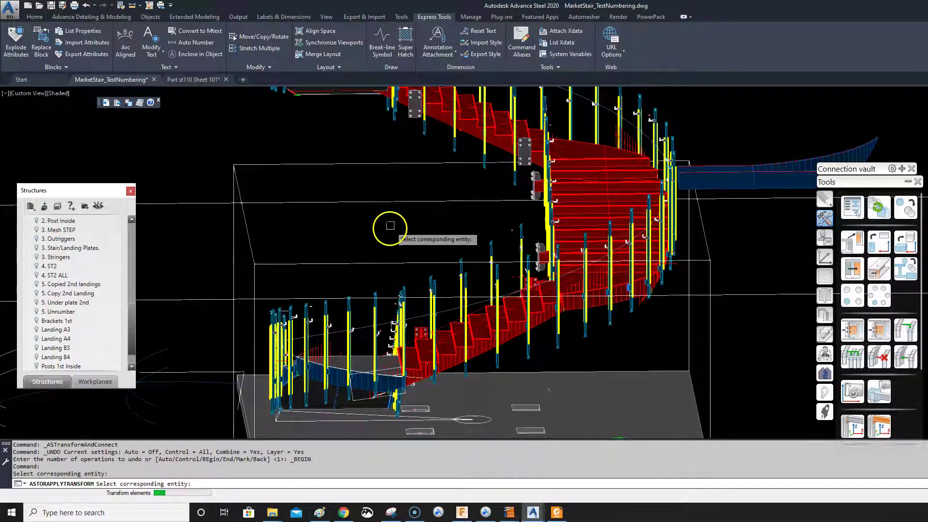
- Check the previewed flights around the spiral stair and accept the polar array
{"action": "middle_click_drag", "start_coordinate": [394, 223], "coordinate": [388, 346]}
{"action": "middle_click_drag", "start_coordinate": [389, 289], "coordinate": [441, 300], "text": "shift"}
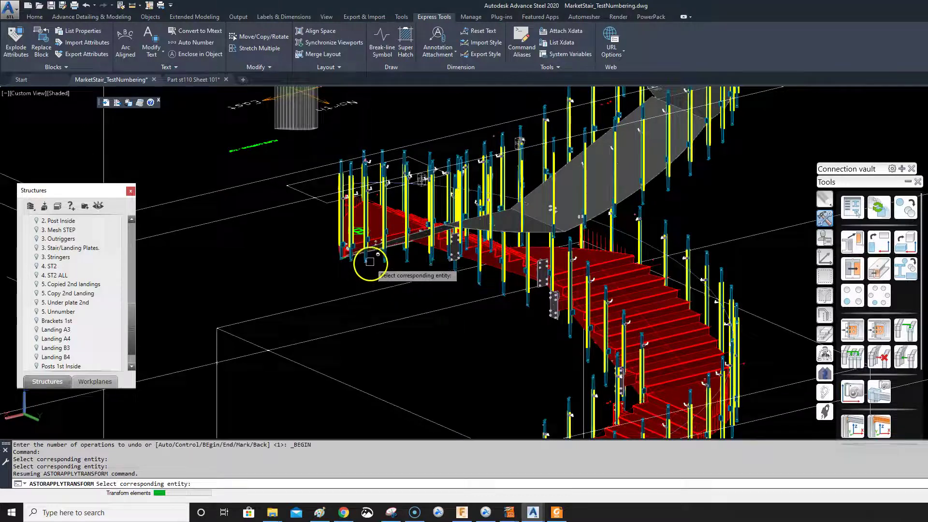
{"action": "scroll", "coordinate": [370, 245], "scroll_direction": "up", "scroll_amount": 3}
{"action": "scroll", "coordinate": [371, 245], "scroll_direction": "down", "scroll_amount": 3}
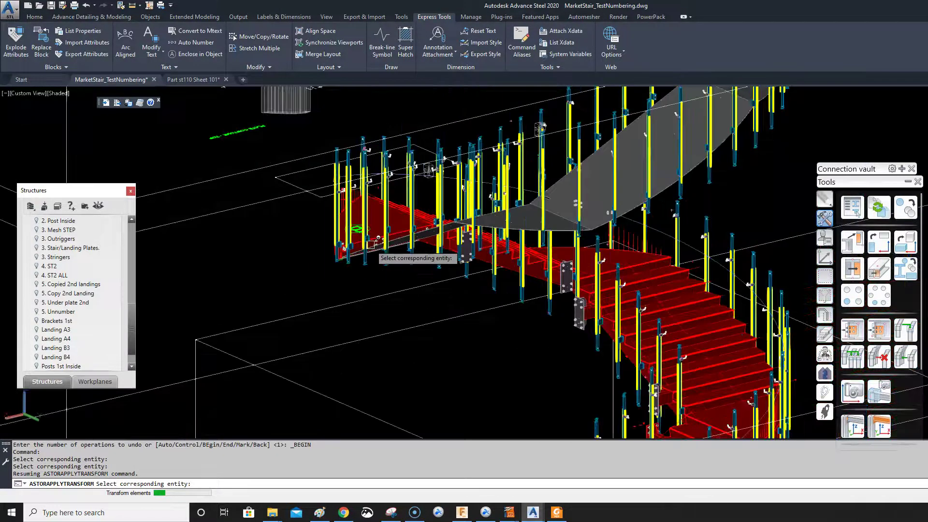
{"action": "middle_click_drag", "start_coordinate": [328, 257], "coordinate": [348, 265], "text": "shift"}
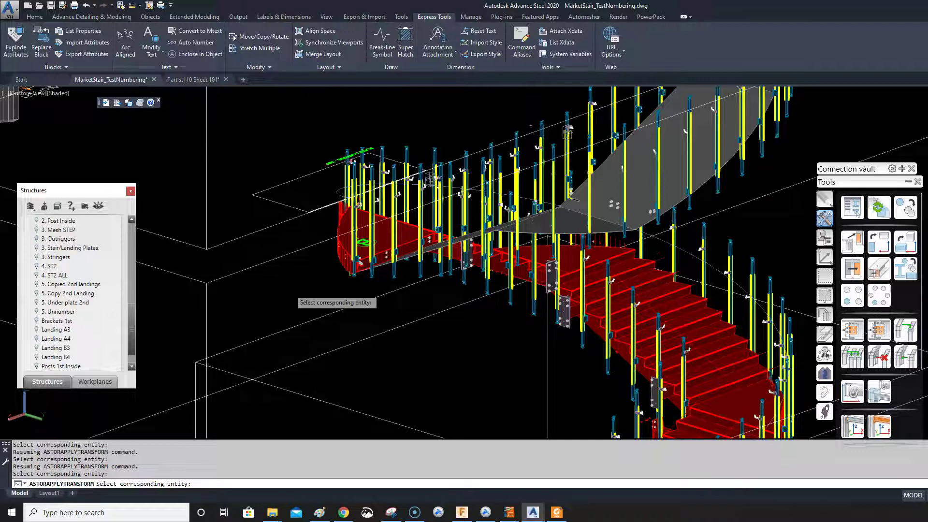
{"action": "right_click", "coordinate": [300, 80]}
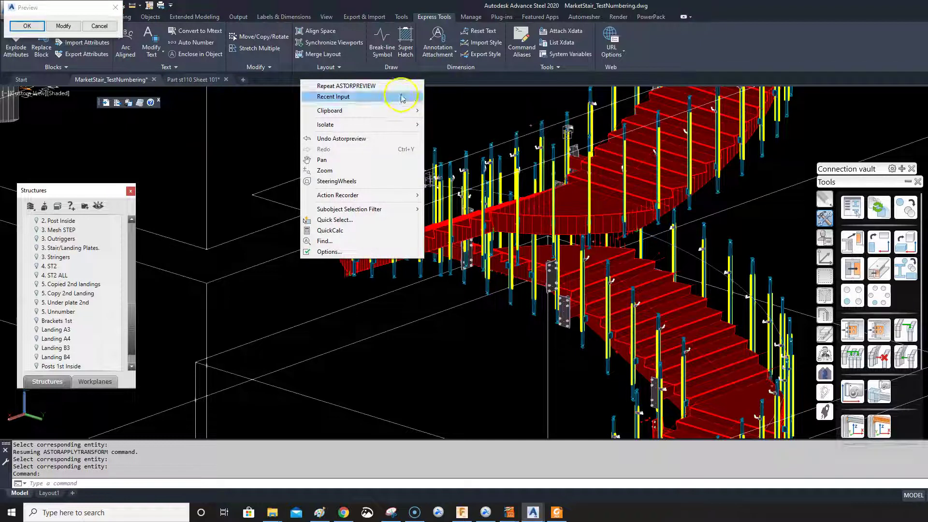
{"action": "key", "text": "Escape"}
{"action": "middle_click_drag", "start_coordinate": [317, 138], "coordinate": [428, 192]}
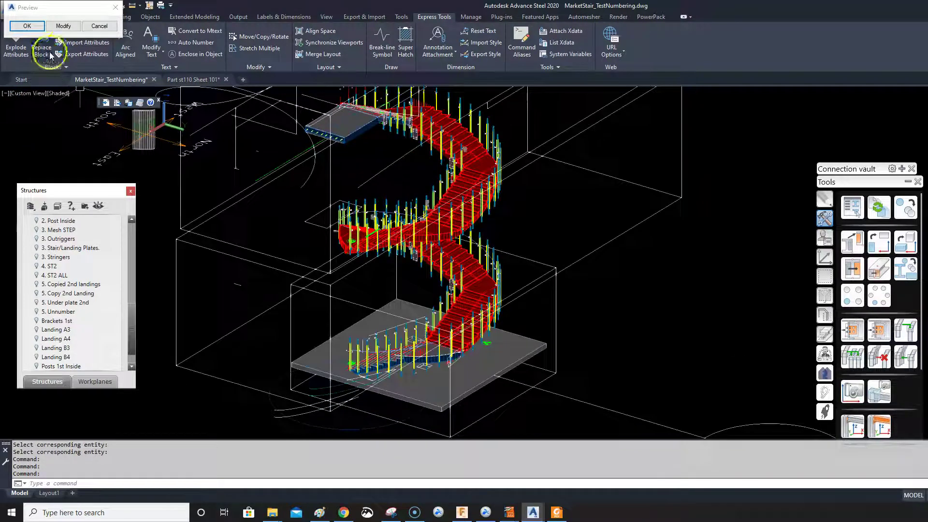
{"action": "left_click", "coordinate": [27, 26]}
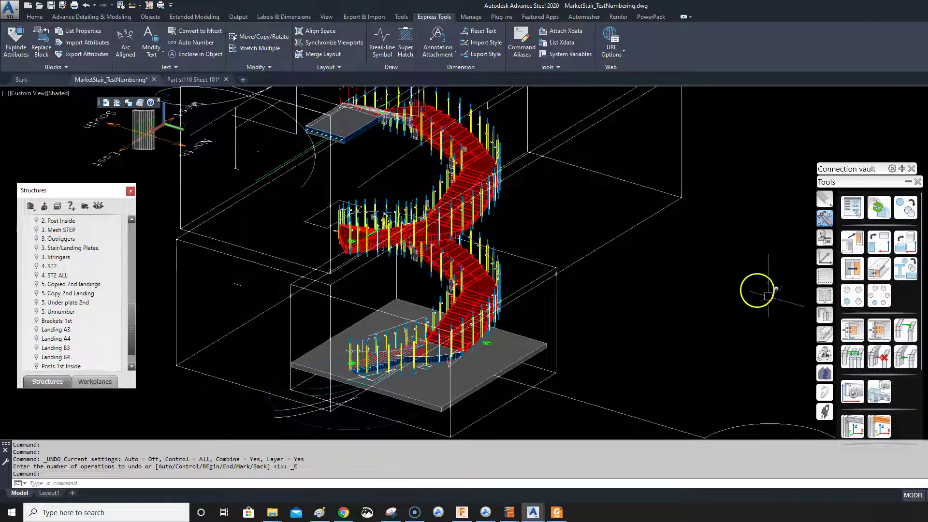
- Select all marked objects of the arrayed stair flights and inspect the stringer plates
{"action": "left_click", "coordinate": [812, 285]}
{"action": "left_click", "coordinate": [824, 277]}
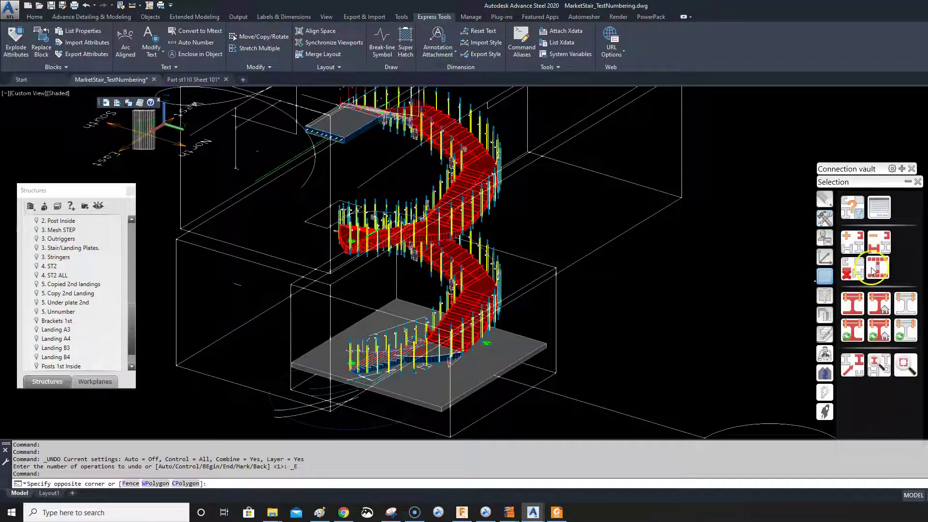
{"action": "left_click", "coordinate": [885, 272]}
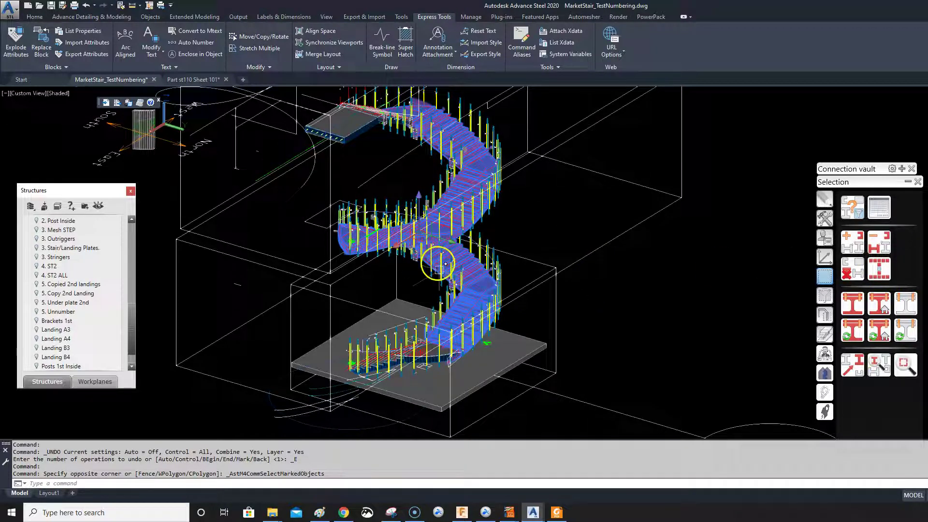
{"action": "scroll", "coordinate": [485, 335], "scroll_direction": "up", "scroll_amount": 5}
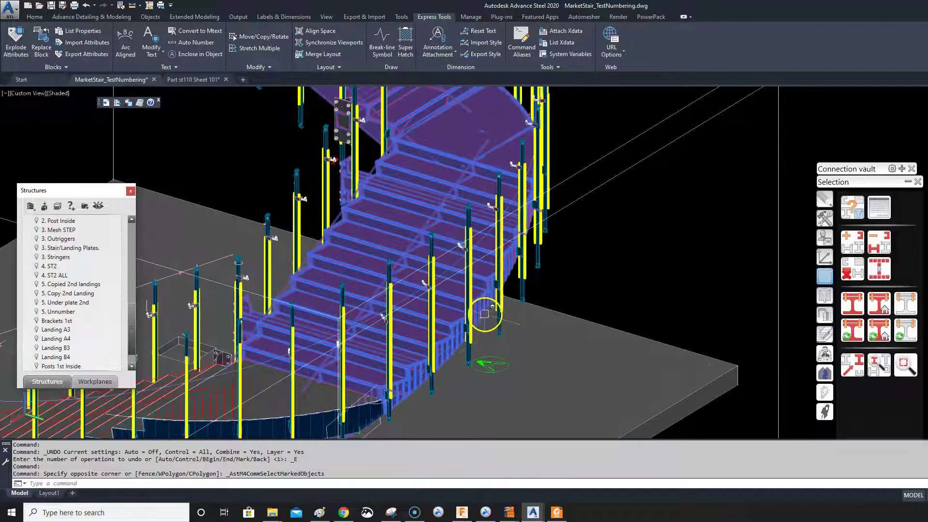
{"action": "scroll", "coordinate": [488, 311], "scroll_direction": "up", "scroll_amount": 5}
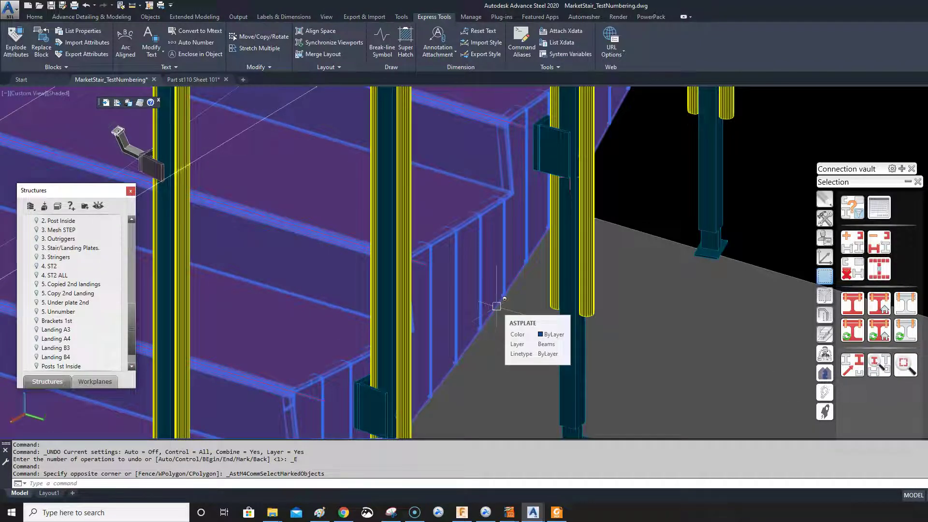
{"action": "scroll", "coordinate": [497, 306], "scroll_direction": "down", "scroll_amount": 8}
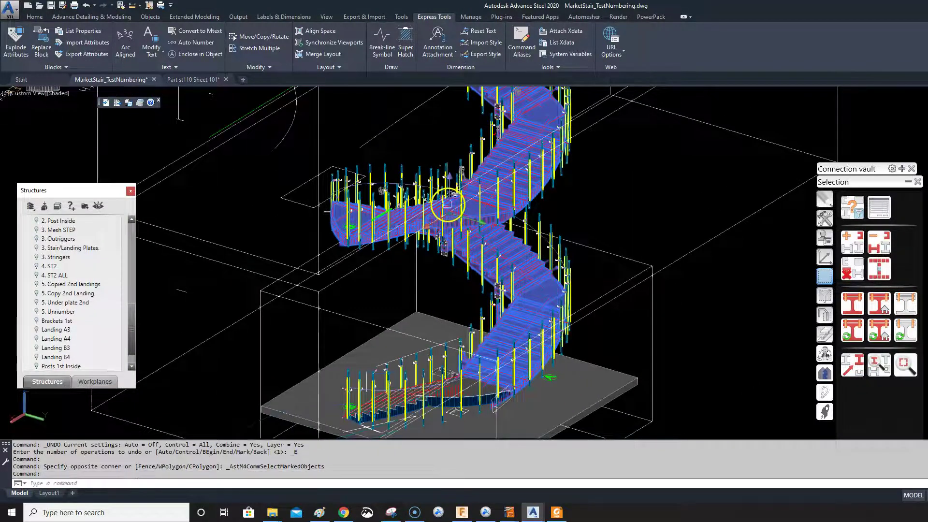
- Number the selected stair parts, starting single parts at 101 and assemblies at 1, with method SP: 1000,1001..;MP:1,2,3
{"action": "left_click", "coordinate": [33, 16]}
{"action": "left_click", "coordinate": [286, 18]}
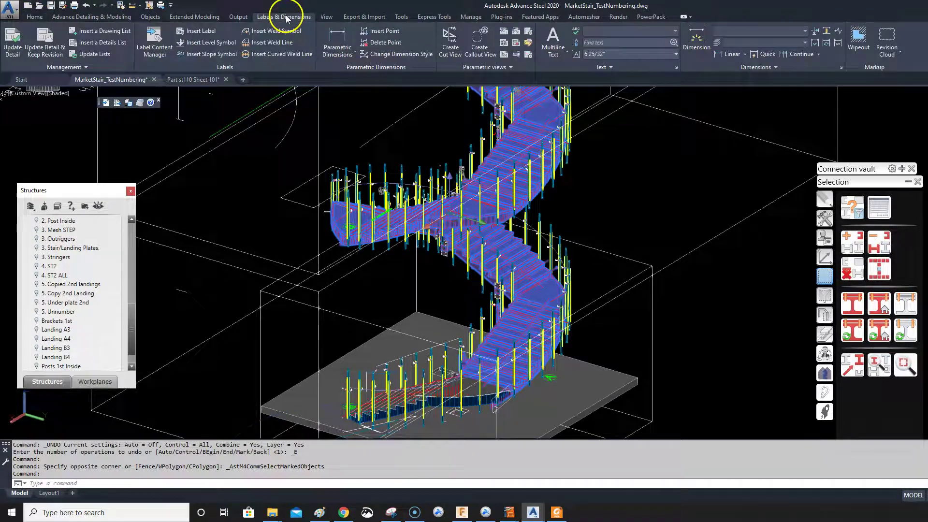
{"action": "left_click", "coordinate": [34, 17]}
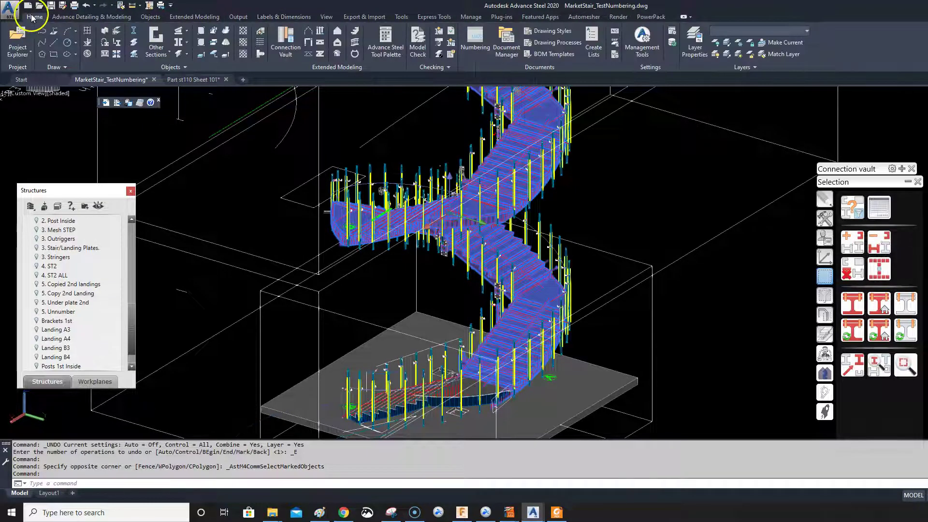
{"action": "left_click", "coordinate": [474, 40]}
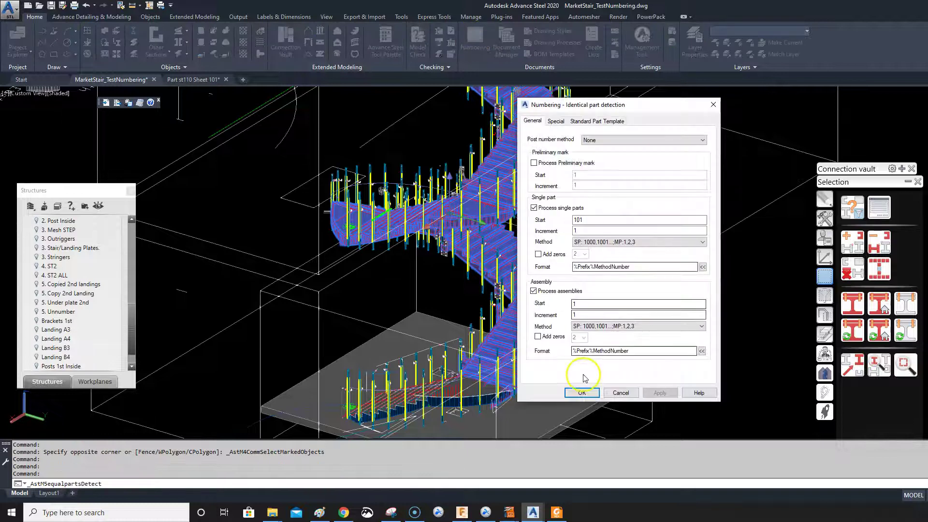
{"action": "left_click", "coordinate": [584, 393]}
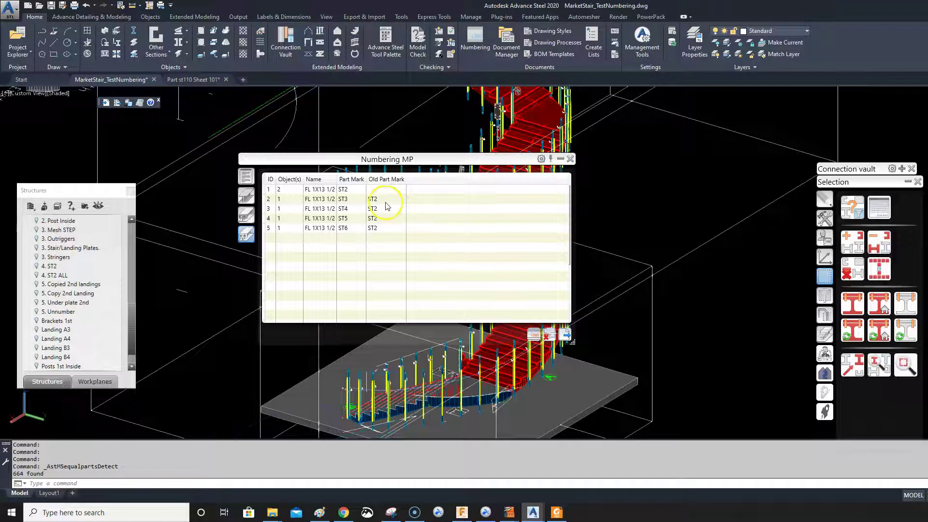
- Locate the ST2 entry from the numbering results in the model, keeping the results window clear of the stair
{"action": "left_click", "coordinate": [286, 191]}
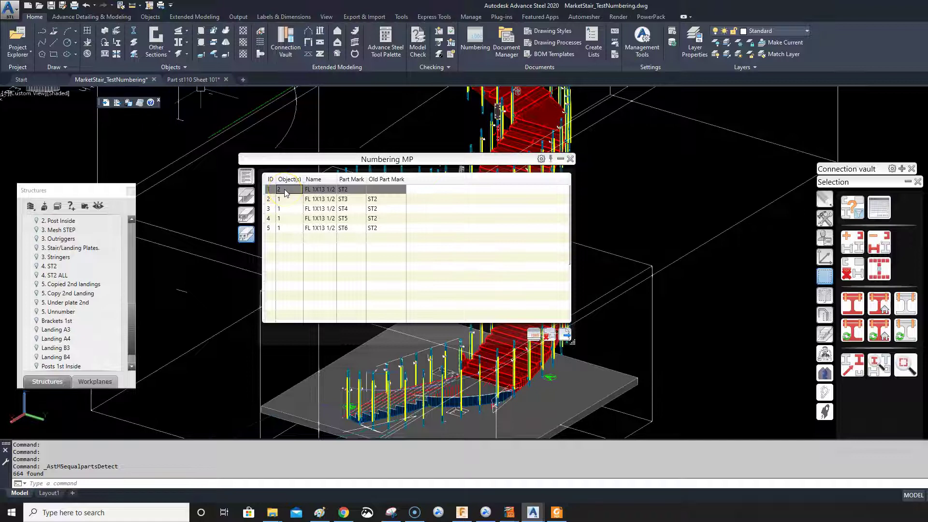
{"action": "left_click_drag", "start_coordinate": [375, 159], "coordinate": [699, 136]}
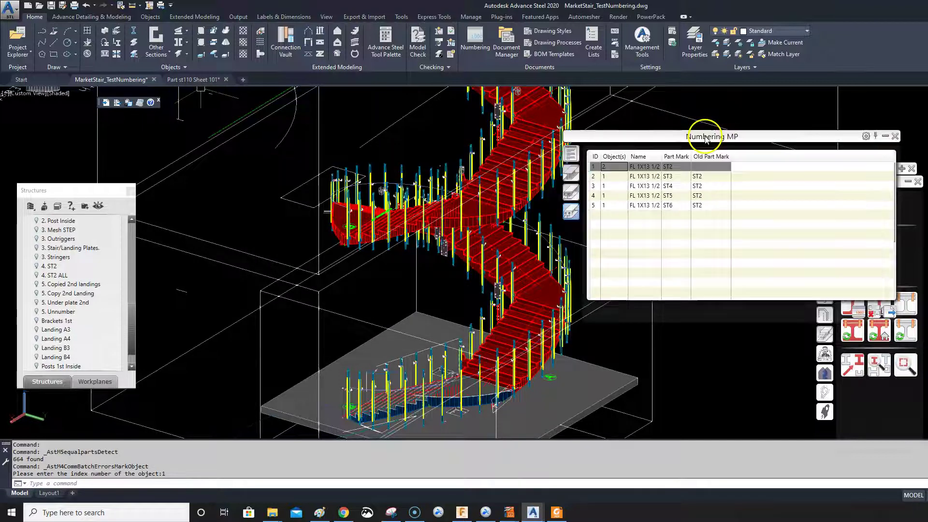
{"action": "scroll", "coordinate": [342, 253], "scroll_direction": "down", "scroll_amount": 5}
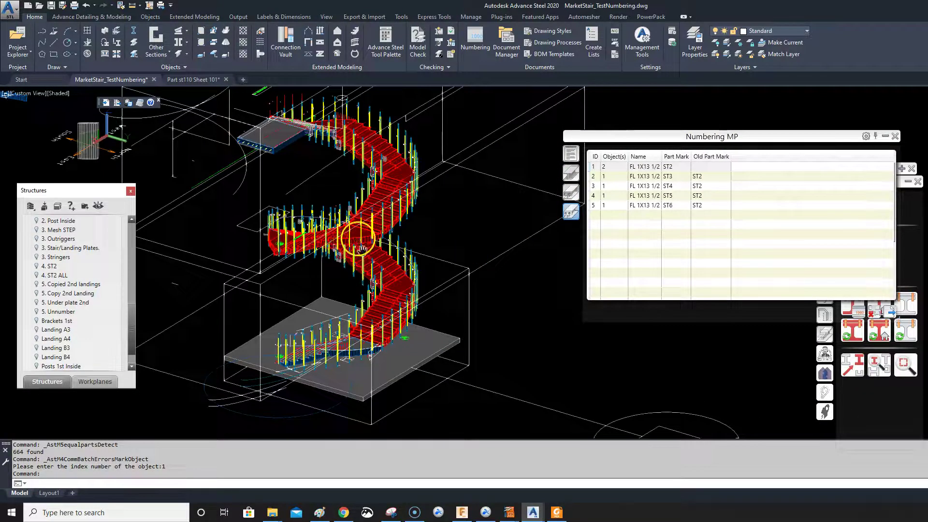
{"action": "left_click_drag", "start_coordinate": [718, 137], "coordinate": [593, 118]}
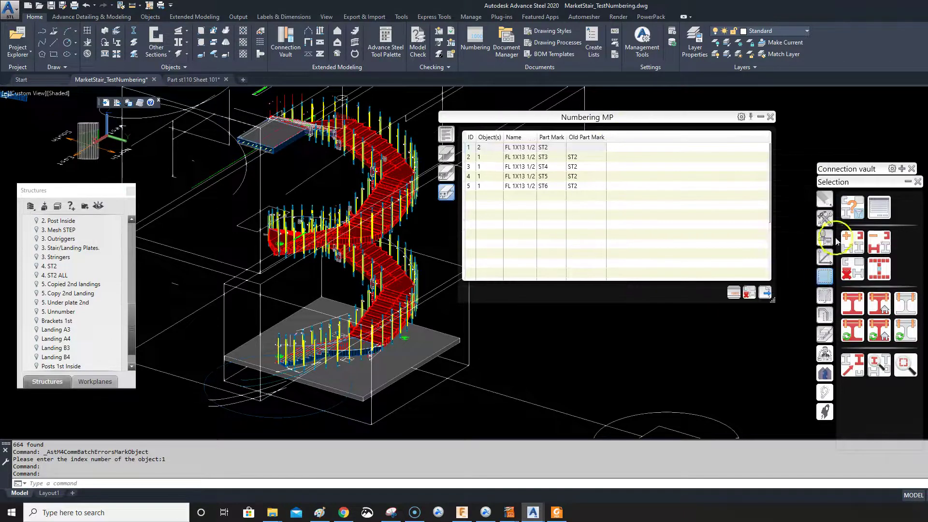
- Clear the marked objects and locate each numbering result, ST3 through ST6 and ST2, in the stair model
{"action": "left_click", "coordinate": [850, 272]}
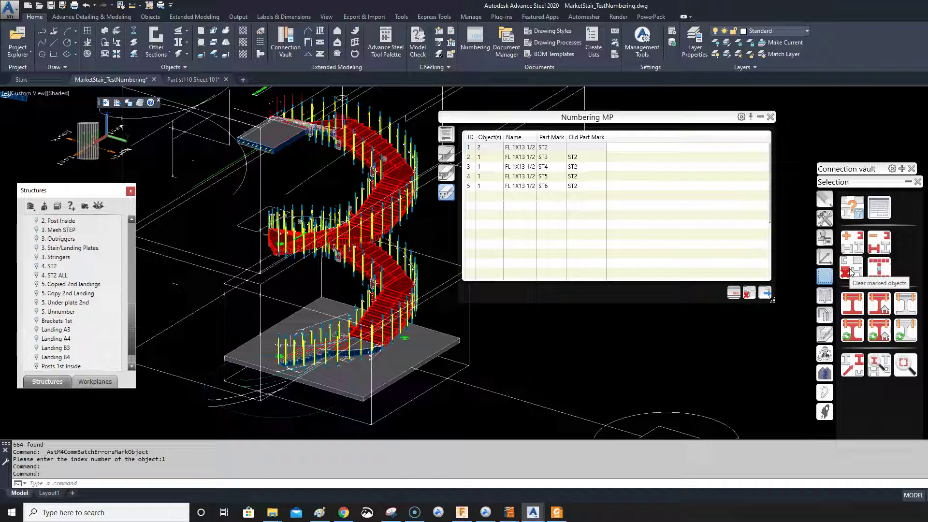
{"action": "left_click", "coordinate": [493, 152]}
{"action": "left_click", "coordinate": [491, 159]}
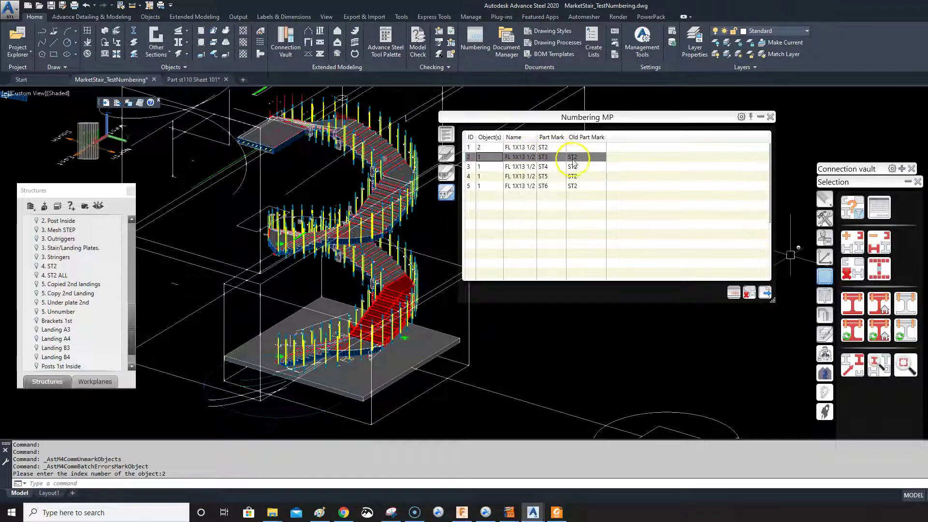
{"action": "left_click", "coordinate": [480, 169]}
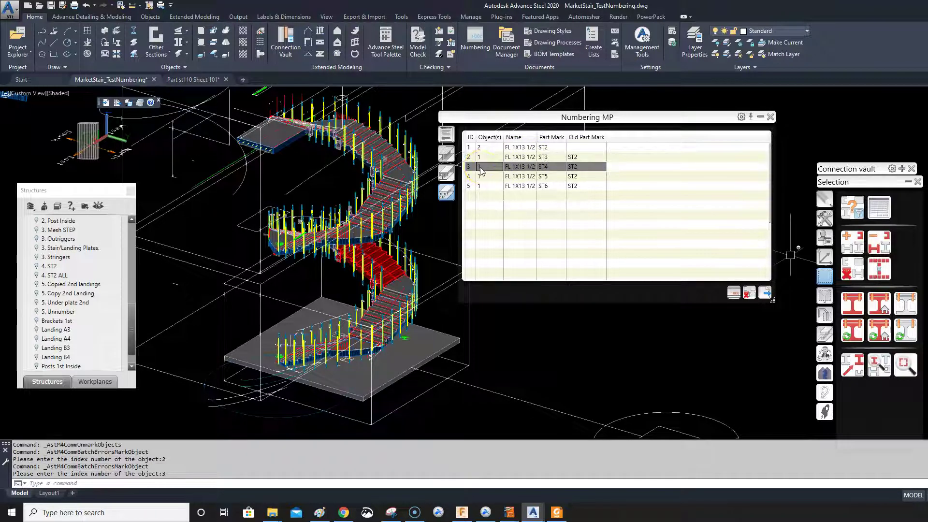
{"action": "left_click", "coordinate": [480, 178]}
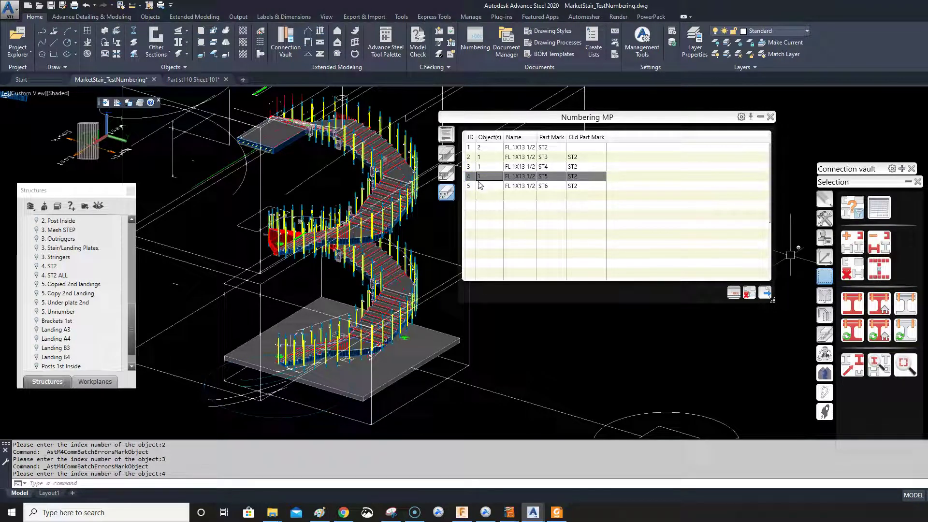
{"action": "left_click", "coordinate": [478, 187]}
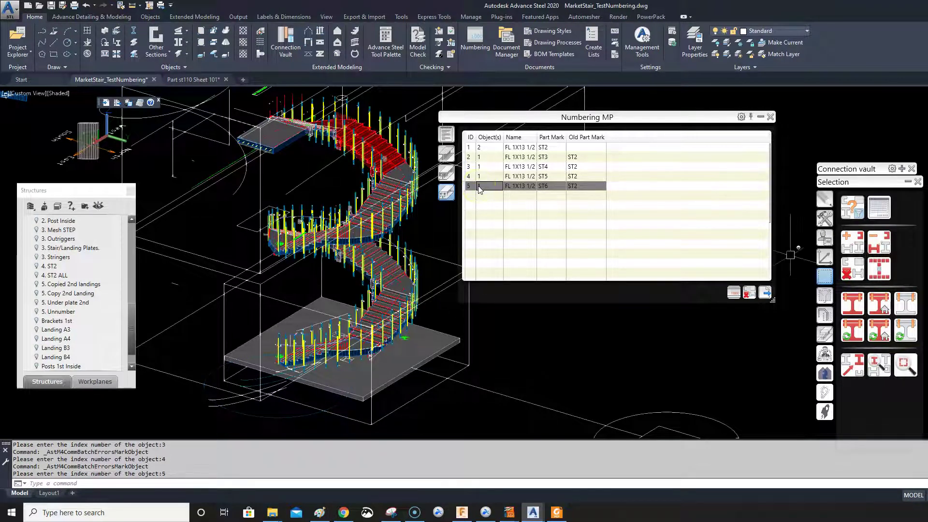
{"action": "left_click", "coordinate": [486, 149]}
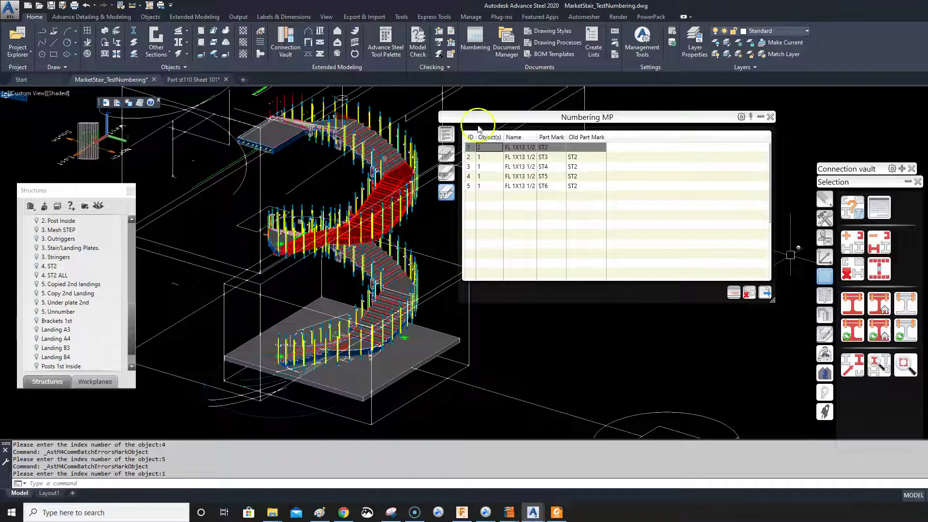
{"action": "left_click", "coordinate": [373, 197]}
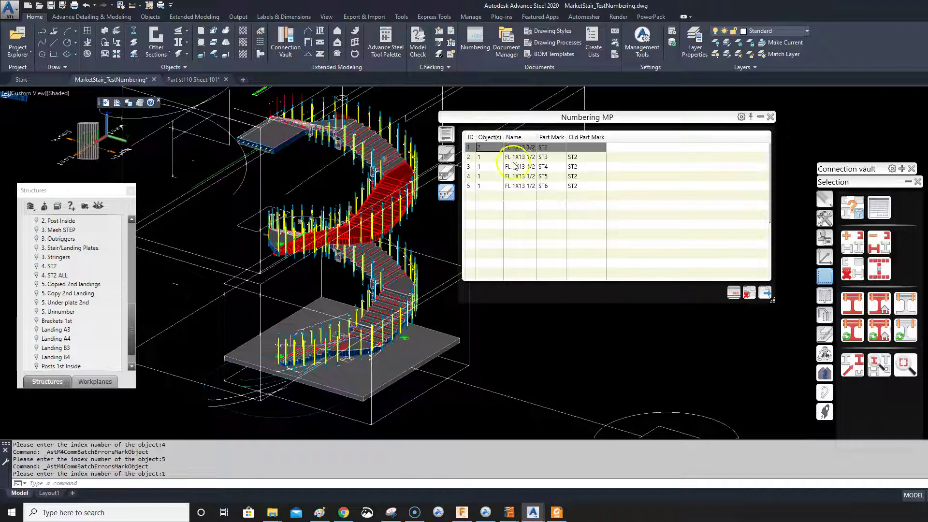
{"action": "left_click", "coordinate": [489, 152]}
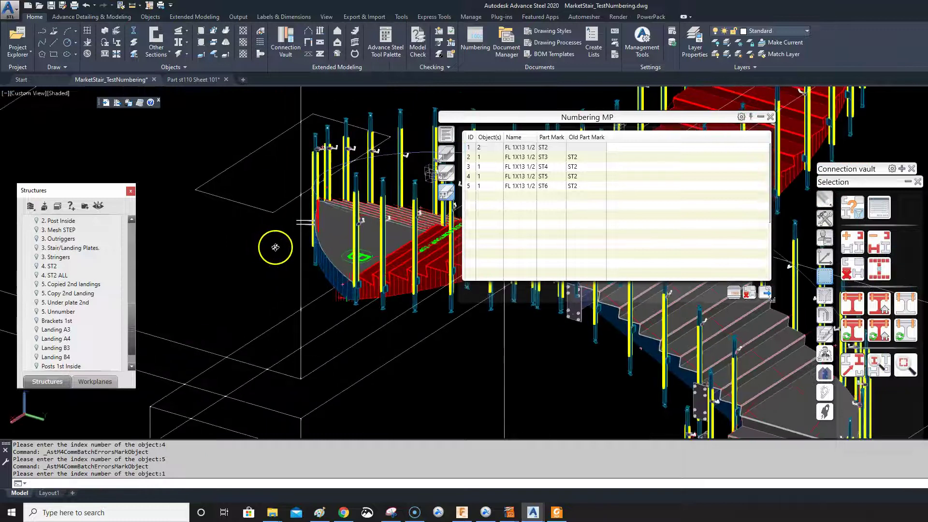
- Inspect the curved stringer at the landing marked B and close the numbering results
{"action": "scroll", "coordinate": [401, 290], "scroll_direction": "up", "scroll_amount": 4}
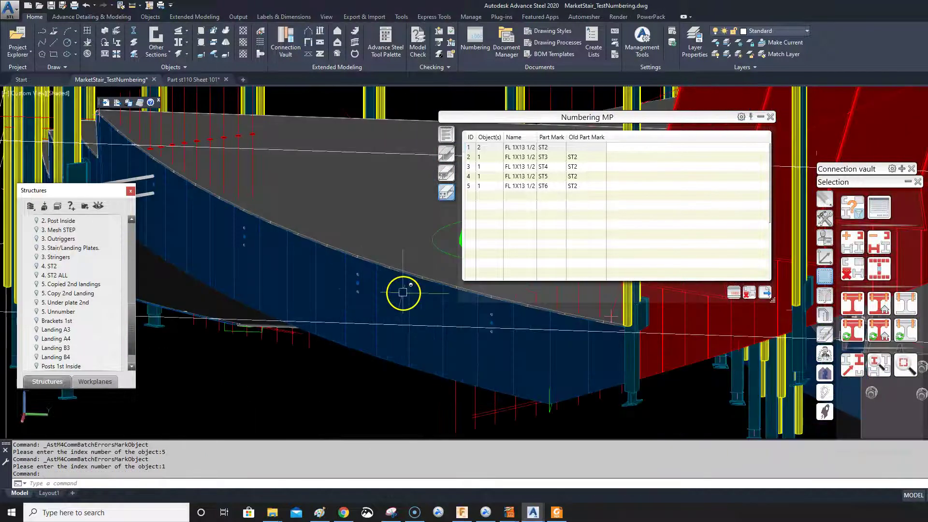
{"action": "scroll", "coordinate": [354, 276], "scroll_direction": "down", "scroll_amount": 3}
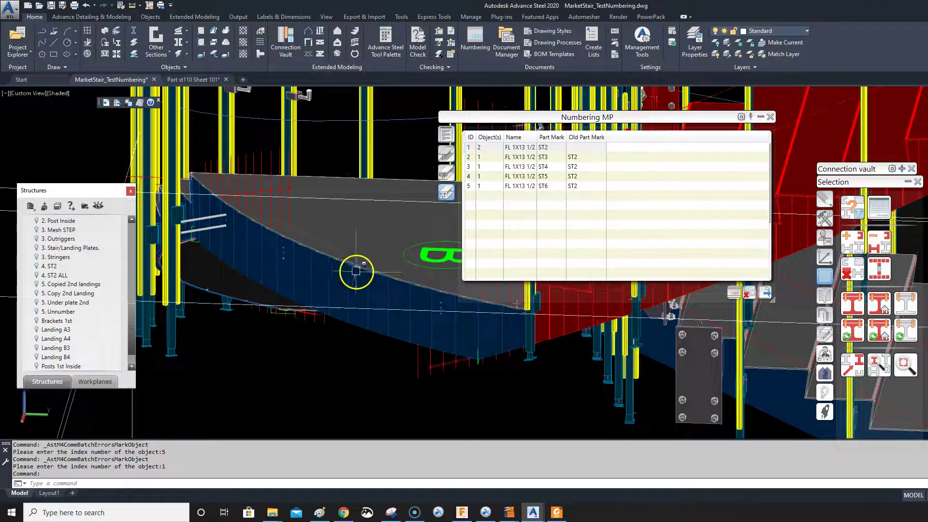
{"action": "scroll", "coordinate": [356, 272], "scroll_direction": "up", "scroll_amount": 2}
{"action": "scroll", "coordinate": [367, 314], "scroll_direction": "down", "scroll_amount": 2}
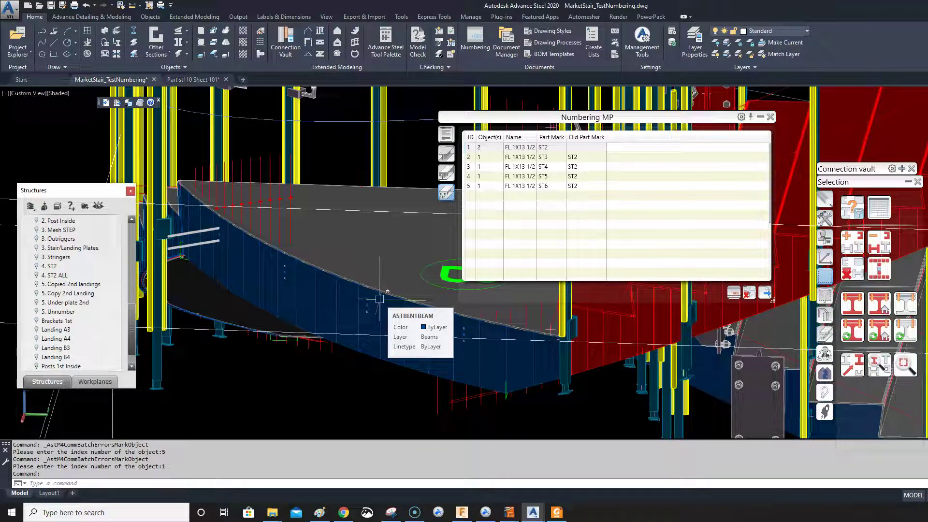
{"action": "left_click", "coordinate": [770, 117]}
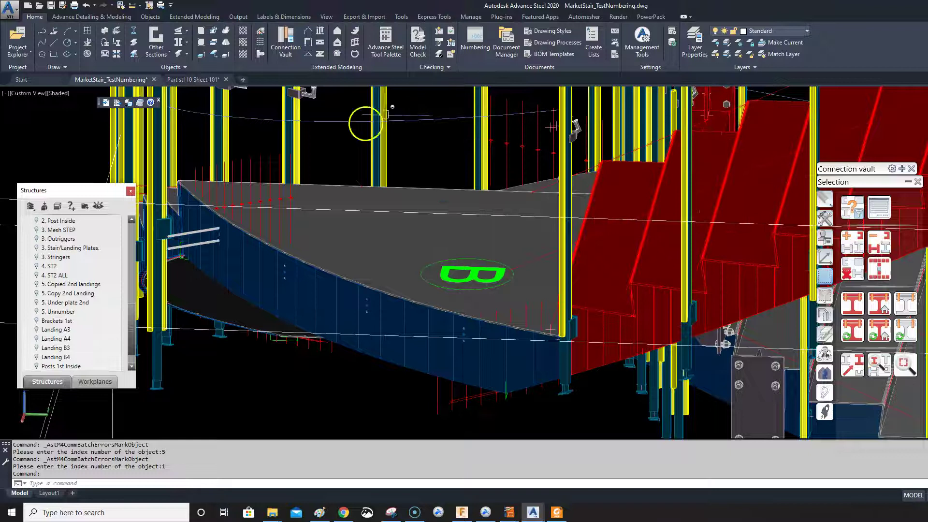
- Undo the marking, numbering and polar array operations back to the single original stair flight
{"action": "key", "text": "ctrl+p"}
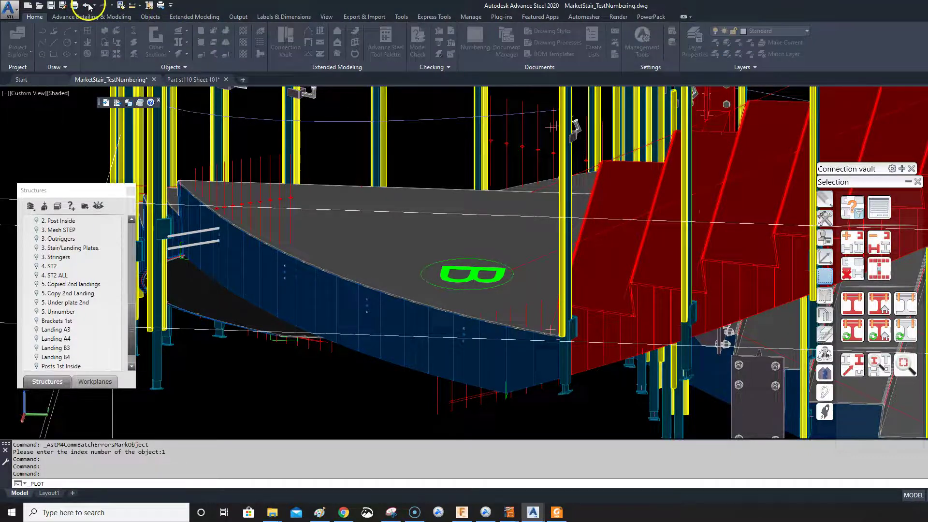
{"action": "key", "text": "Escape"}
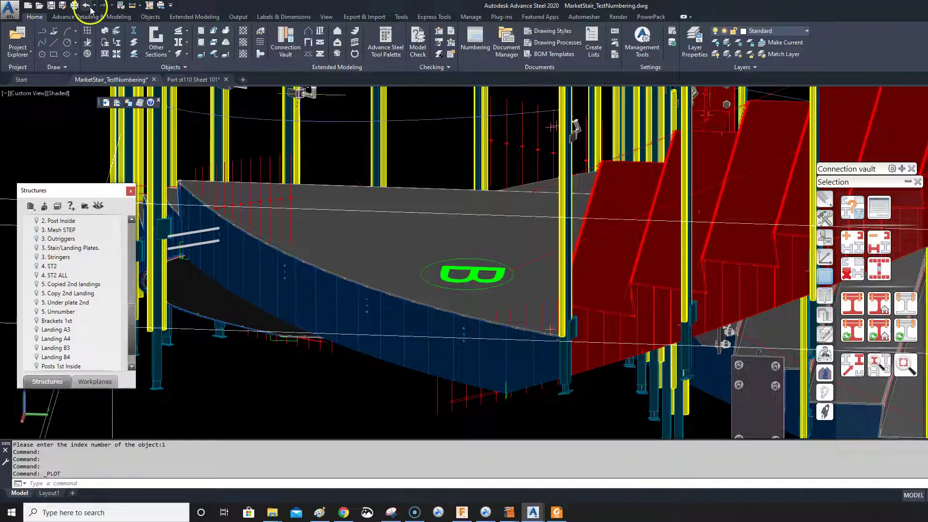
{"action": "left_click", "coordinate": [96, 8]}
{"action": "left_click", "coordinate": [88, 5]}
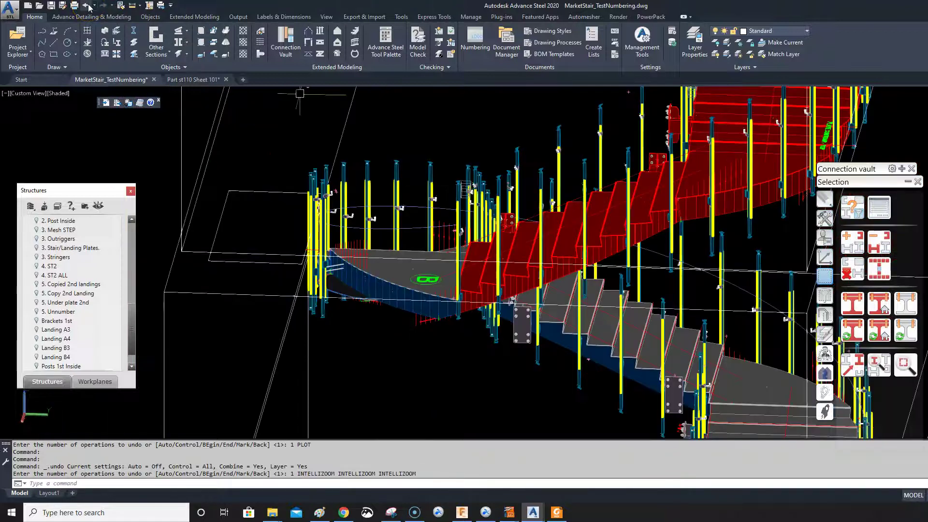
{"action": "left_click", "coordinate": [89, 6]}
{"action": "left_click", "coordinate": [88, 6]}
{"action": "left_click", "coordinate": [88, 6]}
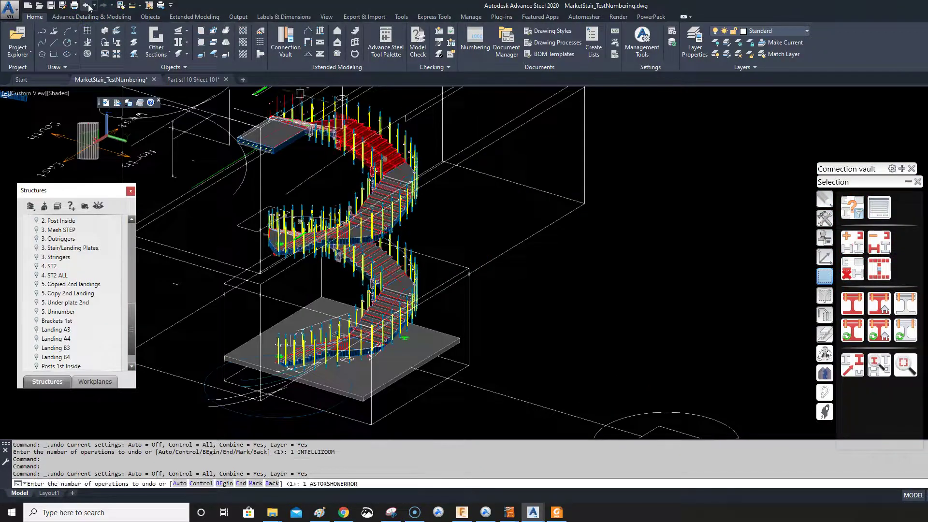
{"action": "left_click", "coordinate": [89, 6]}
{"action": "left_click", "coordinate": [88, 6]}
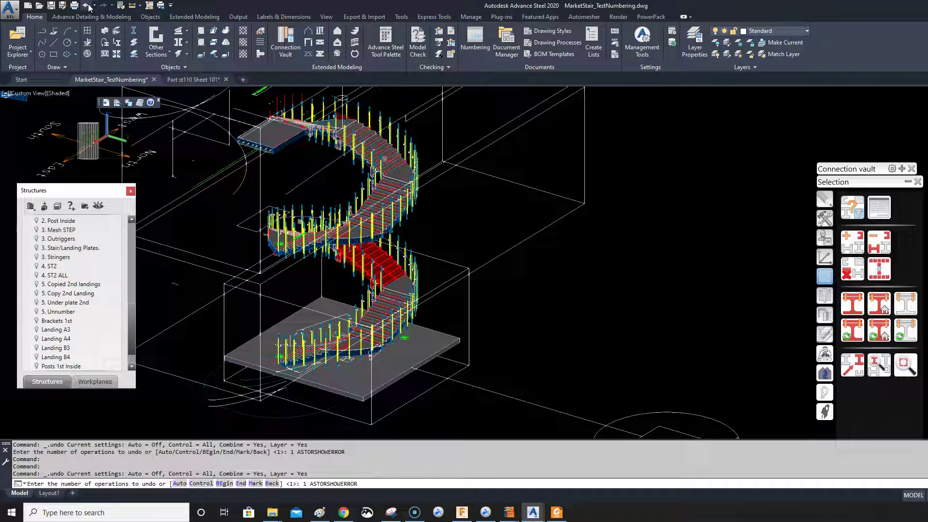
{"action": "left_click", "coordinate": [88, 6]}
{"action": "left_click", "coordinate": [88, 5]}
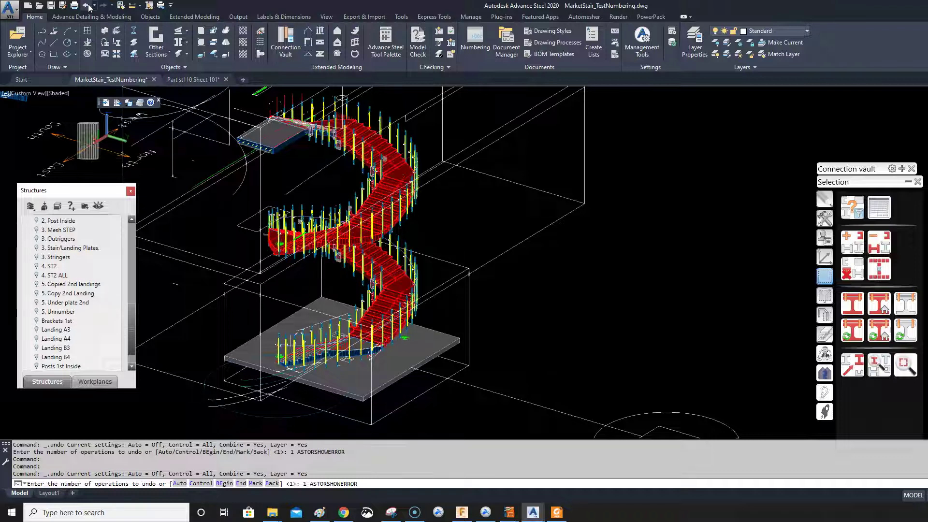
{"action": "left_click", "coordinate": [89, 6]}
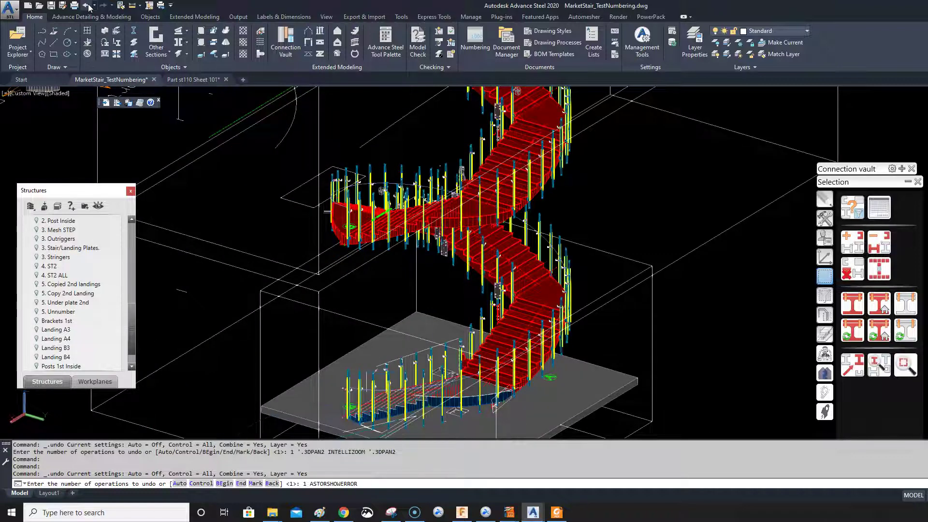
{"action": "left_click", "coordinate": [89, 6]}
{"action": "left_click", "coordinate": [88, 6]}
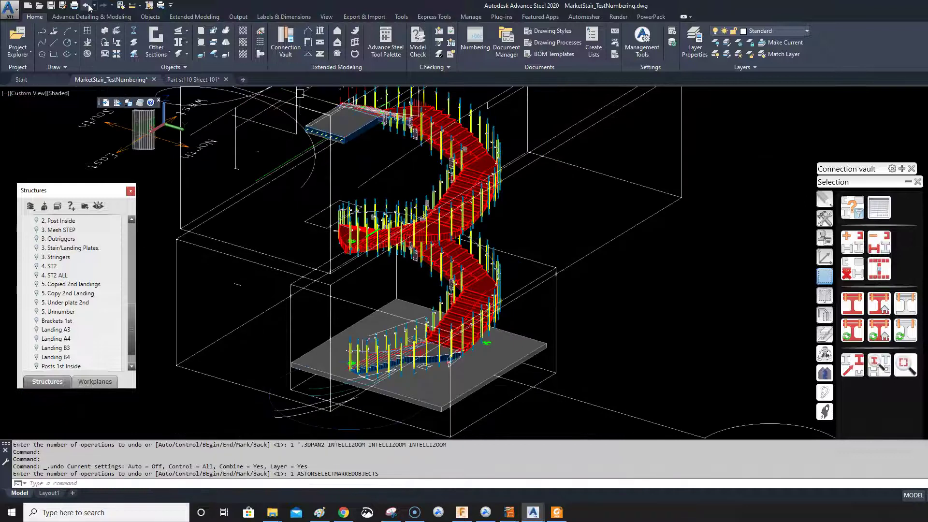
{"action": "left_click", "coordinate": [88, 6]}
{"action": "left_click", "coordinate": [89, 7]}
{"action": "left_click", "coordinate": [90, 7]}
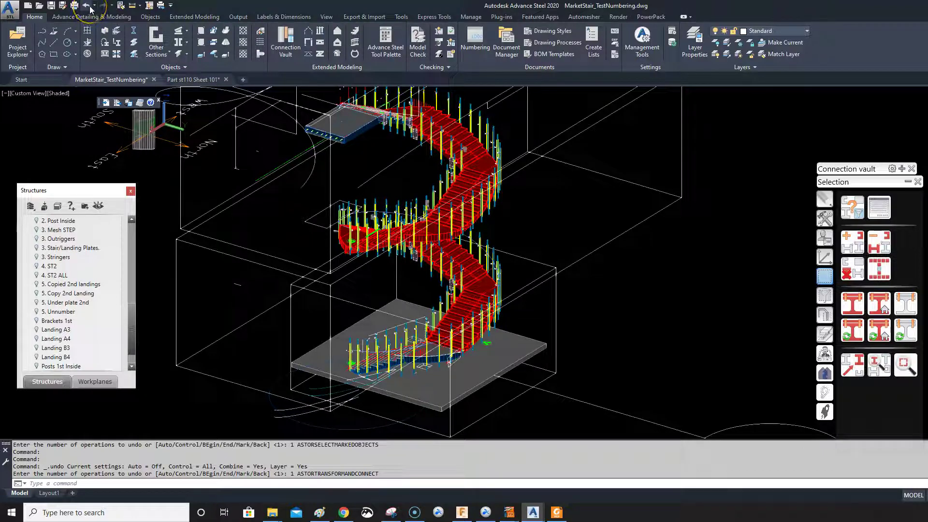
{"action": "left_click", "coordinate": [90, 8]}
{"action": "left_click", "coordinate": [88, 10]}
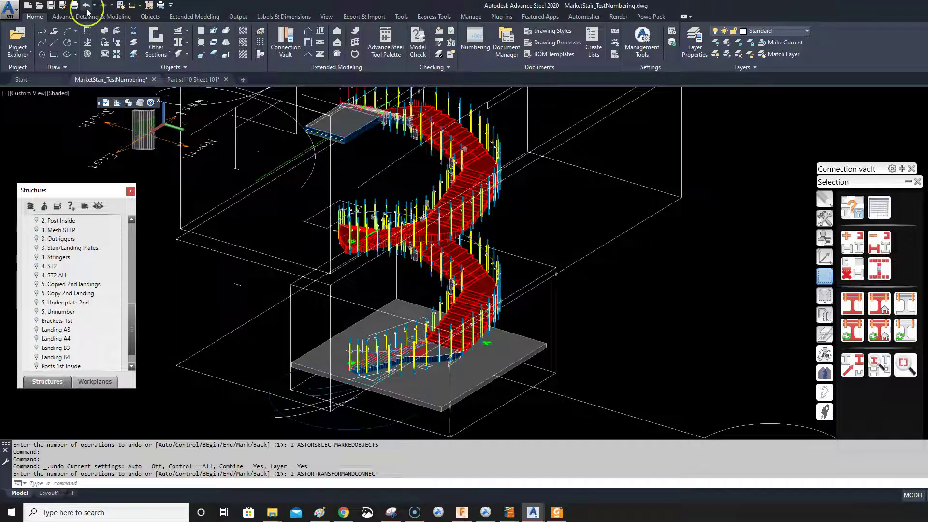
{"action": "left_click", "coordinate": [89, 8]}
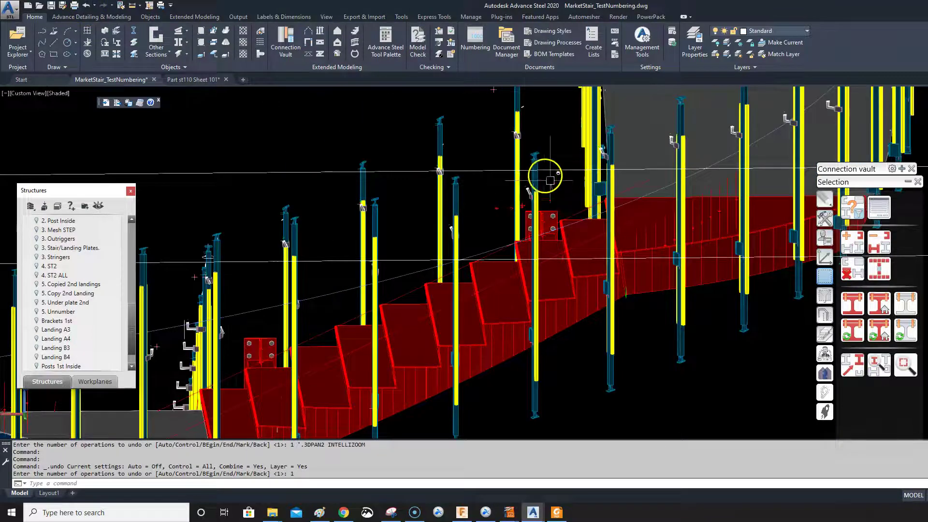
- Check the naming properties of the original flight's outer stringer, including its single part and assembly marks
{"action": "scroll", "coordinate": [579, 206], "scroll_direction": "down", "scroll_amount": 5}
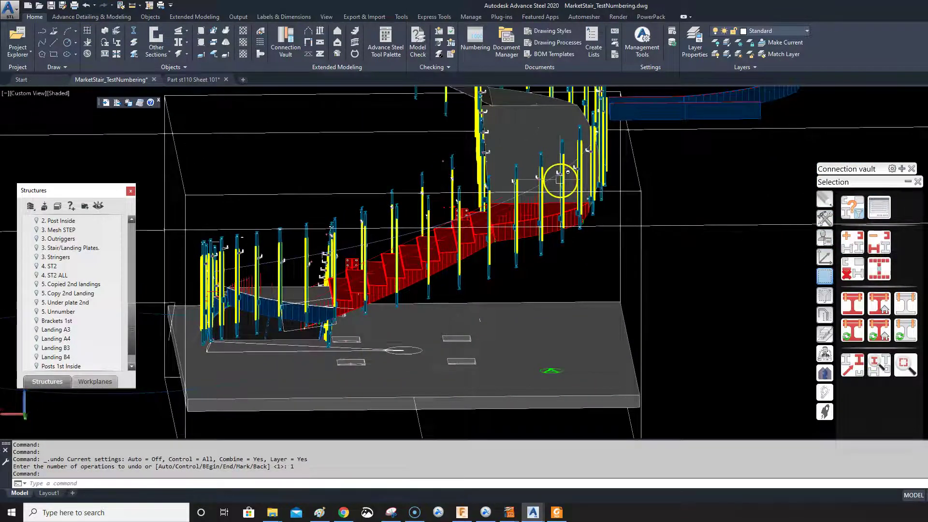
{"action": "middle_click_drag", "start_coordinate": [559, 179], "coordinate": [569, 241]}
{"action": "scroll", "coordinate": [533, 262], "scroll_direction": "up", "scroll_amount": 5}
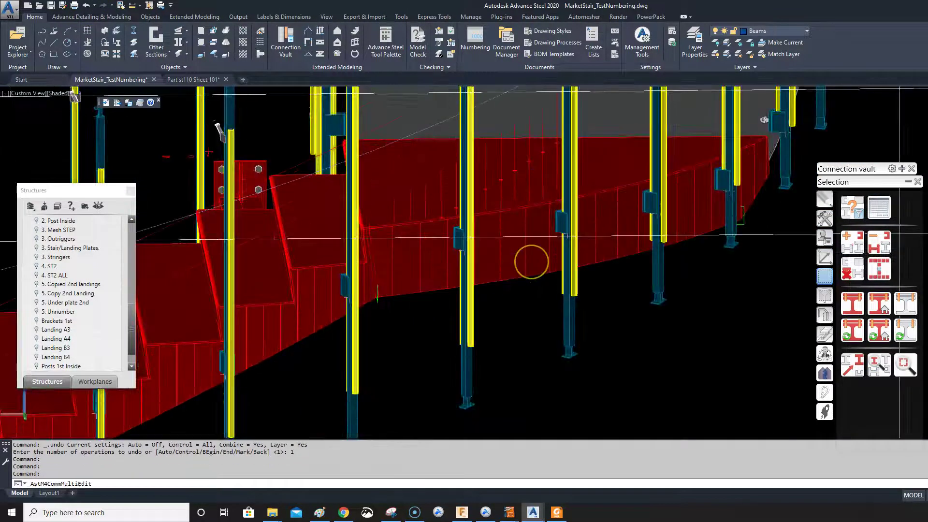
{"action": "left_click", "coordinate": [535, 228]}
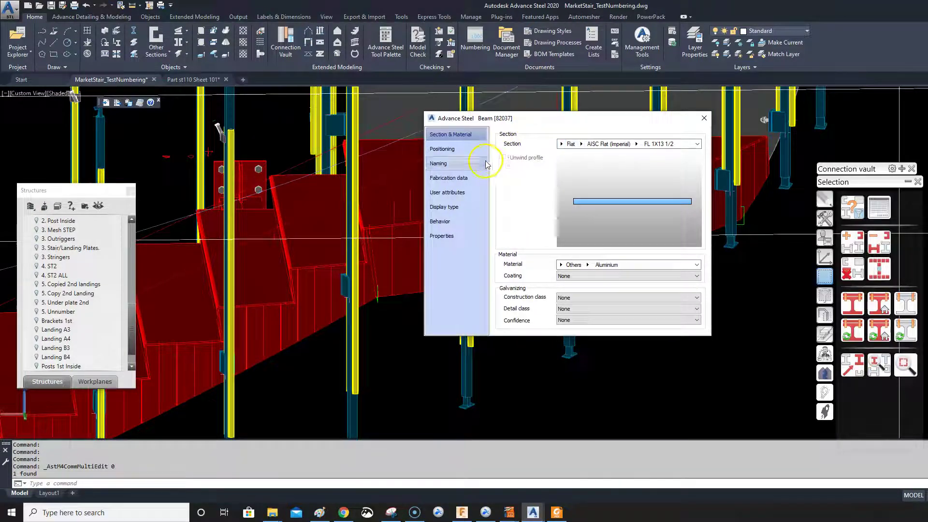
{"action": "left_click", "coordinate": [482, 164]}
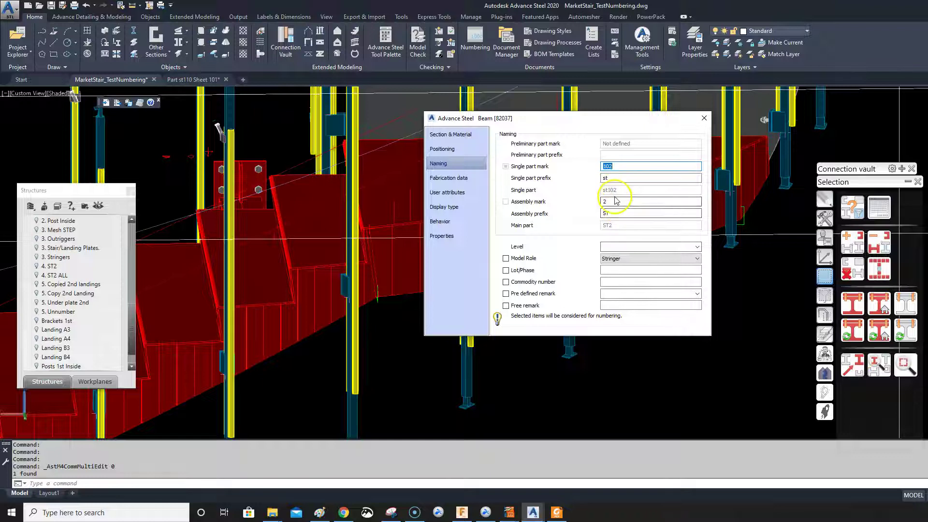
{"action": "left_click", "coordinate": [703, 118]}
- Select the marked objects of the original stair flight and set up their transformation without additional connections
{"action": "middle_click_drag", "start_coordinate": [662, 169], "coordinate": [632, 213], "text": "shift"}
{"action": "scroll", "coordinate": [642, 244], "scroll_direction": "up", "scroll_amount": 3}
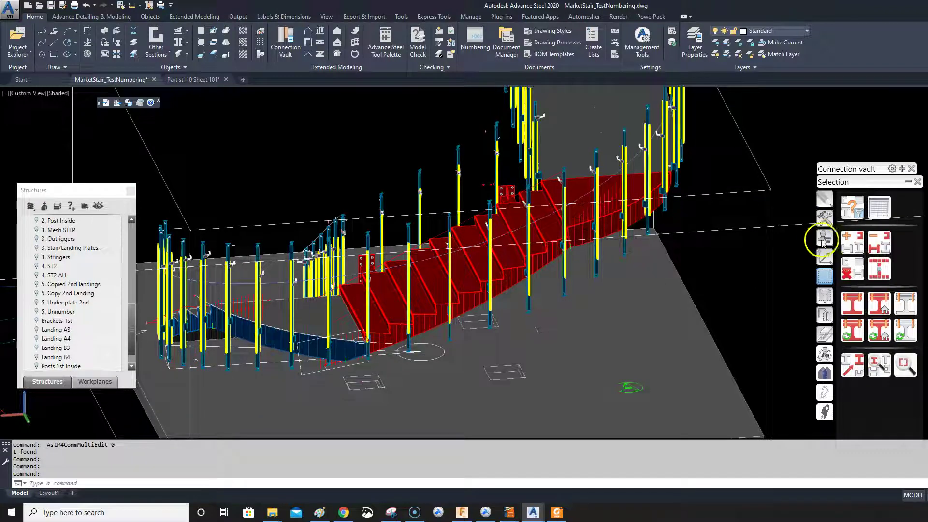
{"action": "left_click", "coordinate": [849, 269]}
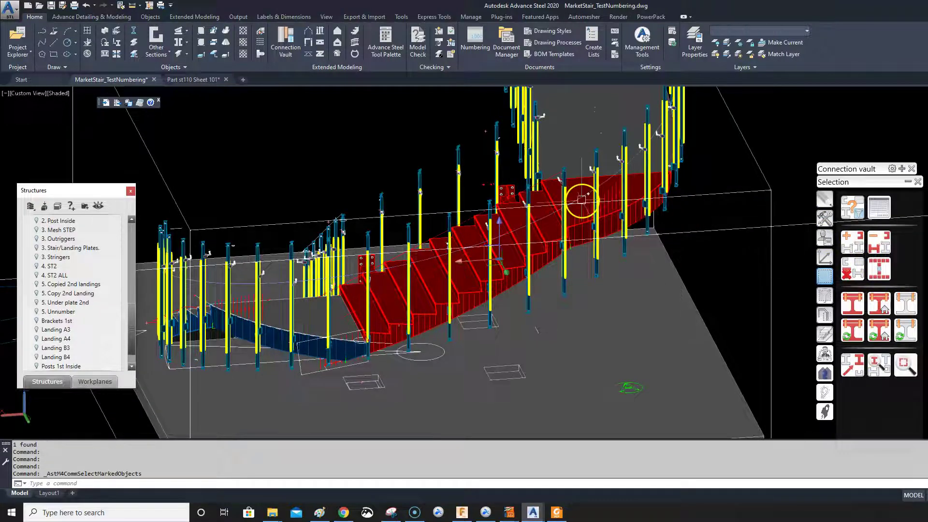
{"action": "scroll", "coordinate": [581, 218], "scroll_direction": "up", "scroll_amount": 4}
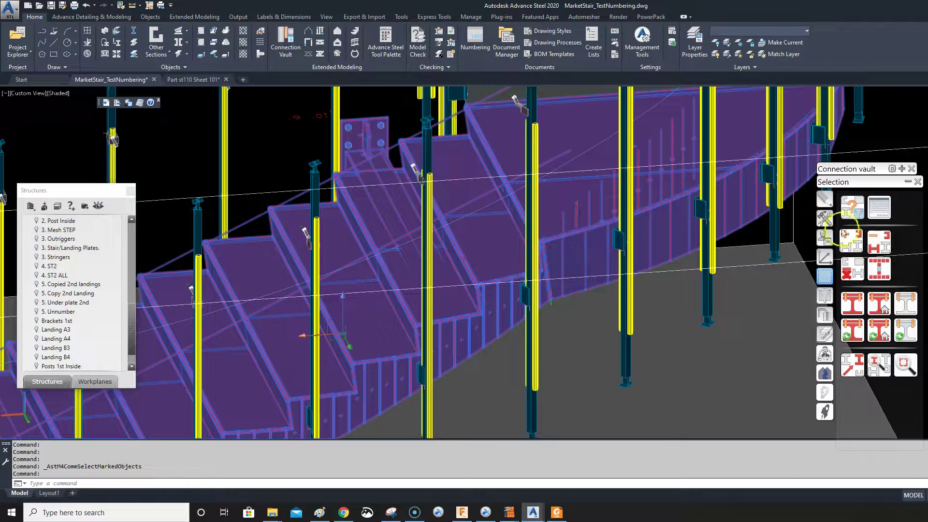
{"action": "left_click", "coordinate": [824, 218]}
{"action": "left_click", "coordinate": [848, 206]}
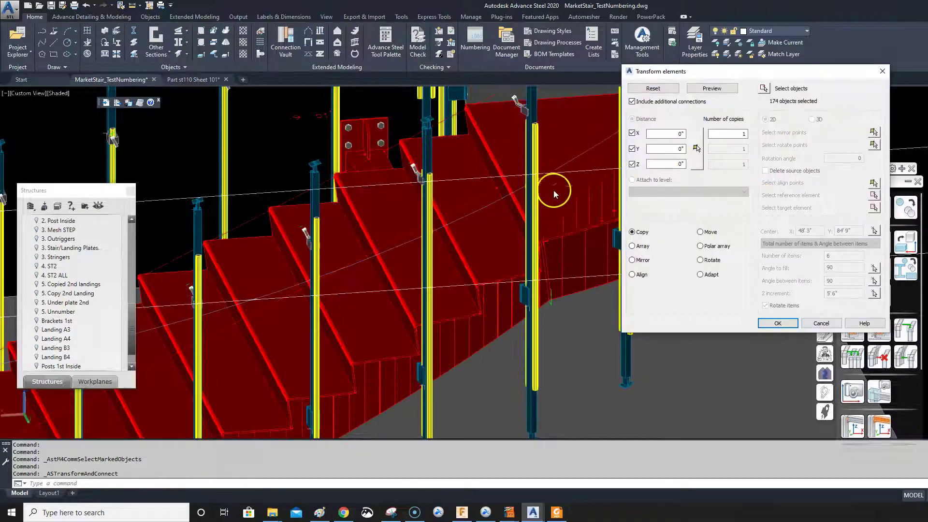
{"action": "left_click", "coordinate": [632, 102]}
{"action": "left_click", "coordinate": [641, 105]}
- Create a six-item polar array of the stair flight, 90° apart with a 5'6" Z increment, after checking the connection plates in the preview
{"action": "scroll", "coordinate": [592, 295], "scroll_direction": "down", "scroll_amount": 6}
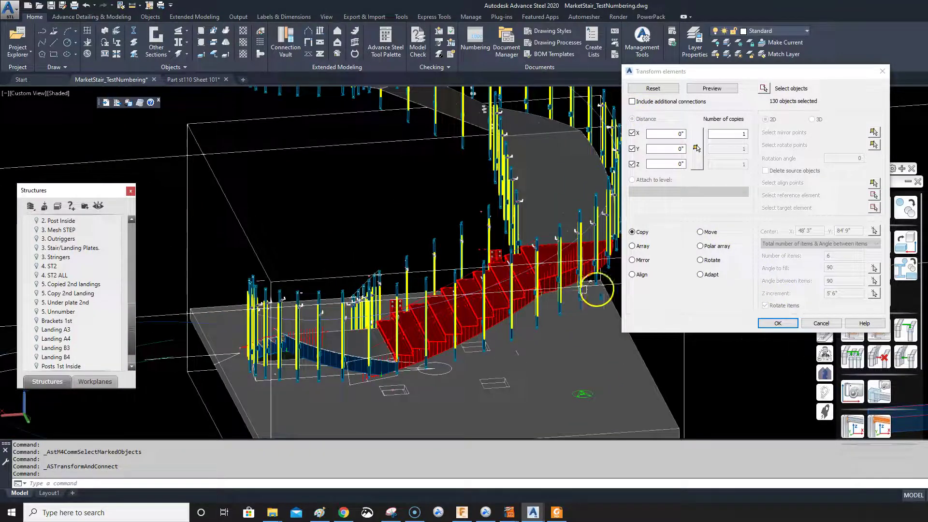
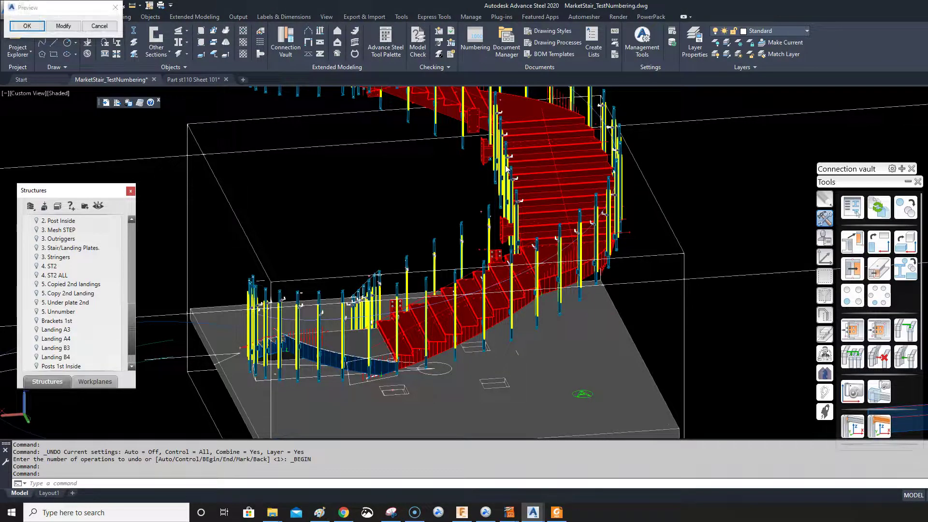
{"action": "scroll", "coordinate": [472, 141], "scroll_direction": "up", "scroll_amount": 8}
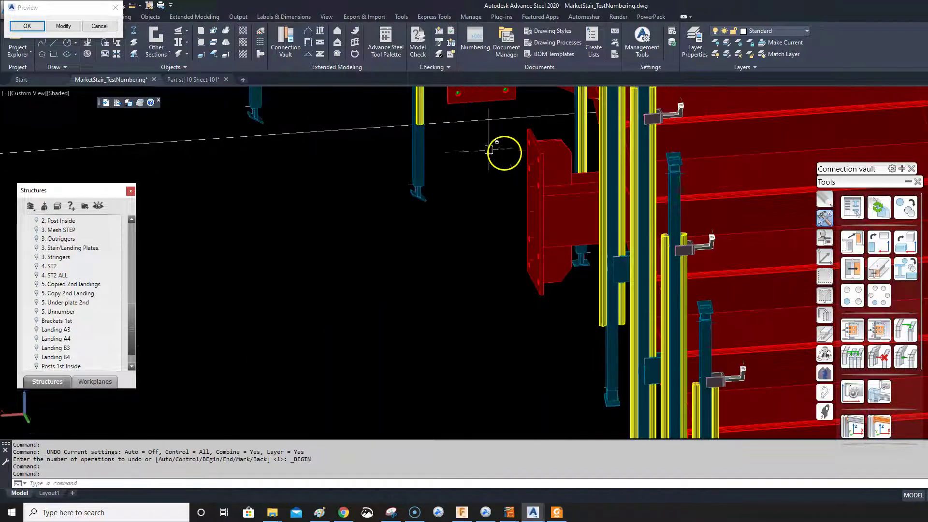
{"action": "scroll", "coordinate": [503, 213], "scroll_direction": "down", "scroll_amount": 6}
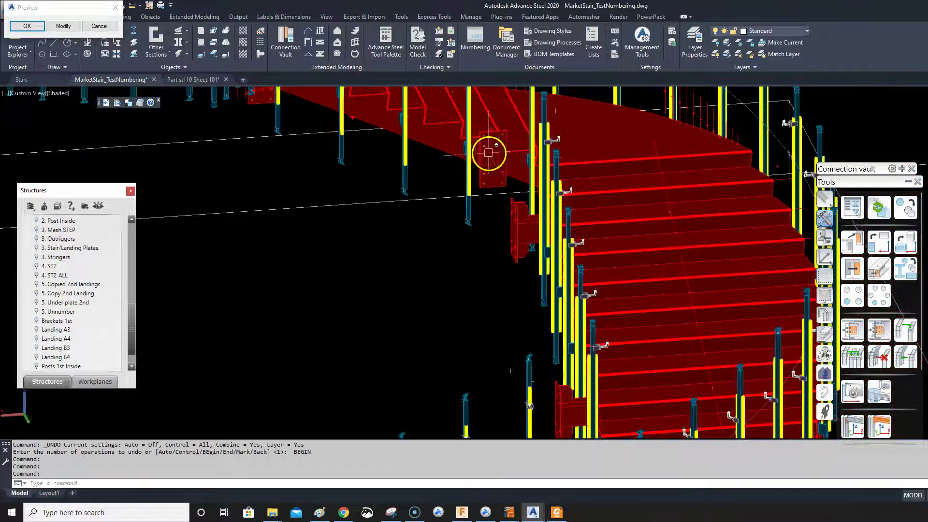
{"action": "middle_click_drag", "start_coordinate": [490, 181], "coordinate": [491, 166]}
{"action": "scroll", "coordinate": [506, 242], "scroll_direction": "up", "scroll_amount": 4}
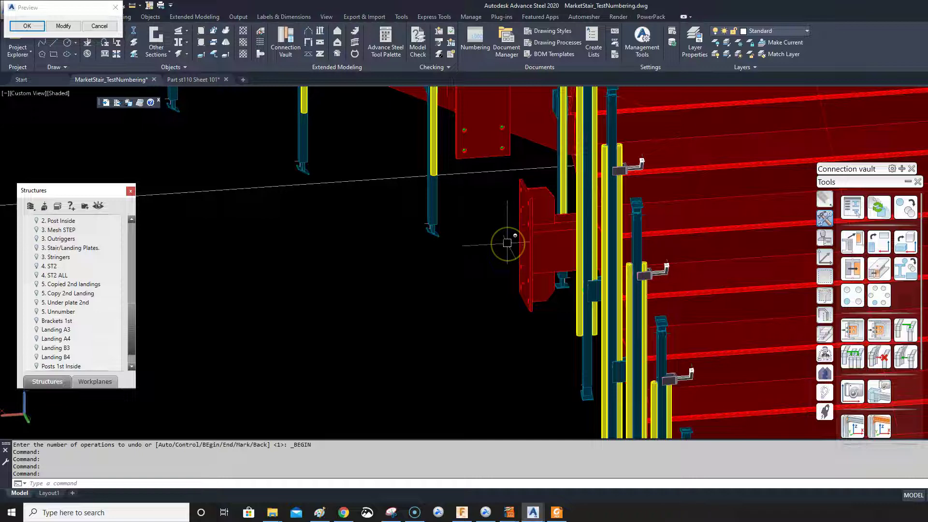
{"action": "scroll", "coordinate": [507, 124], "scroll_direction": "down", "scroll_amount": 5}
{"action": "scroll", "coordinate": [517, 248], "scroll_direction": "up", "scroll_amount": 3}
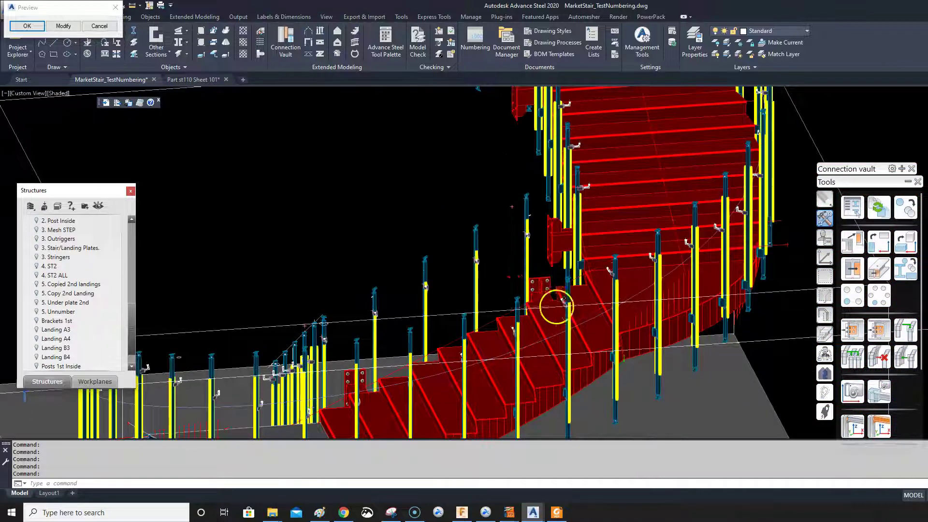
{"action": "scroll", "coordinate": [555, 306], "scroll_direction": "up", "scroll_amount": 3}
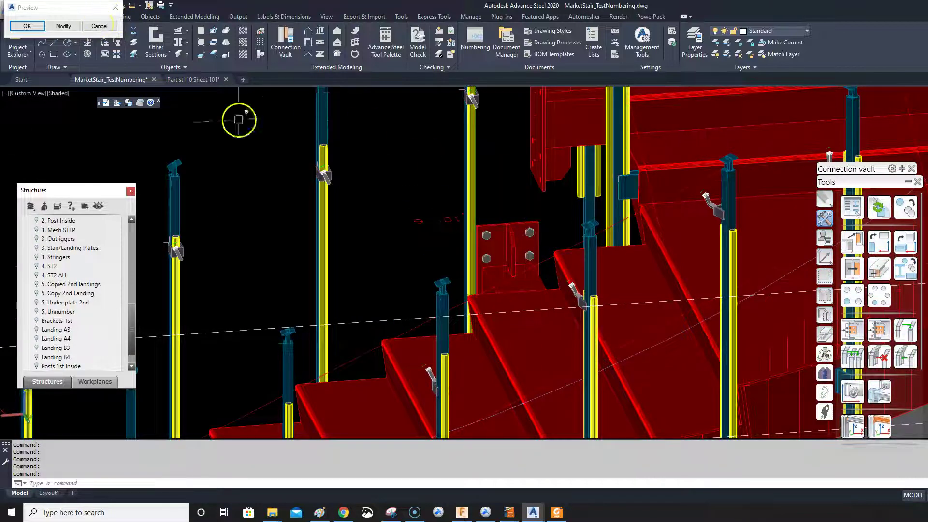
{"action": "scroll", "coordinate": [414, 148], "scroll_direction": "down", "scroll_amount": 5}
{"action": "middle_click_drag", "start_coordinate": [414, 148], "coordinate": [485, 123]}
{"action": "middle_click_drag", "start_coordinate": [448, 152], "coordinate": [472, 150], "text": "shift"}
{"action": "middle_click_drag", "start_coordinate": [369, 118], "coordinate": [356, 170]}
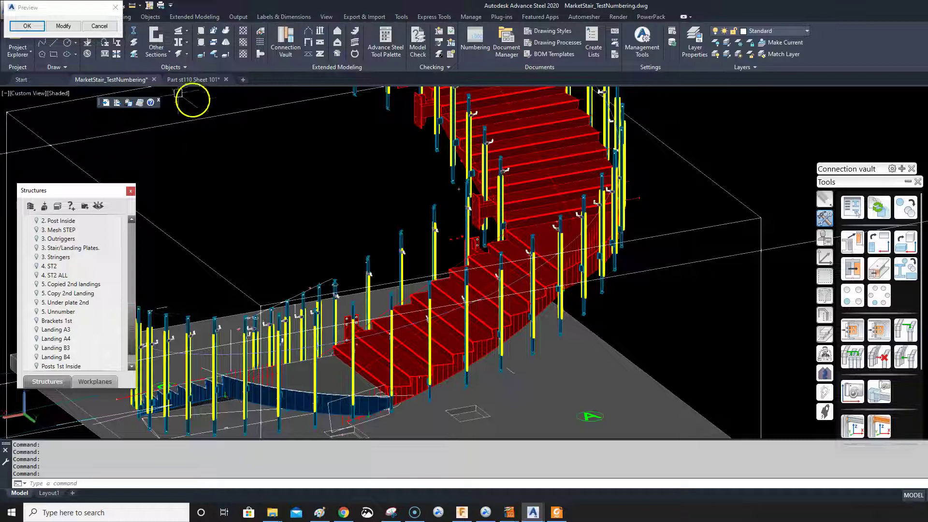
{"action": "left_click", "coordinate": [27, 25]}
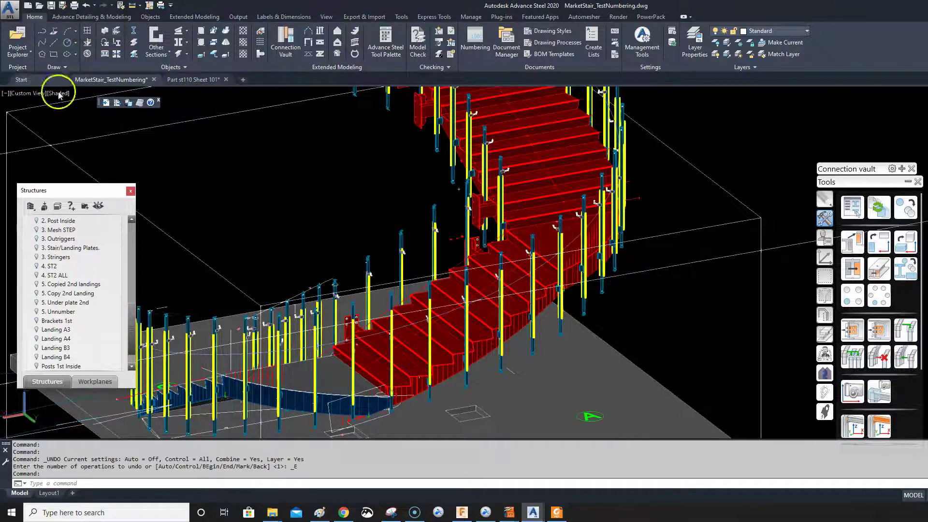
- Add all marked objects of the arrayed stair flights to the structure group "5. Copied 2nd landings"
{"action": "scroll", "coordinate": [441, 228], "scroll_direction": "down", "scroll_amount": 6}
{"action": "middle_click_drag", "start_coordinate": [505, 234], "coordinate": [445, 248], "text": "shift"}
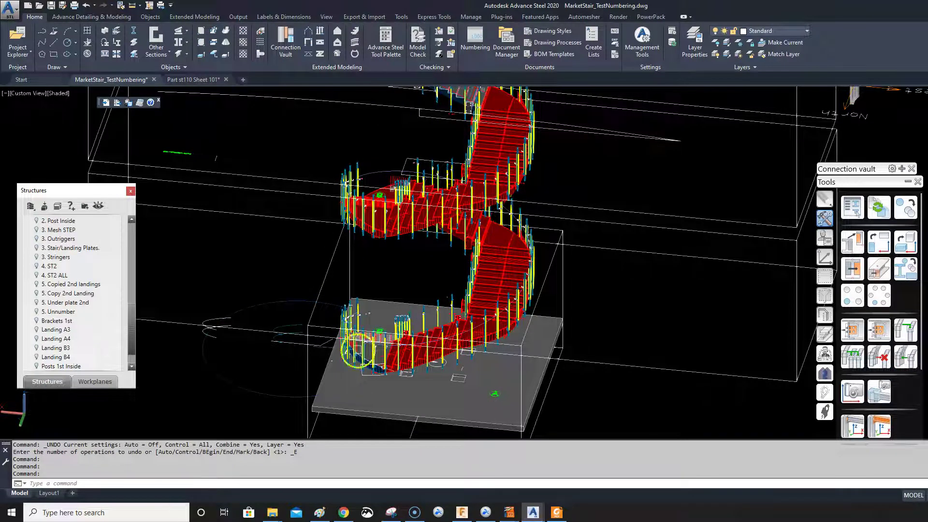
{"action": "left_click", "coordinate": [825, 275]}
{"action": "left_click", "coordinate": [878, 268]}
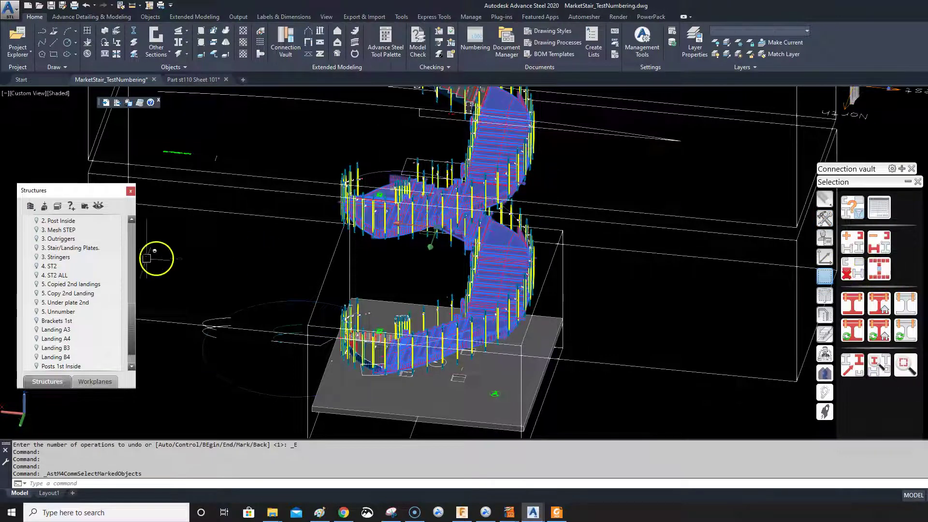
{"action": "right_click", "coordinate": [61, 286]}
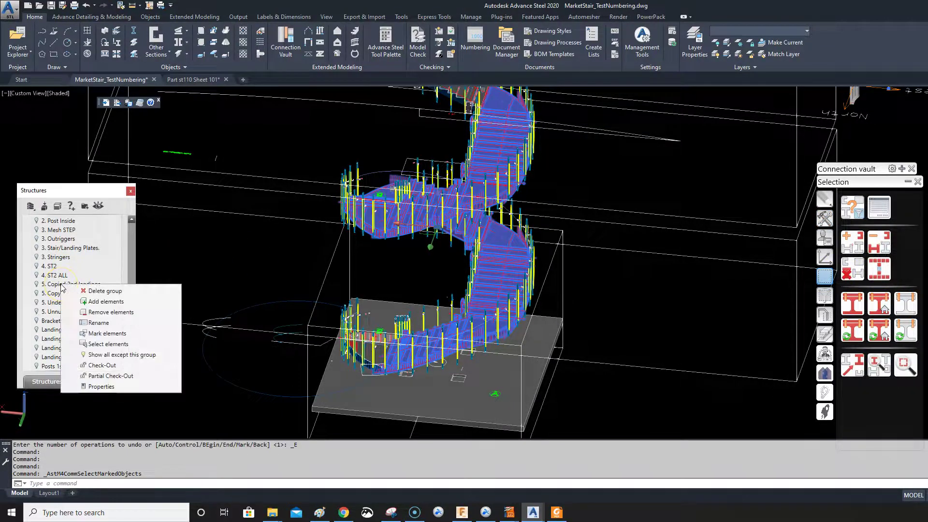
{"action": "left_click", "coordinate": [98, 302]}
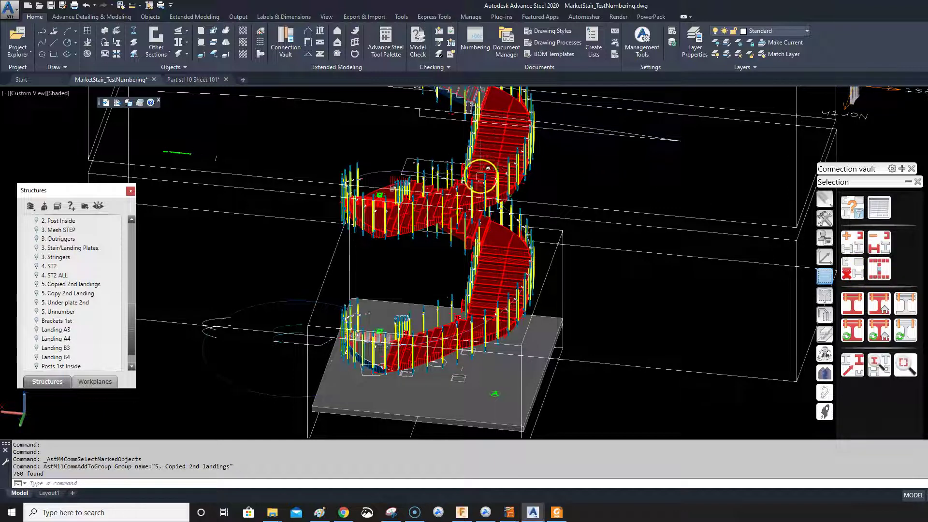
- Number the marked stair flights, processing single parts starting at 101 and assemblies starting at 1
{"action": "left_click", "coordinate": [868, 269]}
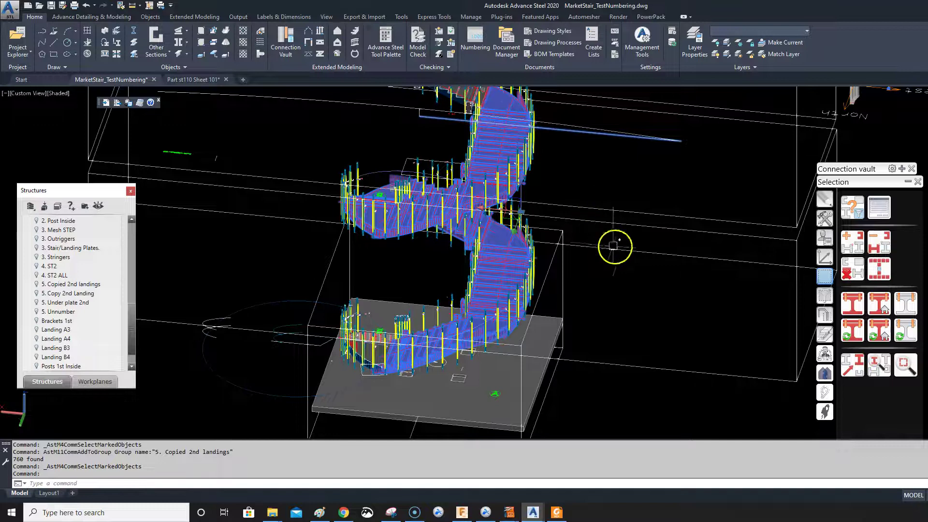
{"action": "left_click", "coordinate": [478, 37]}
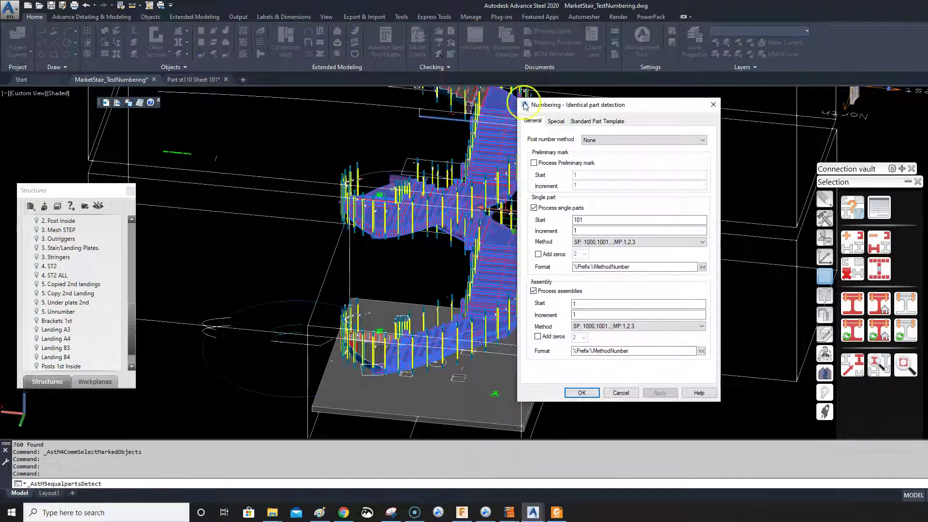
{"action": "left_click", "coordinate": [583, 391]}
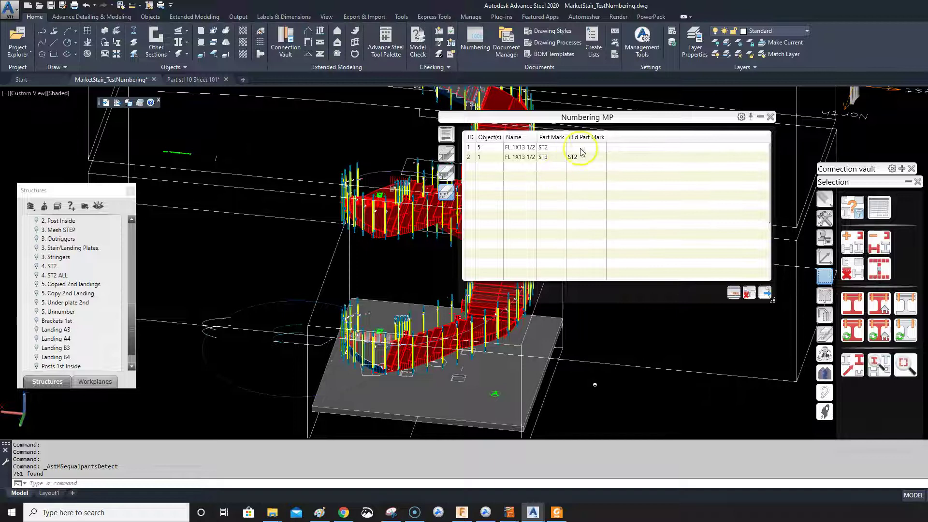
- Highlight the assemblies marked ST2 and ST3 in turn from the assembly numbering results to compare which flights they cover
{"action": "left_click_drag", "start_coordinate": [595, 118], "coordinate": [717, 113]}
{"action": "middle_click_drag", "start_coordinate": [483, 162], "coordinate": [494, 202]}
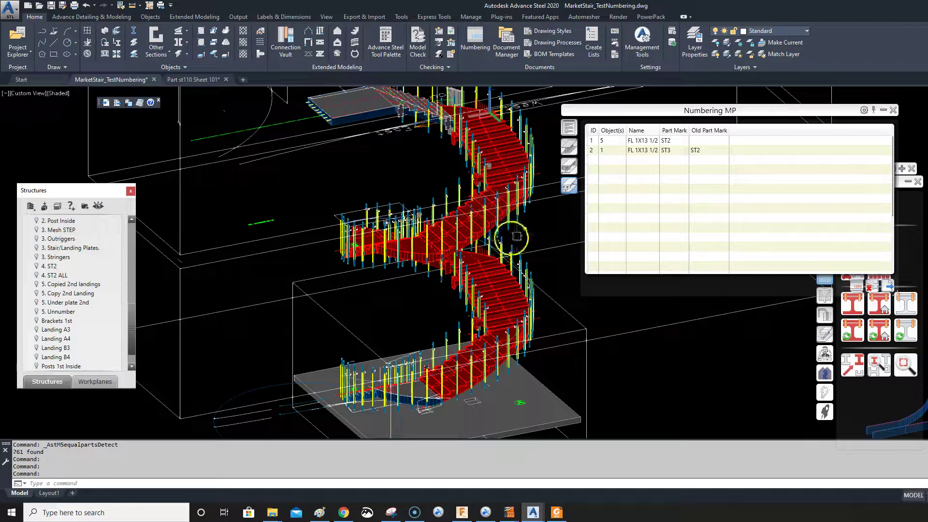
{"action": "left_click", "coordinate": [607, 142]}
{"action": "left_click", "coordinate": [601, 151]}
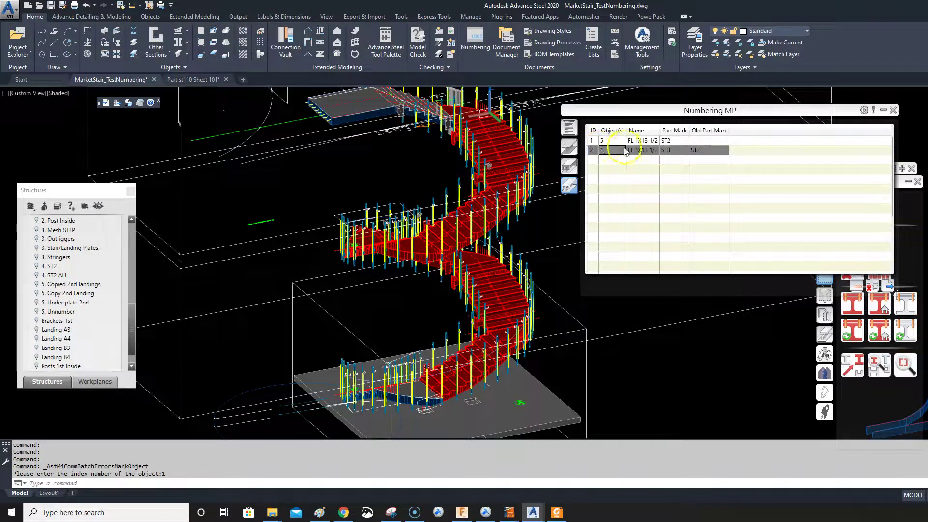
{"action": "left_click", "coordinate": [852, 297]}
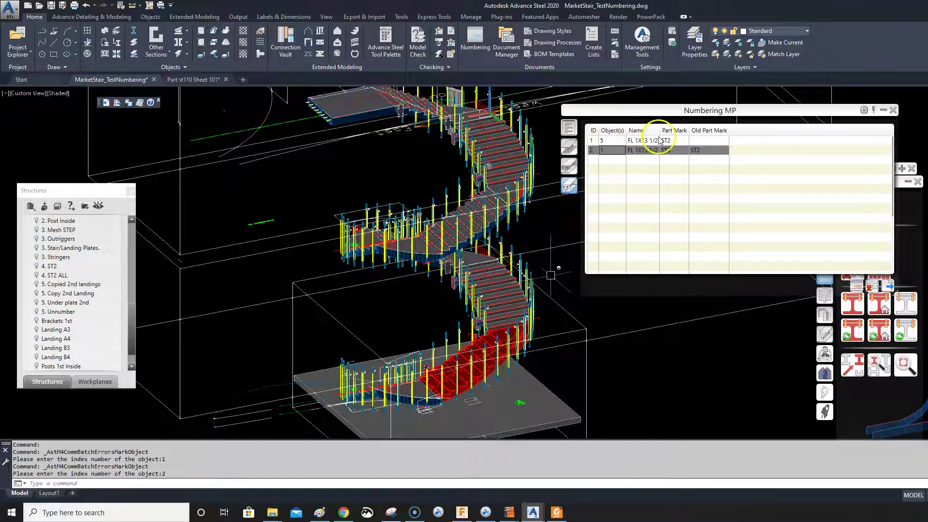
{"action": "left_click", "coordinate": [616, 145]}
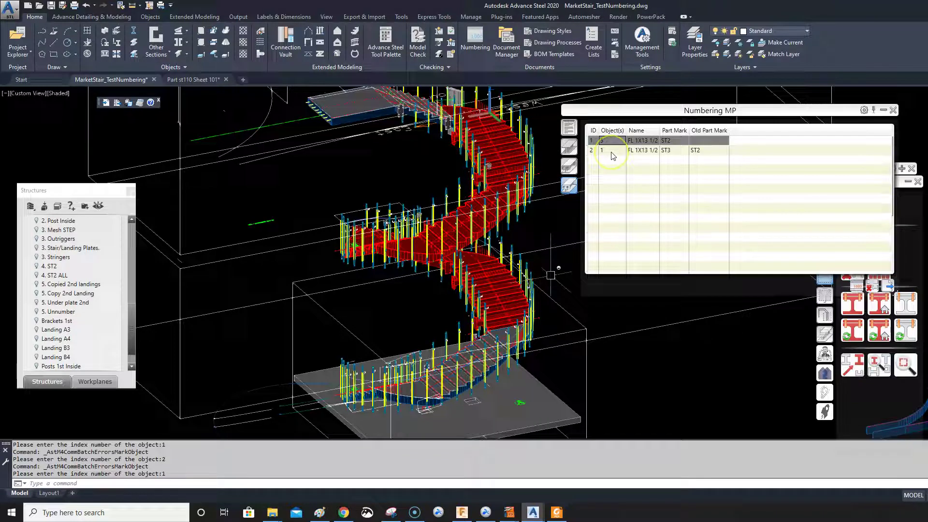
{"action": "left_click", "coordinate": [612, 152]}
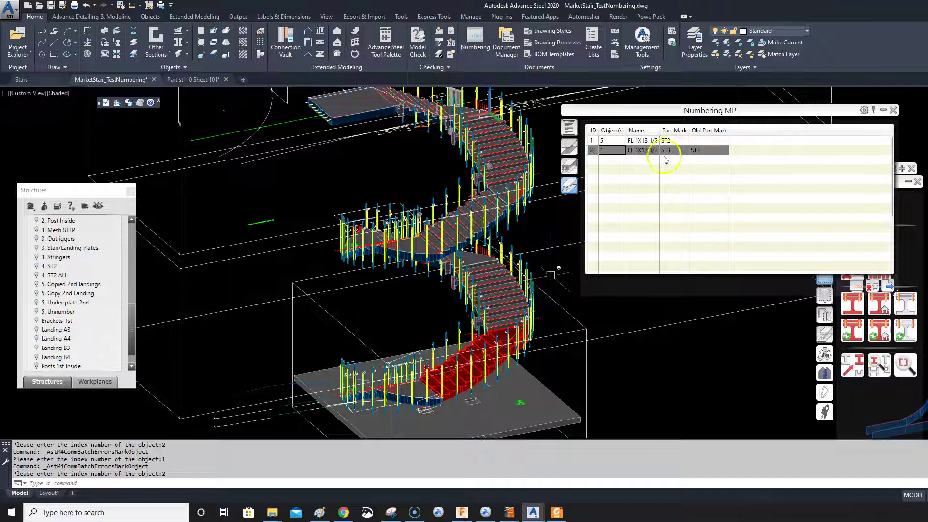
- Examine the end plates and connections of the copied flights against the lowest flight, marked ST3
{"action": "mouse_move", "coordinate": [506, 258]}
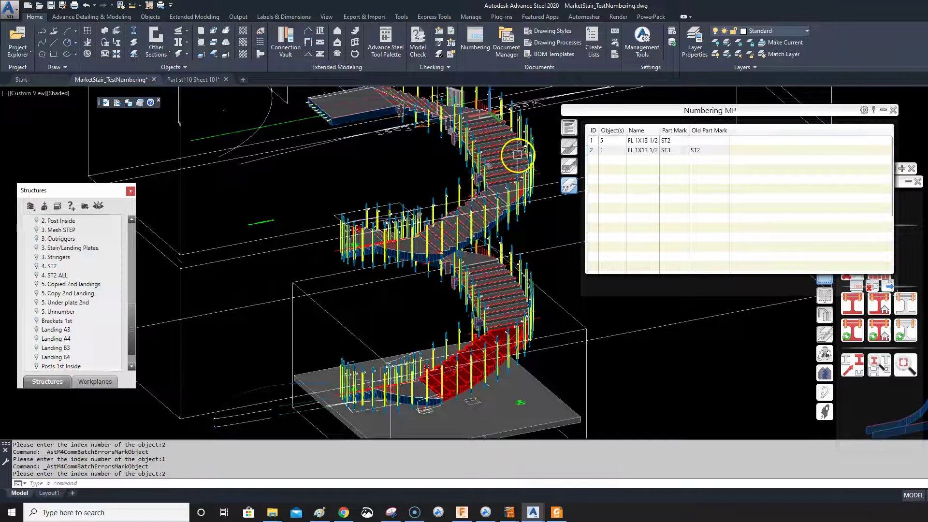
{"action": "scroll", "coordinate": [470, 196], "scroll_direction": "up", "scroll_amount": 4}
{"action": "scroll", "coordinate": [472, 216], "scroll_direction": "up", "scroll_amount": 3}
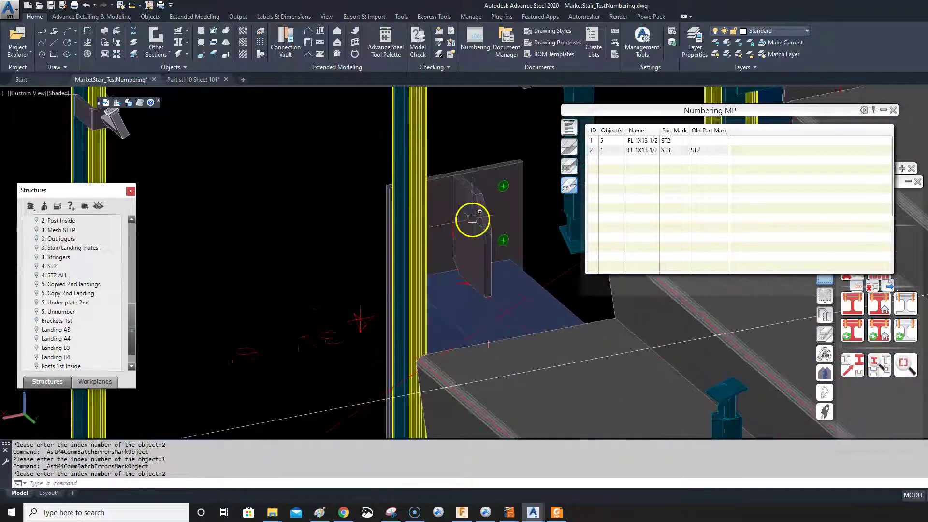
{"action": "scroll", "coordinate": [479, 210], "scroll_direction": "down", "scroll_amount": 5}
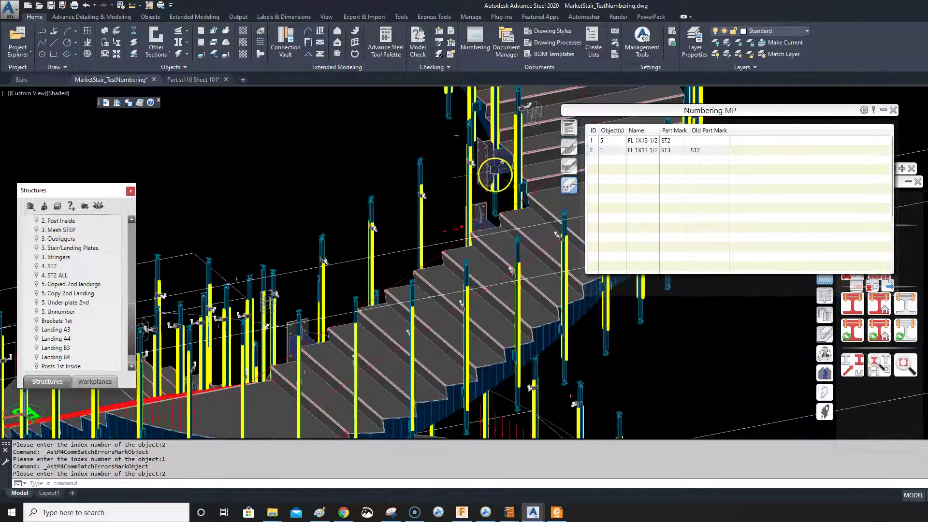
{"action": "scroll", "coordinate": [495, 171], "scroll_direction": "down", "scroll_amount": 2}
{"action": "scroll", "coordinate": [498, 178], "scroll_direction": "down", "scroll_amount": 3}
{"action": "scroll", "coordinate": [480, 175], "scroll_direction": "down", "scroll_amount": 2}
{"action": "scroll", "coordinate": [503, 218], "scroll_direction": "down", "scroll_amount": 5}
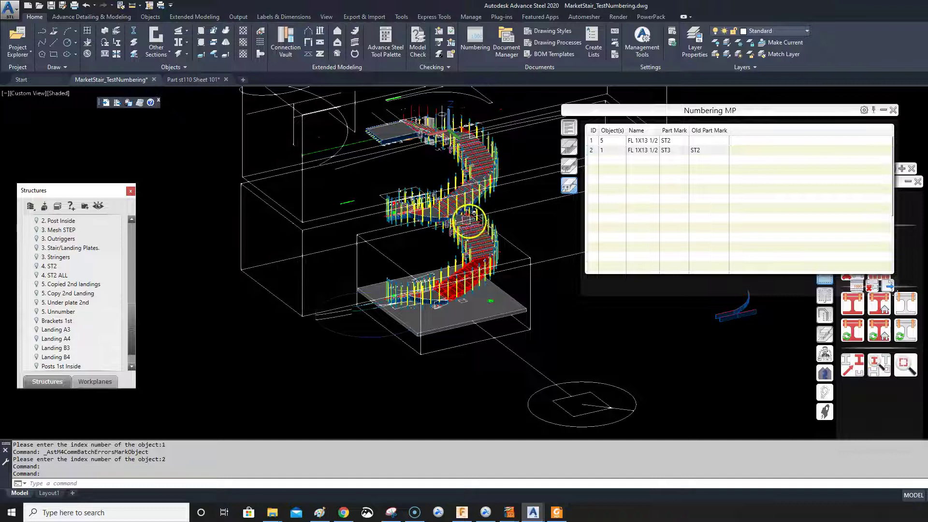
{"action": "scroll", "coordinate": [466, 219], "scroll_direction": "up", "scroll_amount": 2}
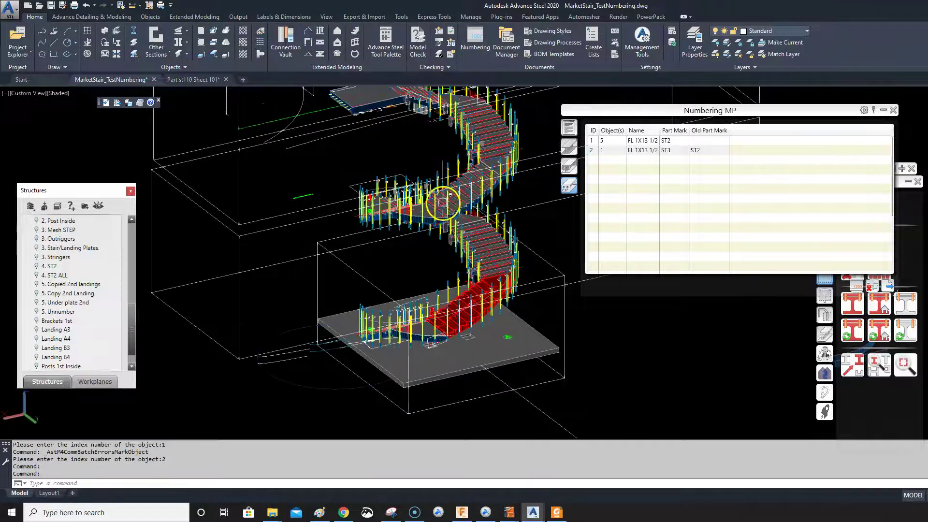
{"action": "scroll", "coordinate": [442, 213], "scroll_direction": "up", "scroll_amount": 4}
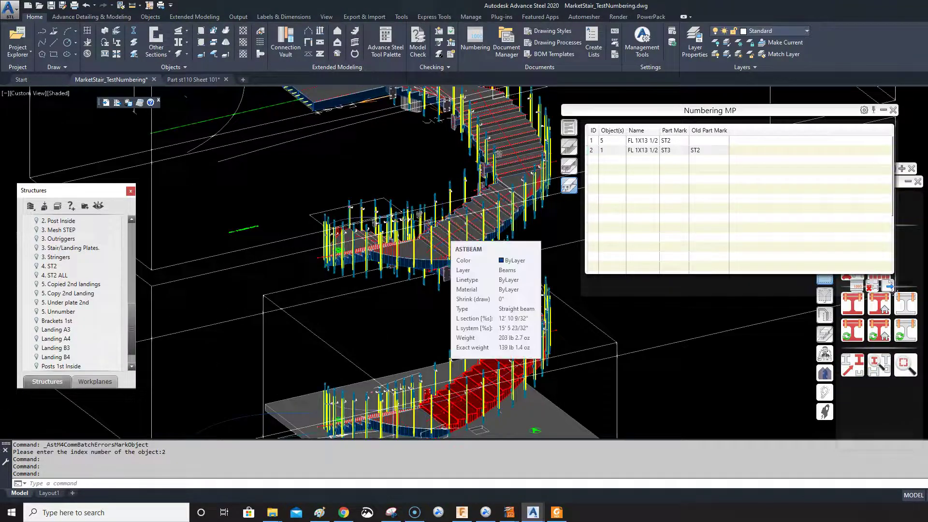
{"action": "scroll", "coordinate": [445, 224], "scroll_direction": "down", "scroll_amount": 3}
{"action": "left_click", "coordinate": [611, 150]}
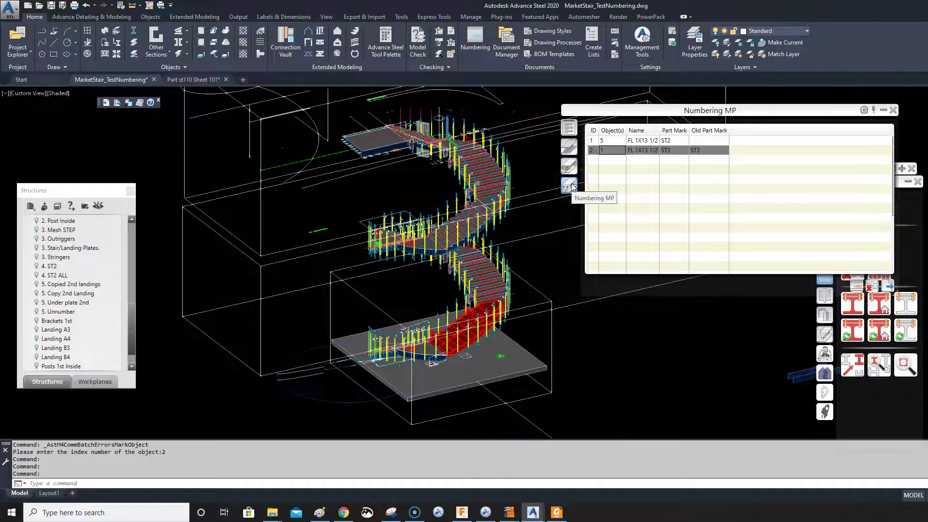
{"action": "middle_click_drag", "start_coordinate": [564, 222], "coordinate": [517, 264]}
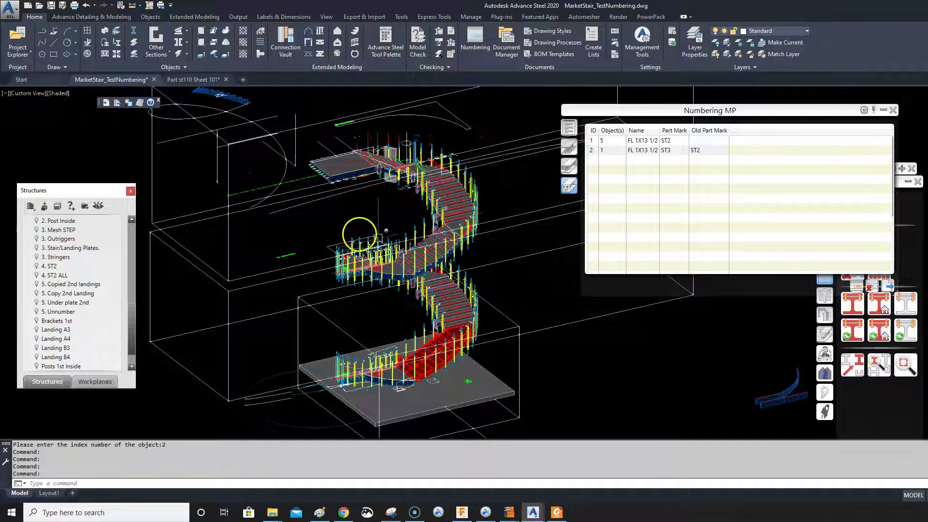
- Close the numbering results and delete all marked objects of the lowest stair flight, marked ST3
{"action": "scroll", "coordinate": [459, 319], "scroll_direction": "up", "scroll_amount": 5}
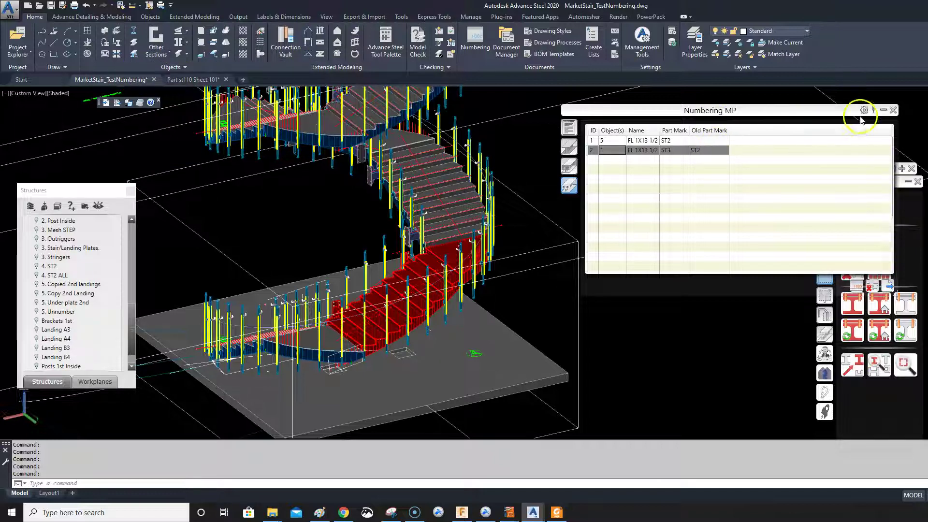
{"action": "left_click", "coordinate": [893, 110]}
{"action": "middle_click_drag", "start_coordinate": [437, 229], "coordinate": [474, 194]}
{"action": "left_click", "coordinate": [878, 268]}
{"action": "scroll", "coordinate": [444, 247], "scroll_direction": "up", "scroll_amount": 4}
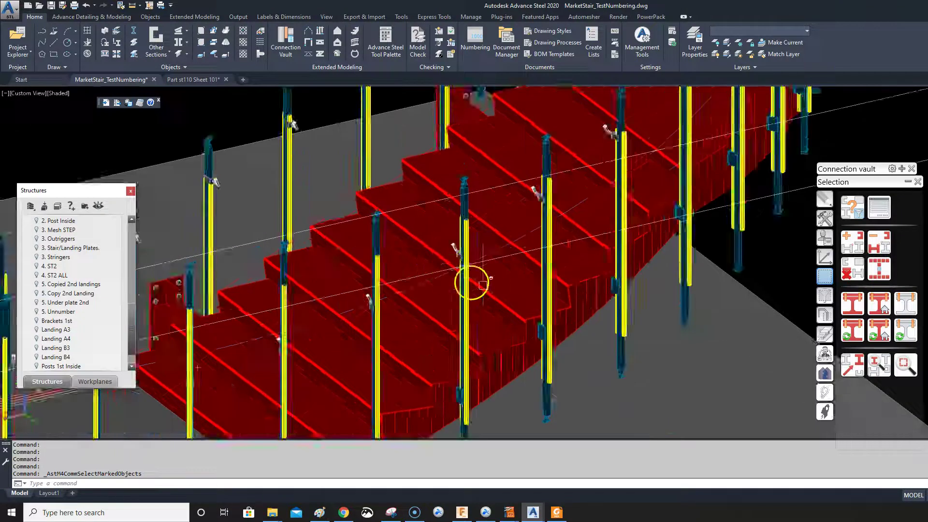
{"action": "scroll", "coordinate": [472, 280], "scroll_direction": "down", "scroll_amount": 1}
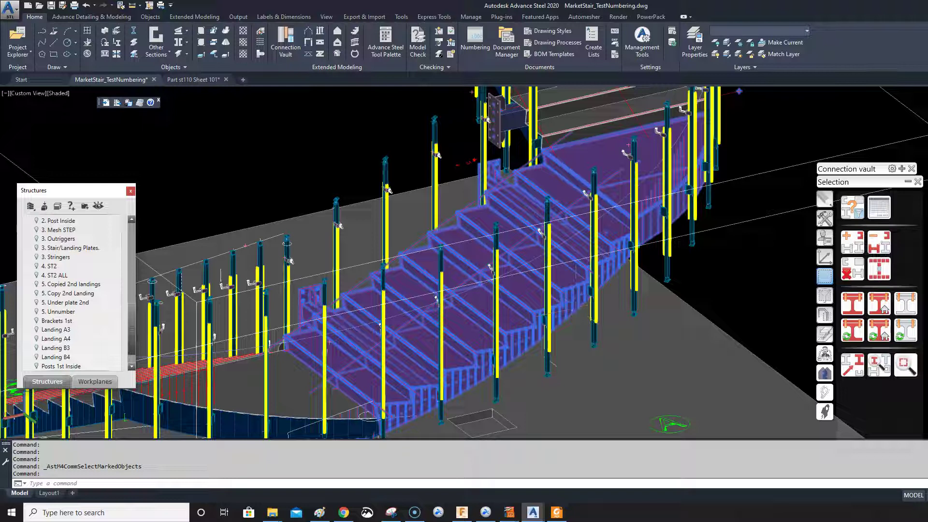
{"action": "key", "text": "Delete"}
- Switch the model to the 2D Wireframe visual style to see inside the post bracket on the flight's outer stringer
{"action": "mouse_move", "coordinate": [664, 218]}
{"action": "middle_mouse_down"}
{"action": "mouse_move", "coordinate": [570, 269]}
{"action": "mouse_move", "coordinate": [590, 207]}
{"action": "mouse_move", "coordinate": [480, 234]}
{"action": "mouse_move", "coordinate": [455, 220]}
{"action": "mouse_move", "coordinate": [466, 206]}
{"action": "middle_mouse_up"}
{"action": "scroll", "coordinate": [624, 355], "scroll_direction": "up", "scroll_amount": 5}
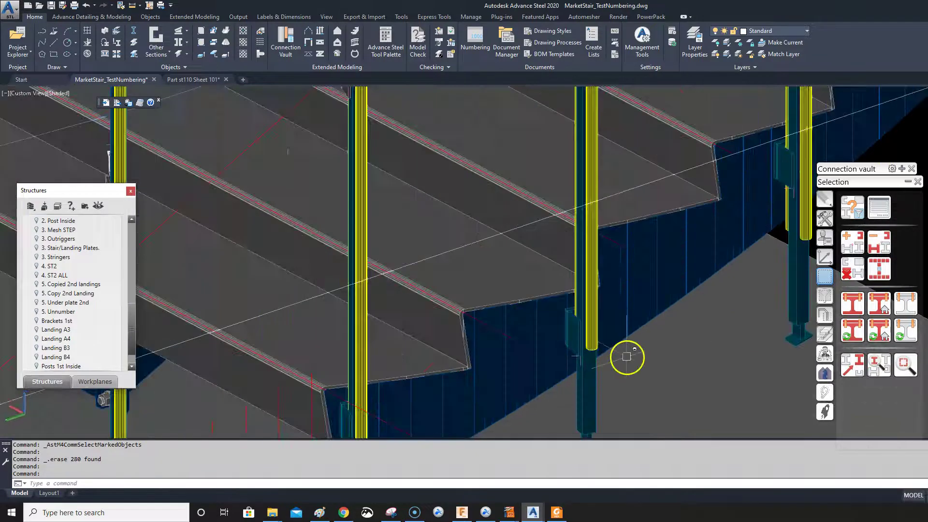
{"action": "scroll", "coordinate": [616, 346], "scroll_direction": "up", "scroll_amount": 8}
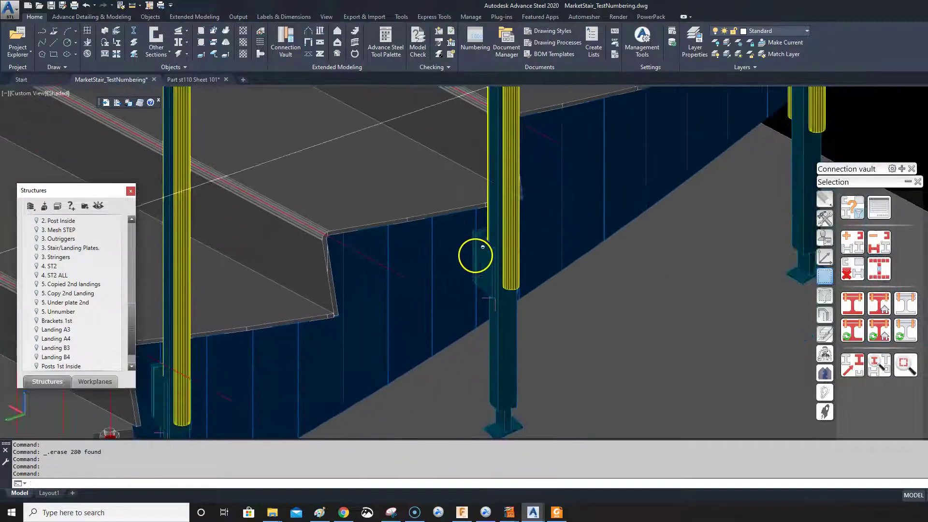
{"action": "scroll", "coordinate": [475, 254], "scroll_direction": "down", "scroll_amount": 2}
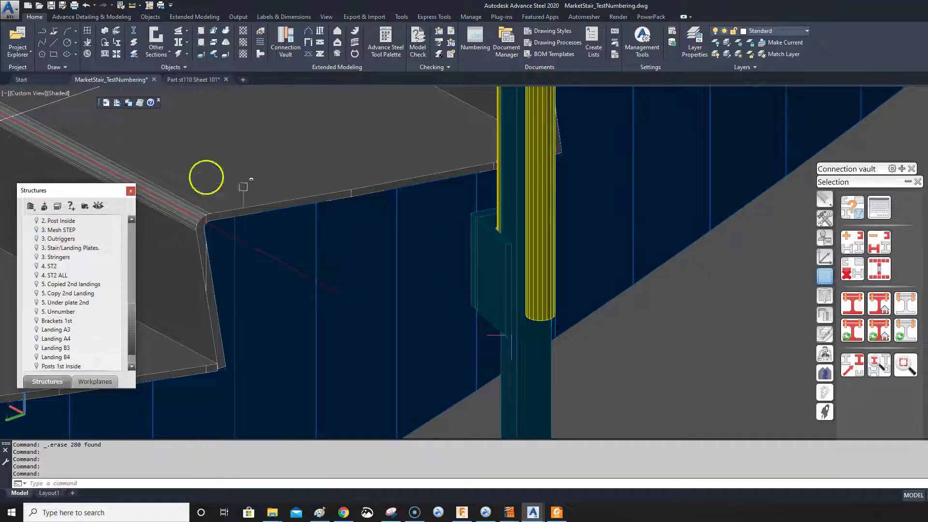
{"action": "left_click", "coordinate": [59, 93]}
{"action": "left_click", "coordinate": [83, 116]}
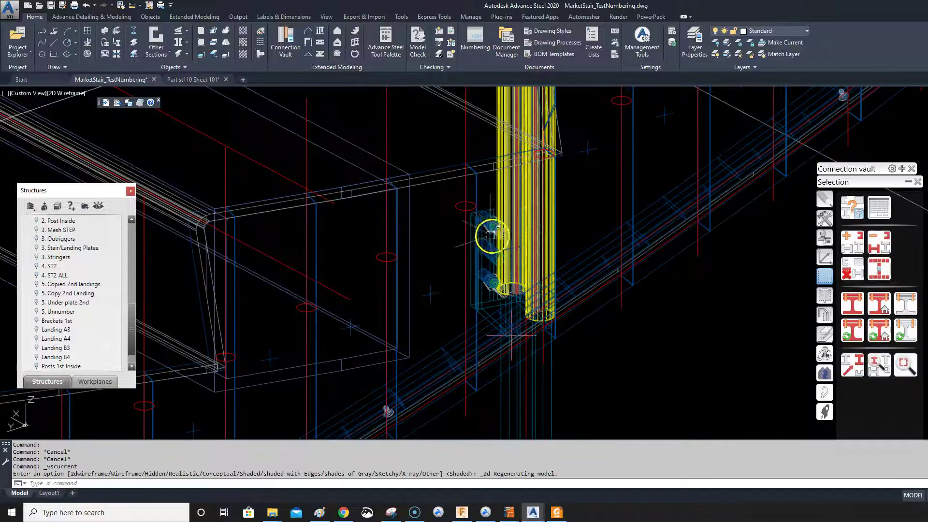
- Examine the bolts joining the post bracket to the outer stringer, selecting the bolt group to check its extent
{"action": "scroll", "coordinate": [500, 227], "scroll_direction": "up", "scroll_amount": 4}
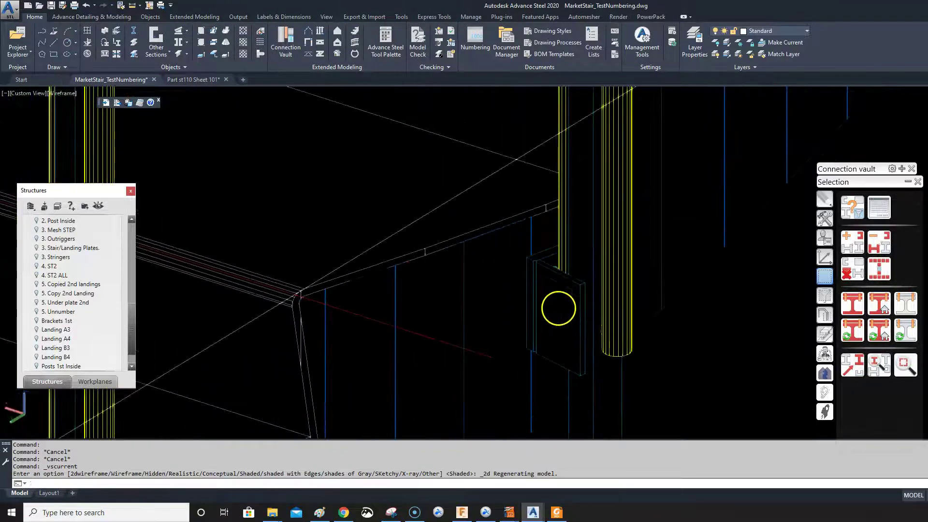
{"action": "scroll", "coordinate": [558, 308], "scroll_direction": "up", "scroll_amount": 3}
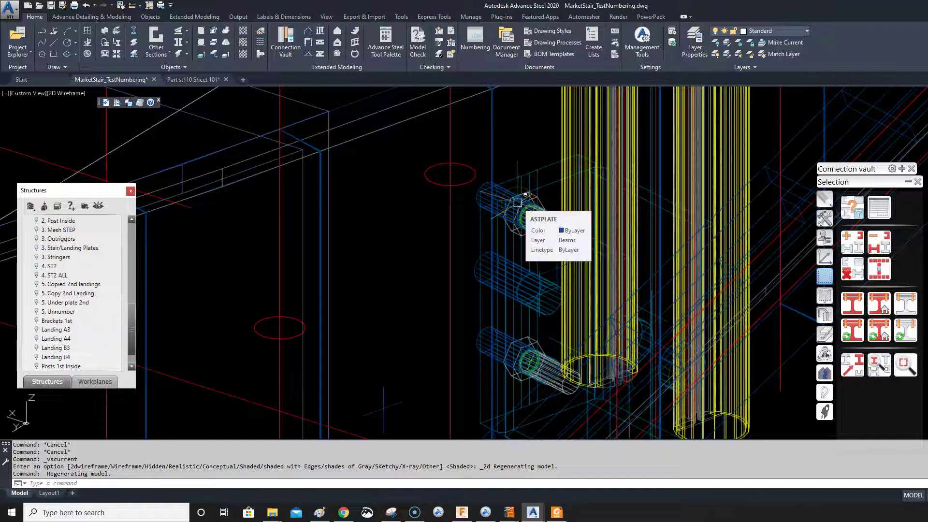
{"action": "scroll", "coordinate": [528, 215], "scroll_direction": "down", "scroll_amount": 2}
{"action": "middle_click_drag", "start_coordinate": [529, 216], "coordinate": [531, 232]}
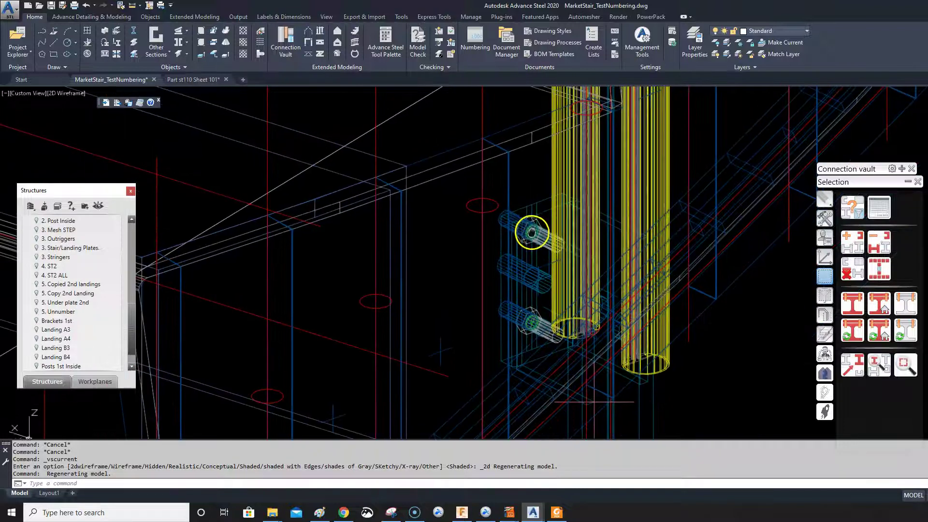
{"action": "scroll", "coordinate": [534, 215], "scroll_direction": "up", "scroll_amount": 3}
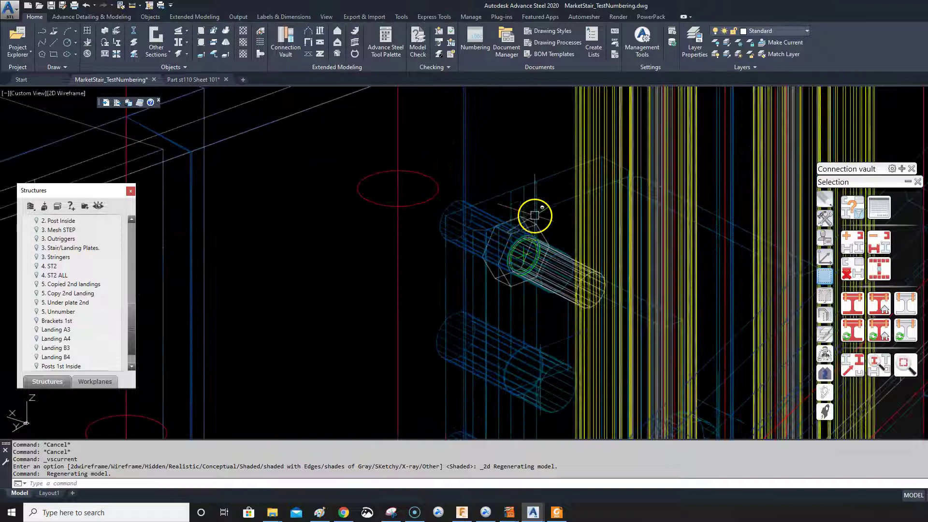
{"action": "scroll", "coordinate": [534, 225], "scroll_direction": "down", "scroll_amount": 3}
{"action": "scroll", "coordinate": [533, 223], "scroll_direction": "up", "scroll_amount": 3}
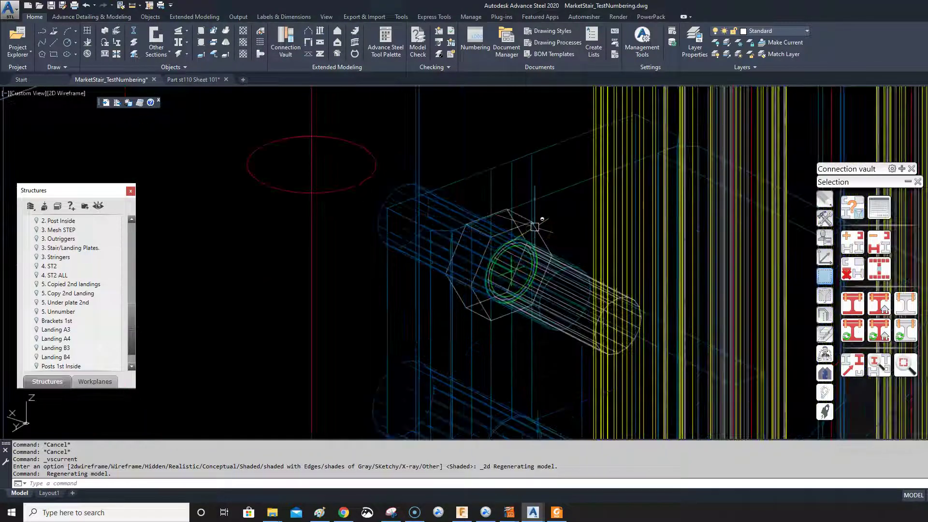
{"action": "scroll", "coordinate": [517, 220], "scroll_direction": "up", "scroll_amount": 2}
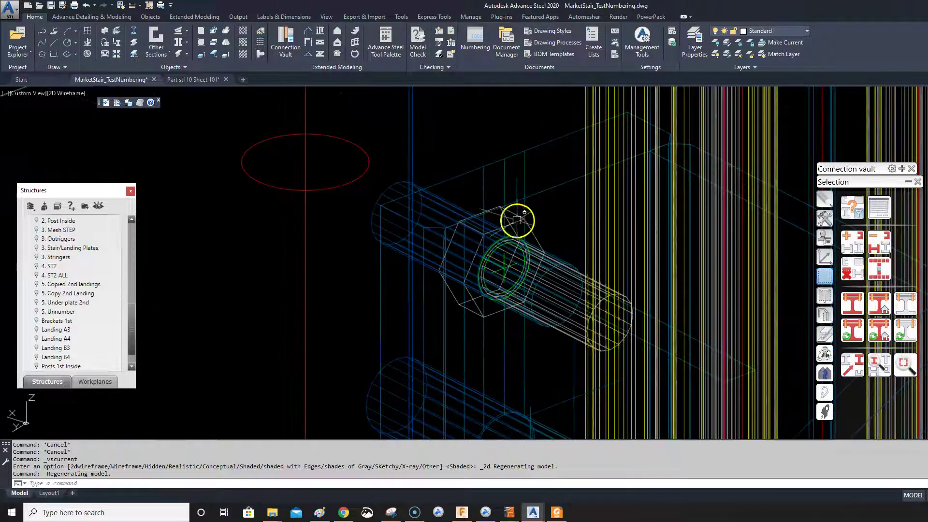
{"action": "left_click", "coordinate": [514, 217]}
{"action": "scroll", "coordinate": [467, 180], "scroll_direction": "down", "scroll_amount": 1}
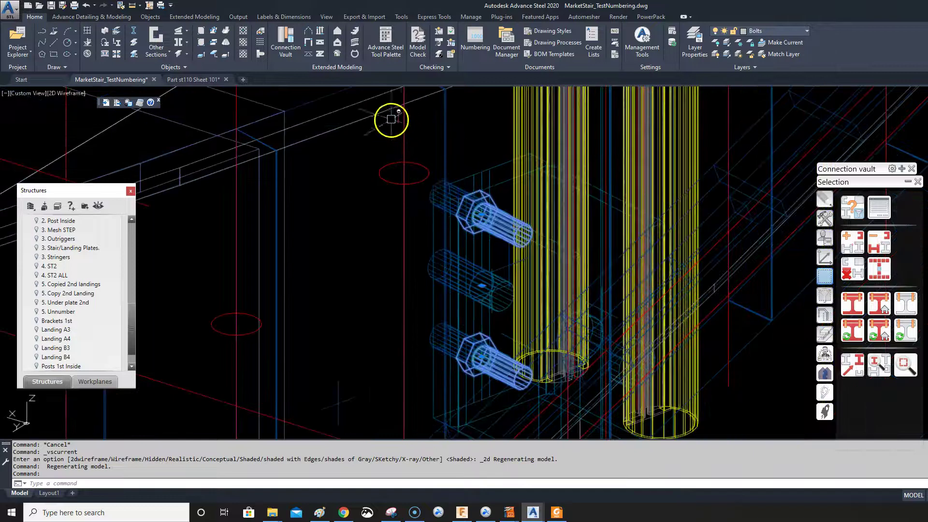
{"action": "middle_click_drag", "start_coordinate": [390, 118], "coordinate": [390, 166]}
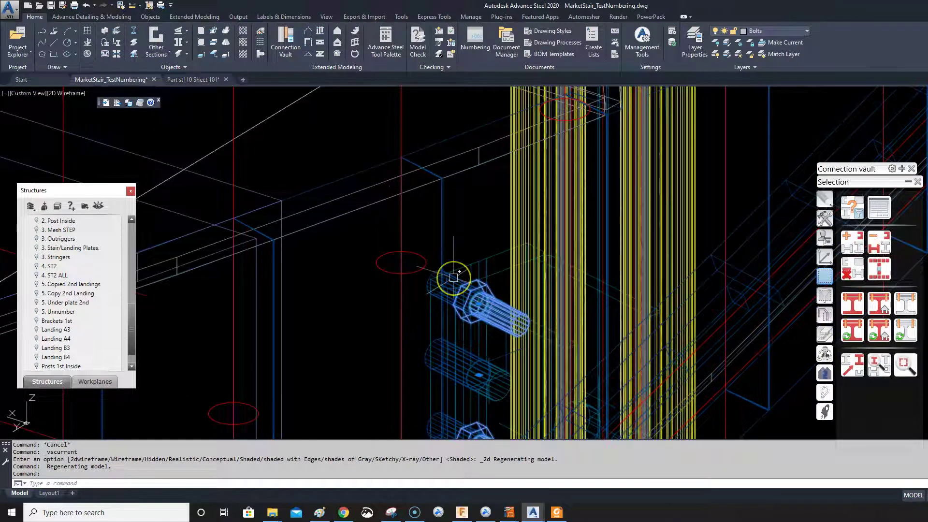
{"action": "scroll", "coordinate": [523, 265], "scroll_direction": "down", "scroll_amount": 3}
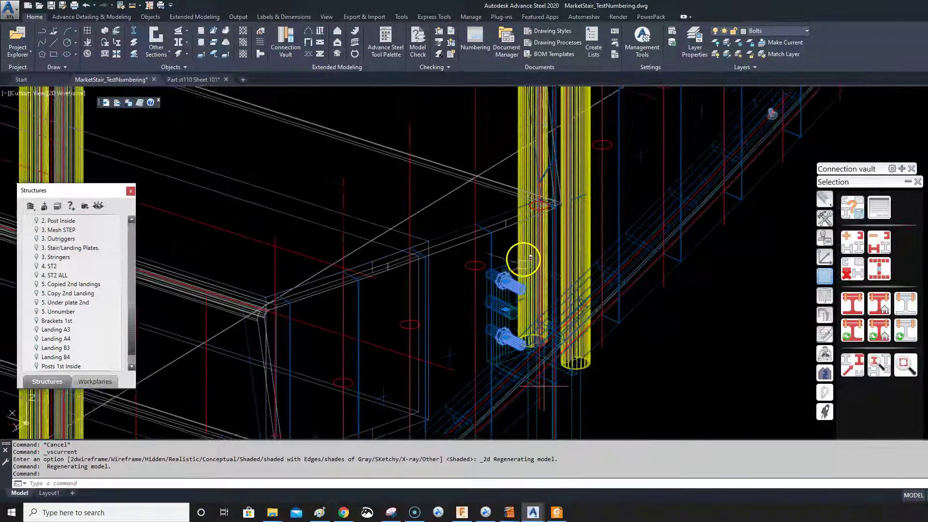
{"action": "middle_click_drag", "start_coordinate": [522, 259], "coordinate": [522, 223]}
{"action": "key", "text": "Escape"}
- Return the whole model to the Shaded visual style
{"action": "scroll", "coordinate": [601, 268], "scroll_direction": "down", "scroll_amount": 6}
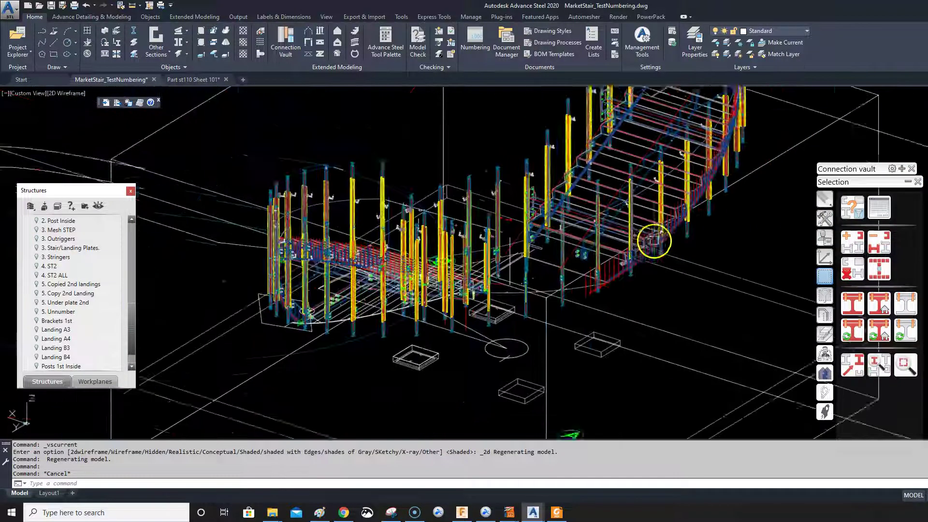
{"action": "left_click", "coordinate": [74, 93]}
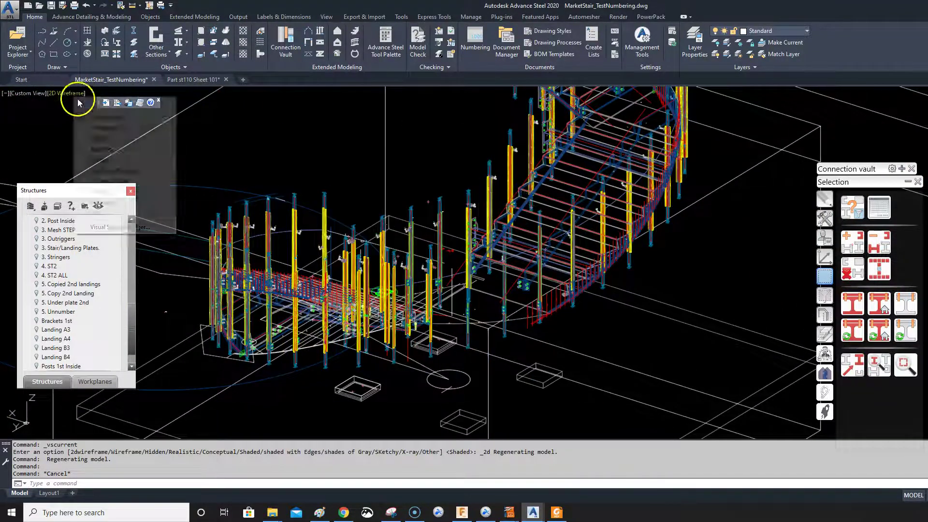
{"action": "left_click", "coordinate": [104, 160]}
- Mark the objects connected to the lowest flight's outer stringer and select the marked objects to check what is included
{"action": "scroll", "coordinate": [574, 273], "scroll_direction": "up", "scroll_amount": 5}
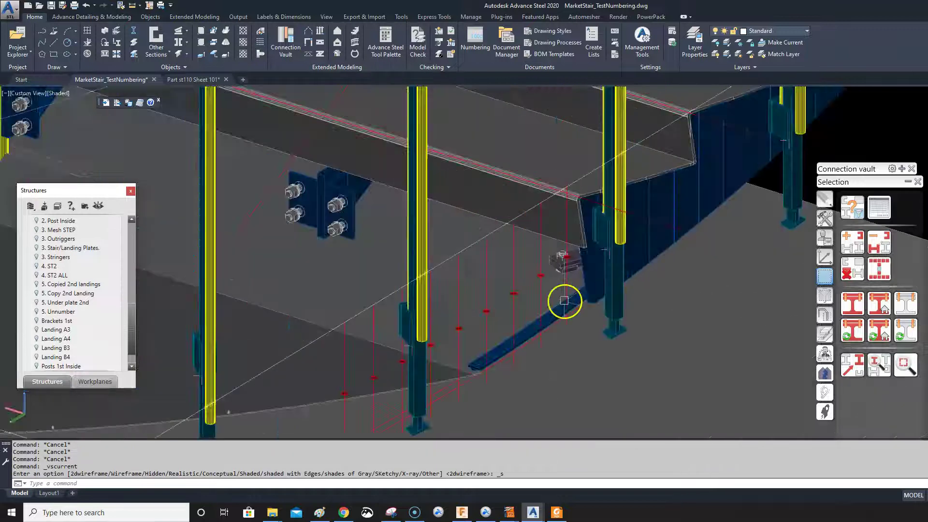
{"action": "scroll", "coordinate": [640, 240], "scroll_direction": "up", "scroll_amount": 2}
{"action": "scroll", "coordinate": [642, 240], "scroll_direction": "down", "scroll_amount": 4}
{"action": "scroll", "coordinate": [644, 240], "scroll_direction": "down", "scroll_amount": 6}
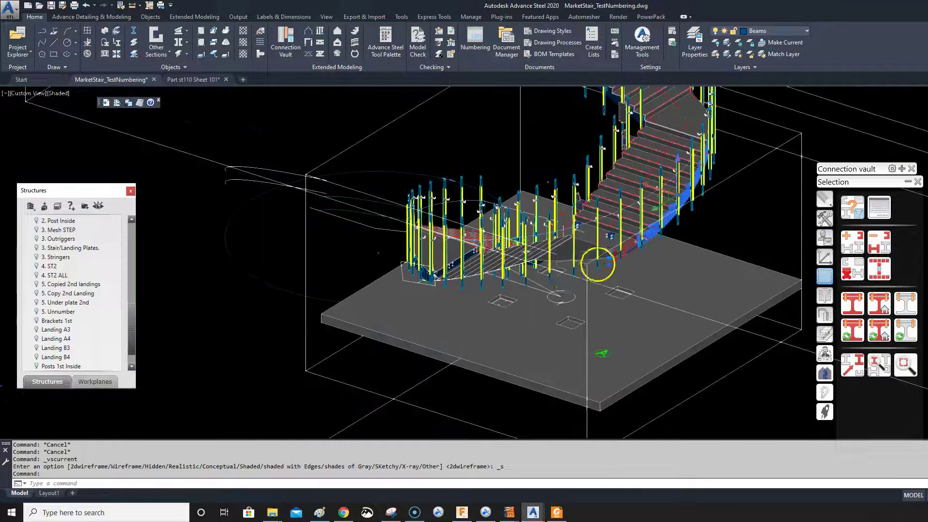
{"action": "scroll", "coordinate": [724, 248], "scroll_direction": "up", "scroll_amount": 1}
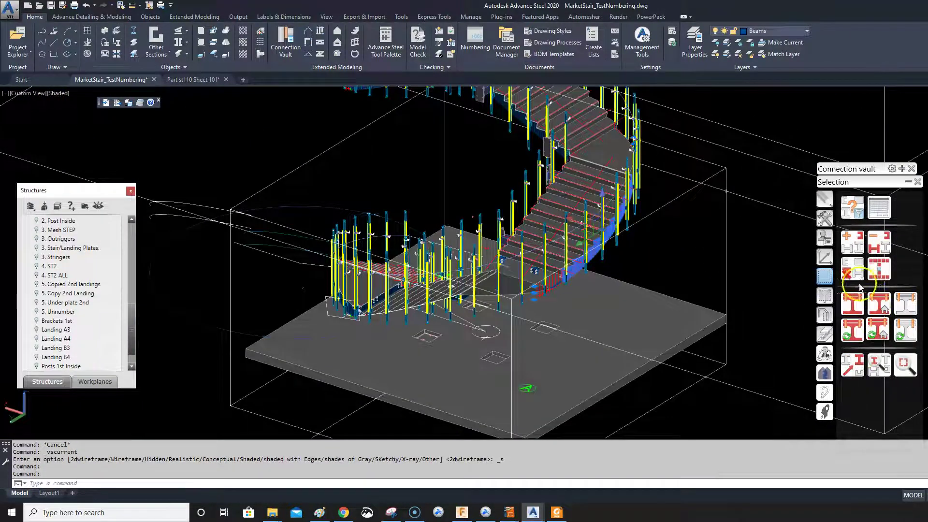
{"action": "left_click", "coordinate": [879, 268]}
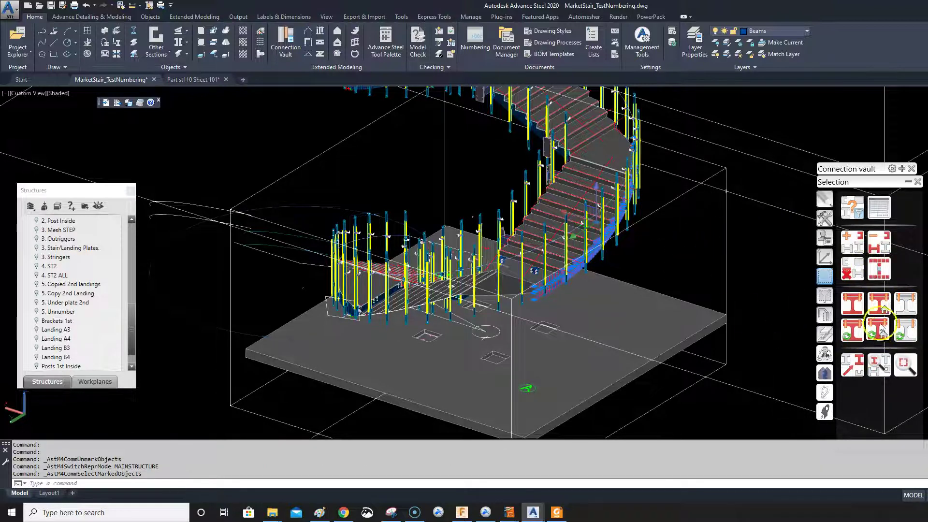
{"action": "key", "text": "Escape"}
{"action": "key", "text": "Escape"}
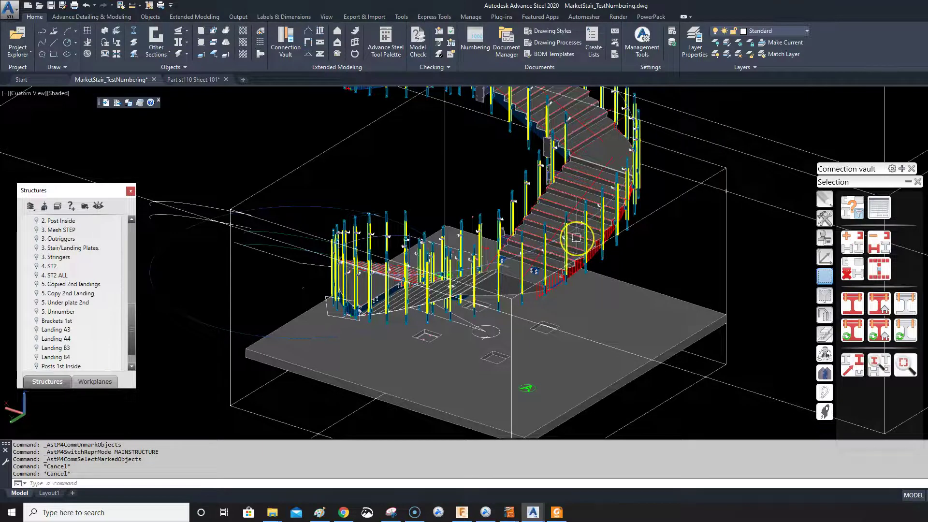
- Clear the marks and mark the outer stringer's connected objects again to see which flight parts it reaches
{"action": "scroll", "coordinate": [576, 238], "scroll_direction": "up", "scroll_amount": 3}
{"action": "mouse_move", "coordinate": [576, 237]}
{"action": "middle_mouse_down", "text": "shift"}
{"action": "mouse_move", "coordinate": [545, 222]}
{"action": "mouse_move", "coordinate": [491, 168]}
{"action": "mouse_move", "coordinate": [507, 201]}
{"action": "mouse_move", "coordinate": [555, 220]}
{"action": "mouse_move", "coordinate": [568, 244]}
{"action": "middle_mouse_up", "text": "shift"}
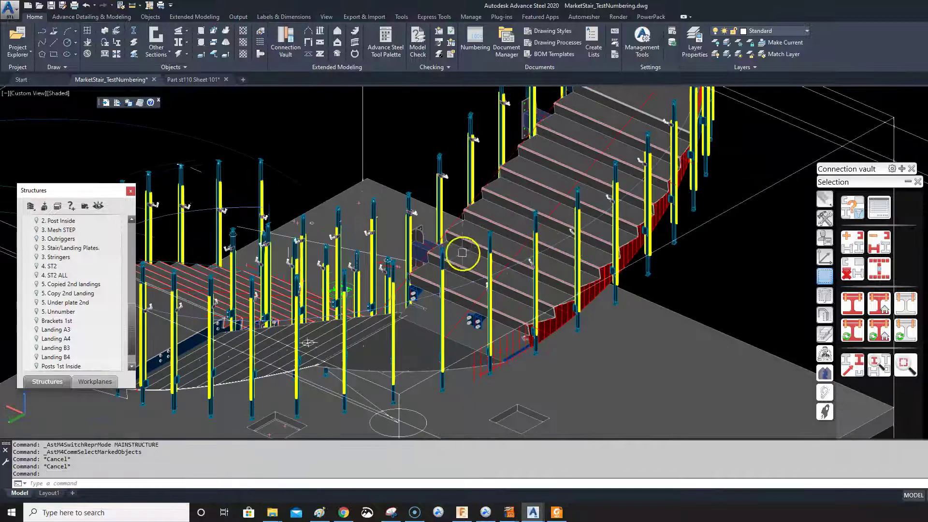
{"action": "scroll", "coordinate": [461, 252], "scroll_direction": "up", "scroll_amount": 3}
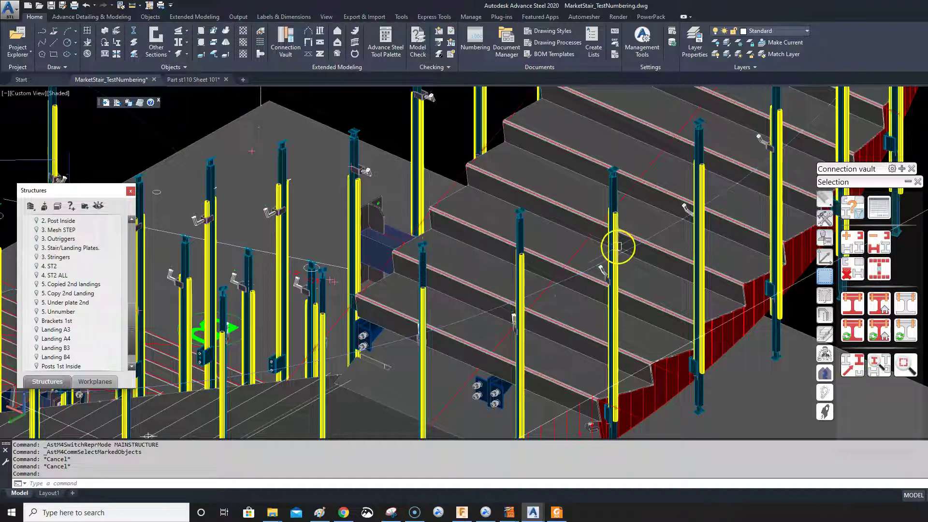
{"action": "scroll", "coordinate": [609, 286], "scroll_direction": "down", "scroll_amount": 3}
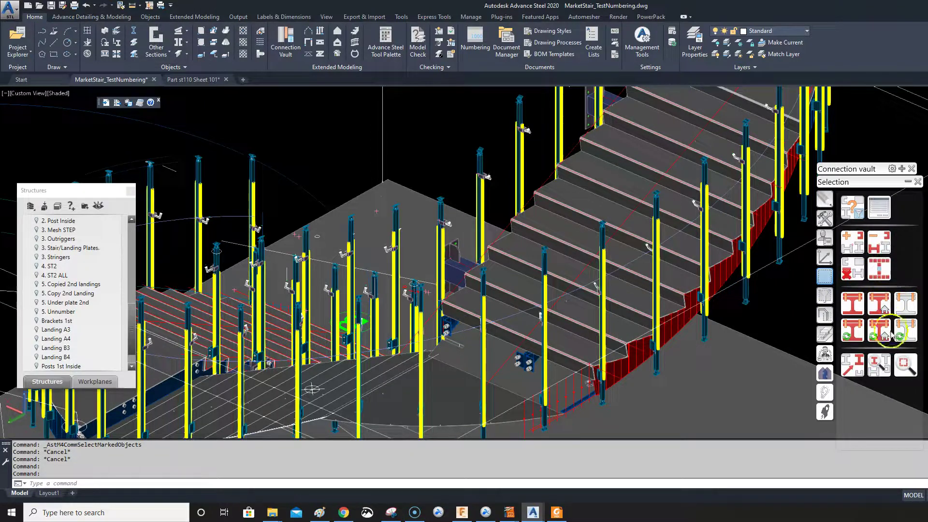
{"action": "left_click", "coordinate": [852, 303]}
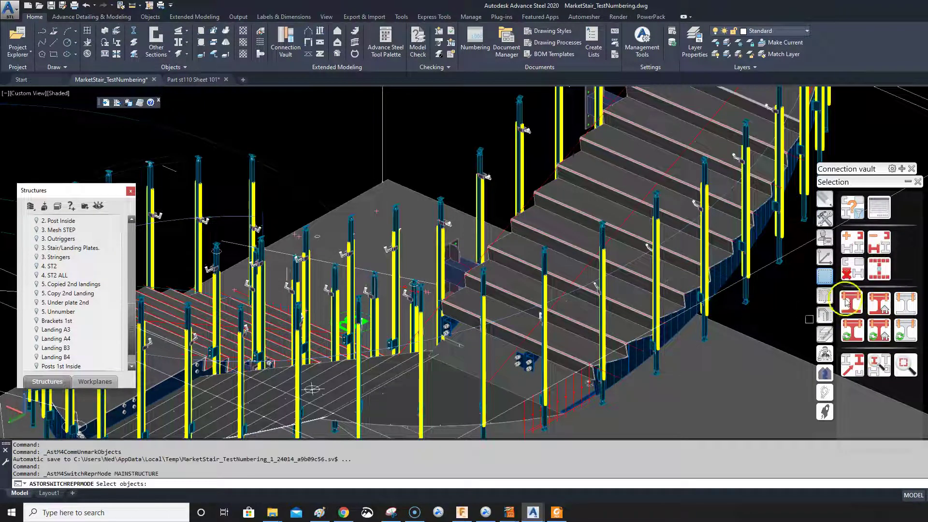
{"action": "scroll", "coordinate": [735, 289], "scroll_direction": "up", "scroll_amount": 5}
{"action": "left_click", "coordinate": [710, 282]}
{"action": "right_click", "coordinate": [776, 275]}
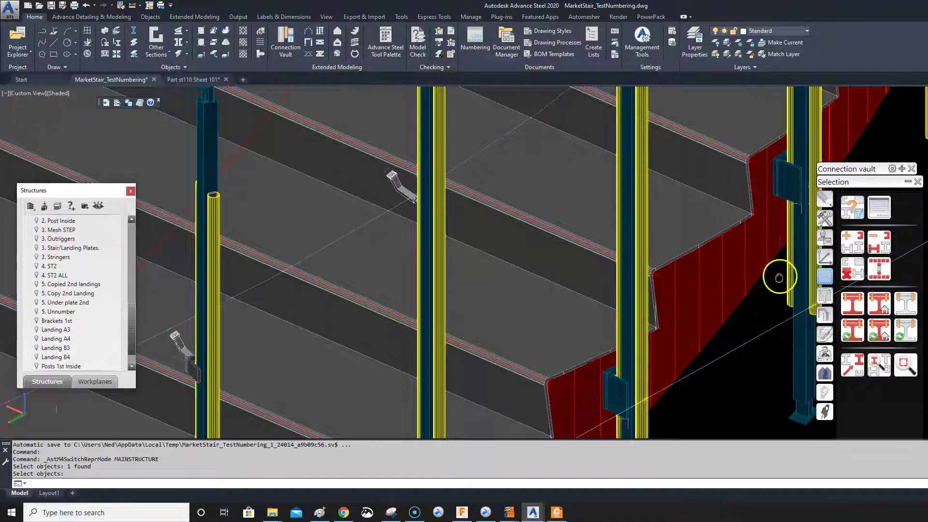
{"action": "scroll", "coordinate": [735, 292], "scroll_direction": "down", "scroll_amount": 3}
{"action": "scroll", "coordinate": [735, 292], "scroll_direction": "down", "scroll_amount": 4}
{"action": "key", "text": "Escape"}
{"action": "key", "text": "Escape"}
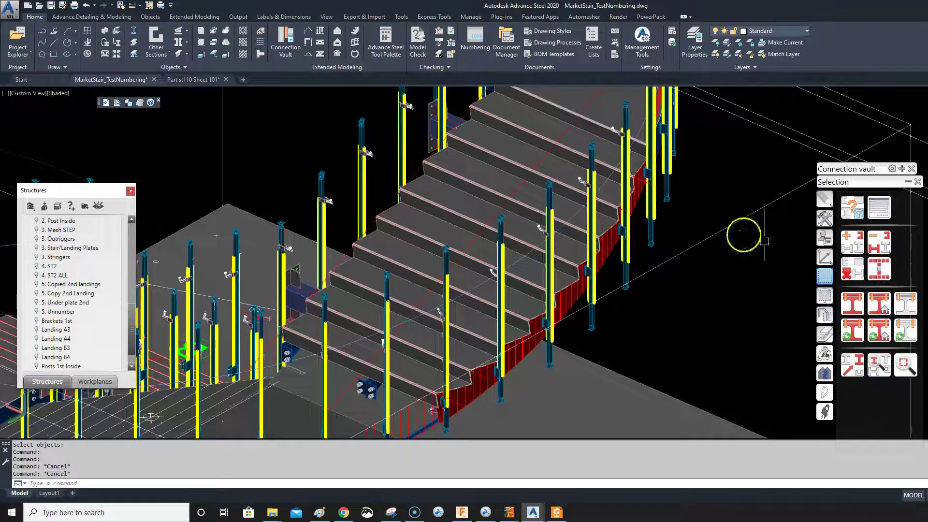
- Clear the stringer's marks and mark the objects connected to a single tread plate in the middle of the flight
{"action": "left_click", "coordinate": [846, 323]}
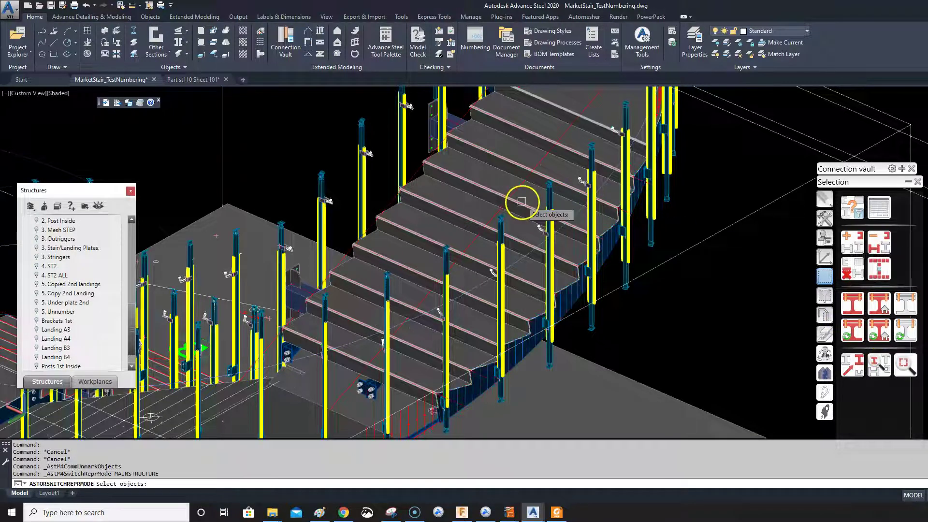
{"action": "left_click", "coordinate": [487, 183]}
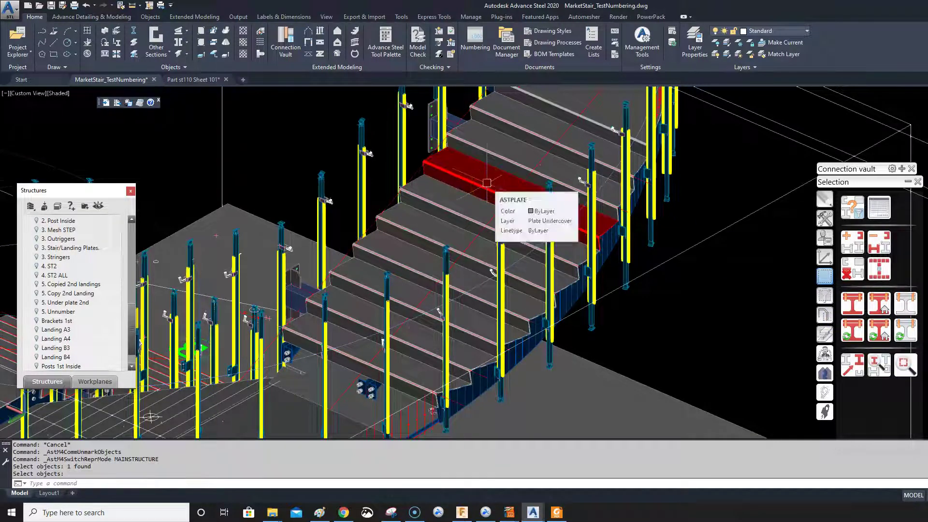
{"action": "left_click", "coordinate": [633, 234]}
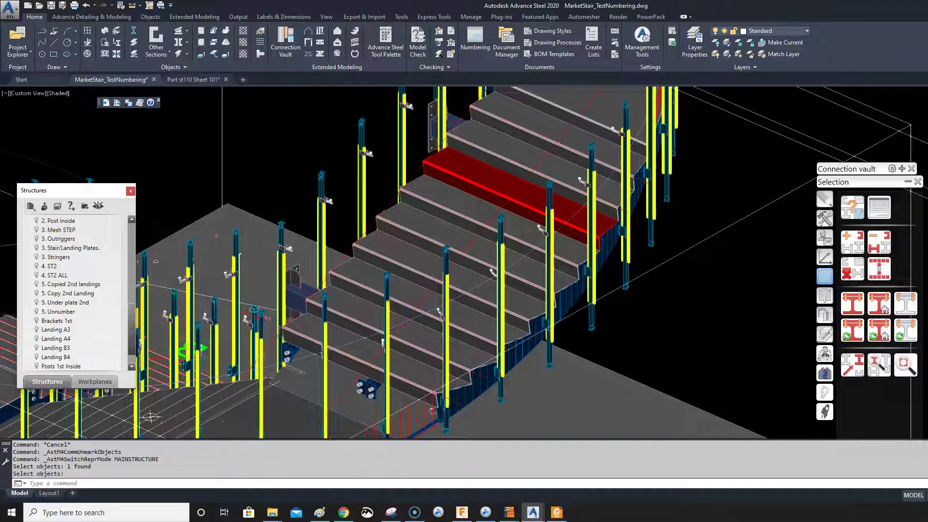
{"action": "scroll", "coordinate": [699, 243], "scroll_direction": "down", "scroll_amount": 3}
{"action": "key", "text": "Return"}
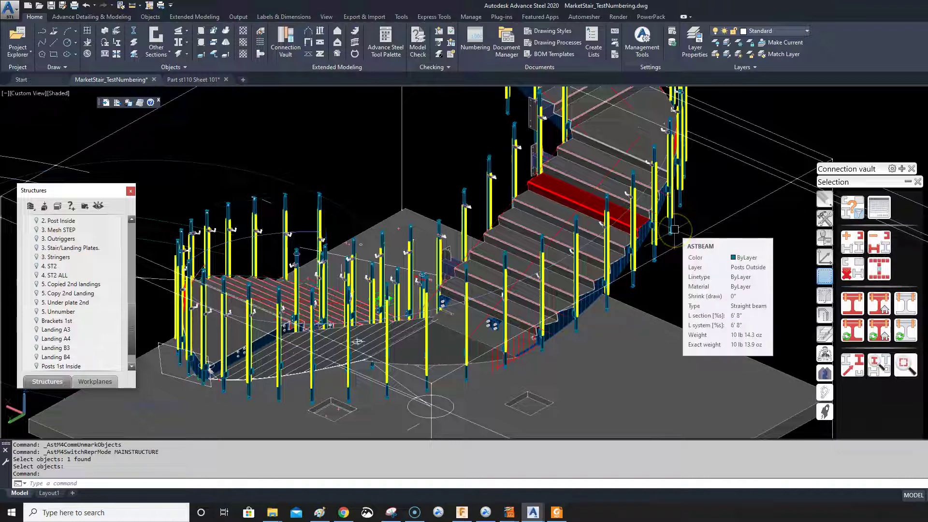
- Clear the tread's marks and mark the objects connected to the flight's outer stringer to see which parts it reaches
{"action": "mouse_move", "coordinate": [670, 231]}
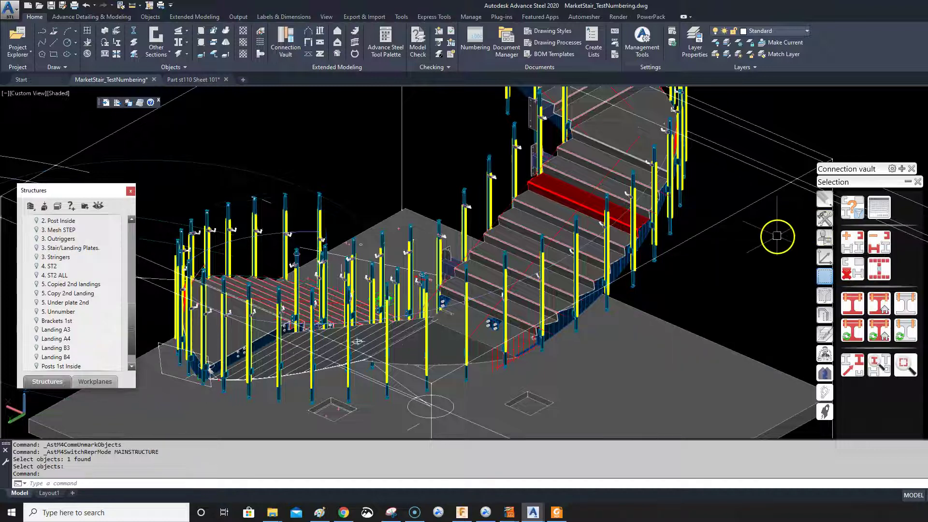
{"action": "scroll", "coordinate": [600, 232], "scroll_direction": "up", "scroll_amount": 3}
{"action": "scroll", "coordinate": [590, 228], "scroll_direction": "down", "scroll_amount": 3}
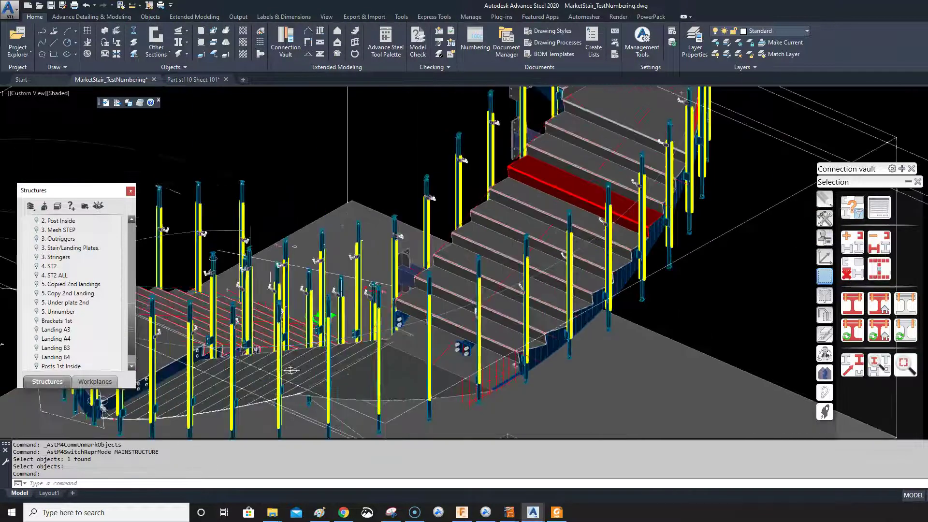
{"action": "middle_click_drag", "start_coordinate": [587, 225], "coordinate": [585, 221], "text": "shift"}
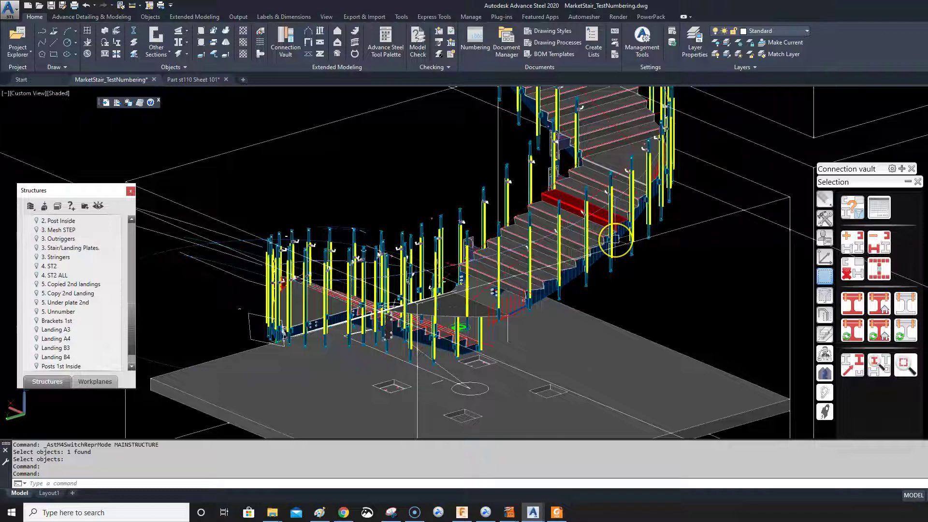
{"action": "scroll", "coordinate": [615, 239], "scroll_direction": "up", "scroll_amount": 6}
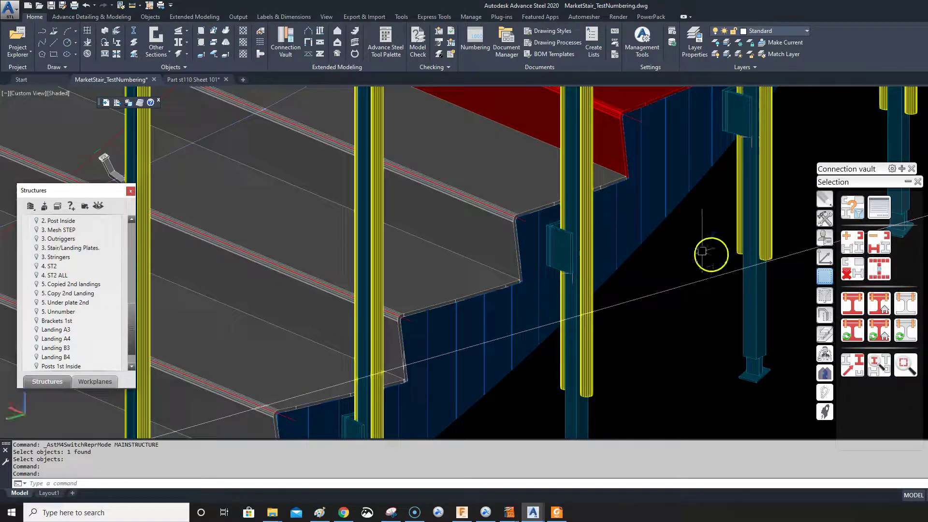
{"action": "left_click", "coordinate": [877, 330]}
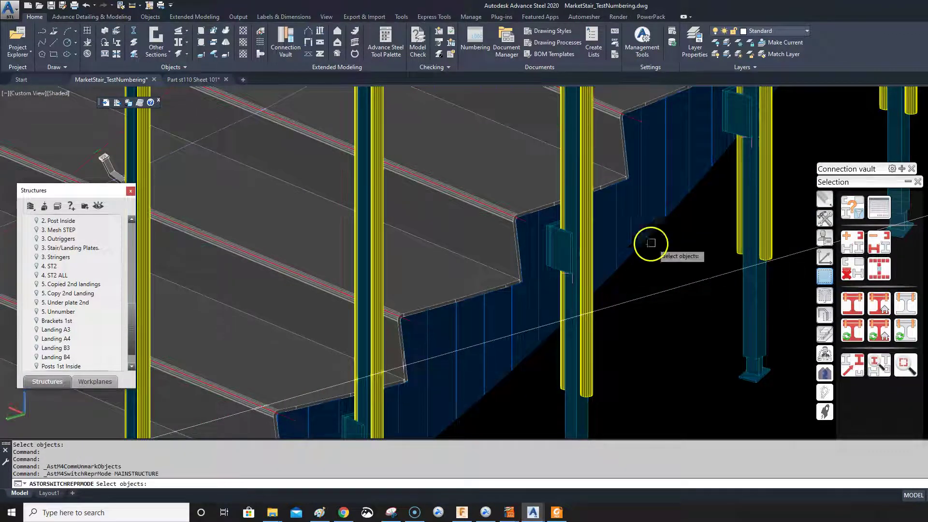
{"action": "left_click", "coordinate": [628, 246]}
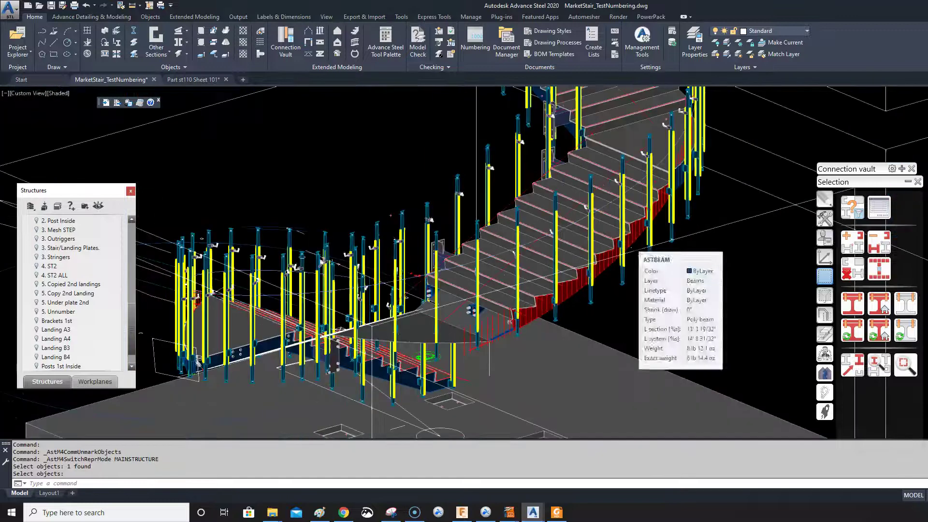
{"action": "mouse_move", "coordinate": [628, 245]}
{"action": "middle_mouse_down", "text": "shift"}
{"action": "mouse_move", "coordinate": [677, 263]}
{"action": "mouse_move", "coordinate": [717, 249]}
{"action": "mouse_move", "coordinate": [631, 248]}
{"action": "middle_mouse_up", "text": "shift"}
{"action": "key", "text": "Escape"}
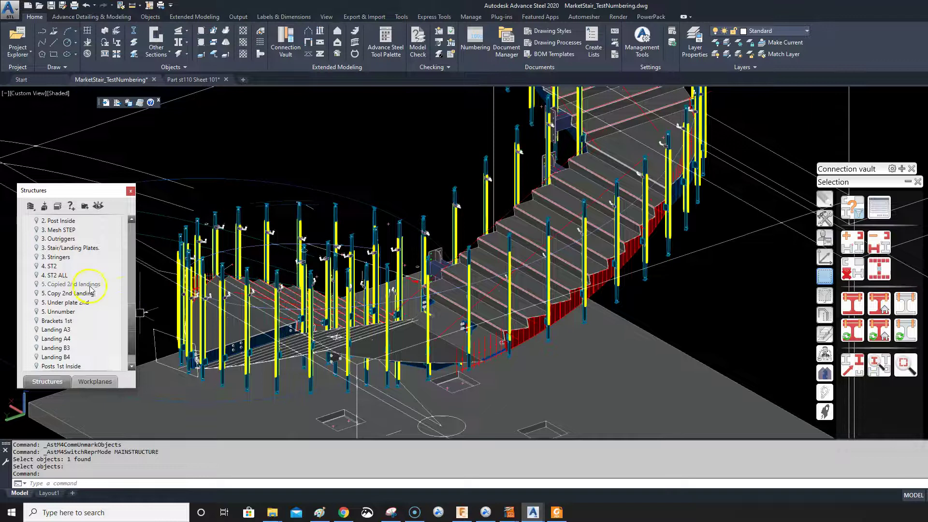
- Select the elements of the "5. Copied 2nd landings" group and number their single parts and assemblies
{"action": "right_click", "coordinate": [89, 287]}
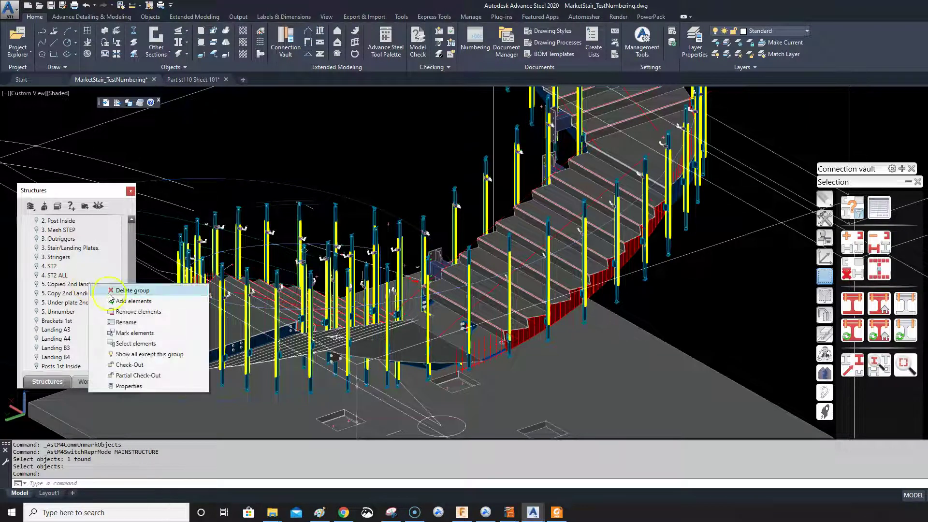
{"action": "left_click", "coordinate": [125, 344]}
{"action": "mouse_move", "coordinate": [519, 311]}
{"action": "middle_mouse_down", "text": "shift"}
{"action": "mouse_move", "coordinate": [511, 305]}
{"action": "mouse_move", "coordinate": [534, 307]}
{"action": "mouse_move", "coordinate": [554, 286]}
{"action": "middle_mouse_up", "text": "shift"}
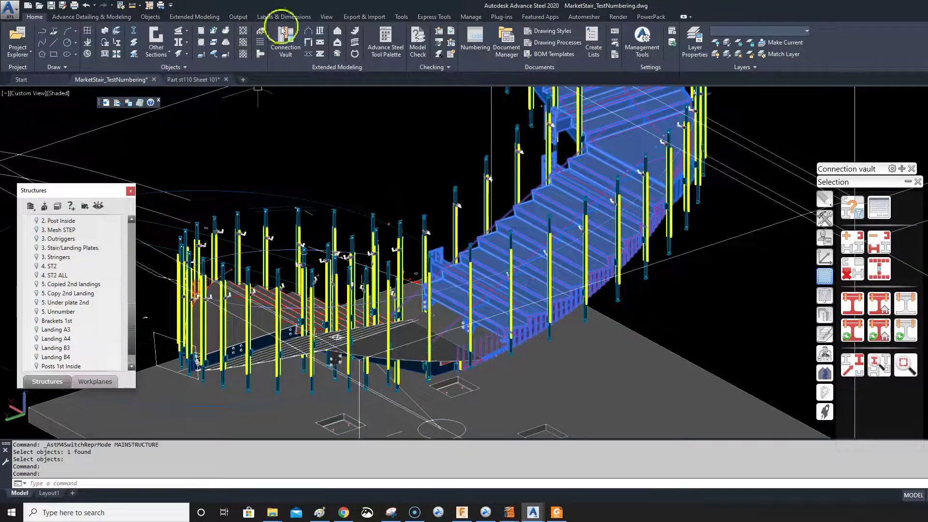
{"action": "left_click", "coordinate": [473, 37]}
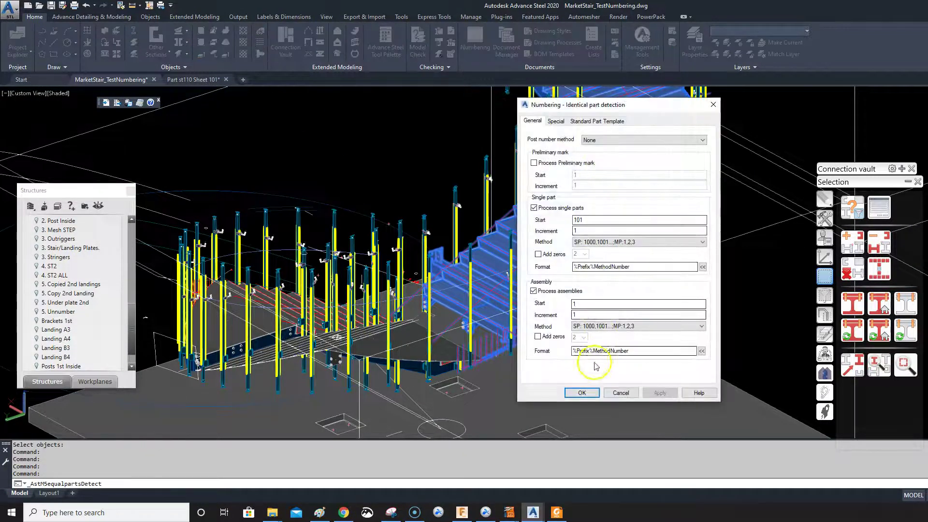
{"action": "left_click", "coordinate": [590, 392]}
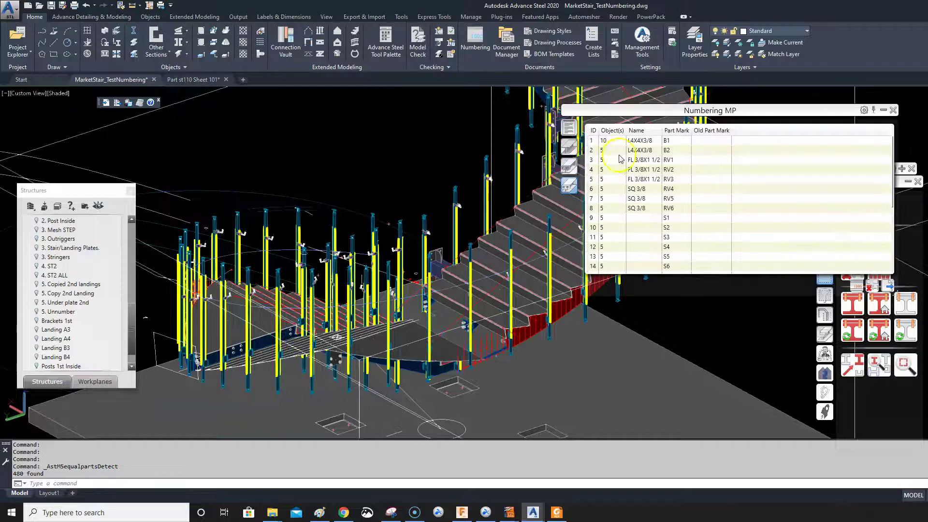
- Look through the numbering results by part category and close the results list
{"action": "left_click", "coordinate": [575, 169]}
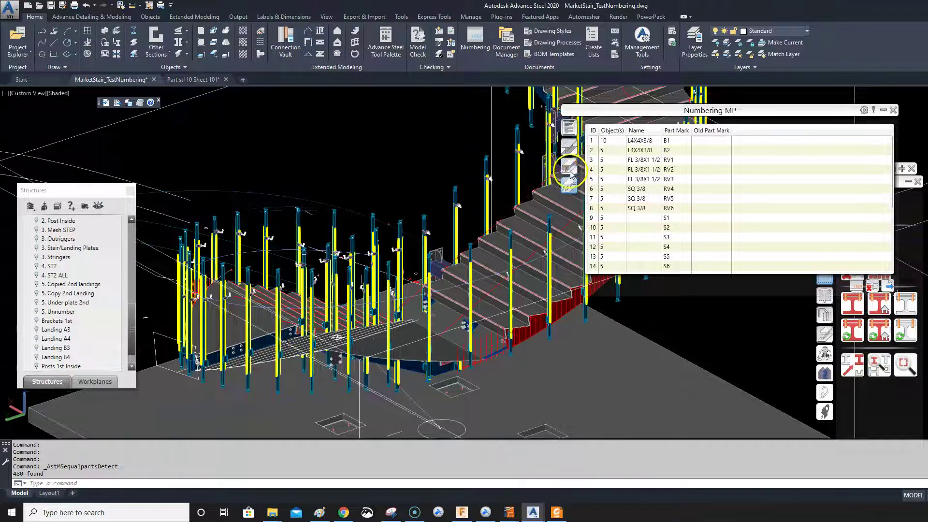
{"action": "left_click", "coordinate": [570, 146]}
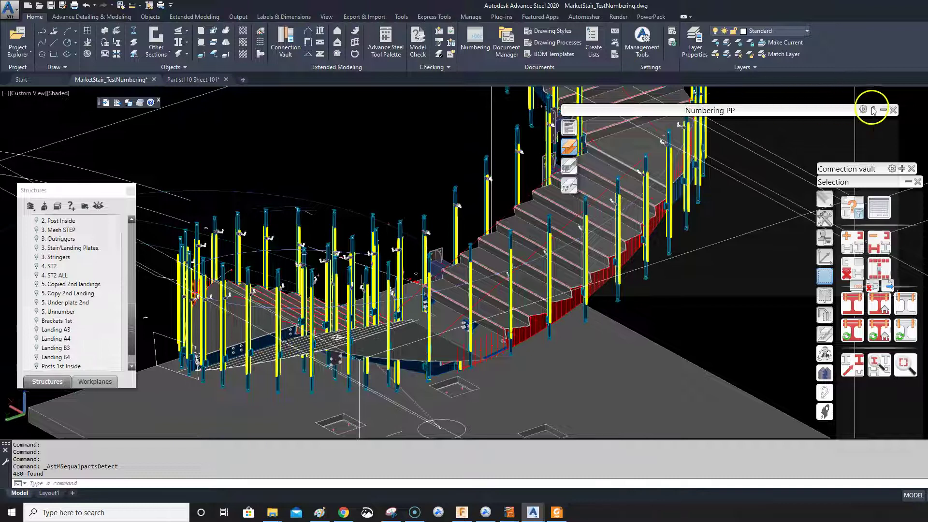
{"action": "left_click", "coordinate": [893, 111]}
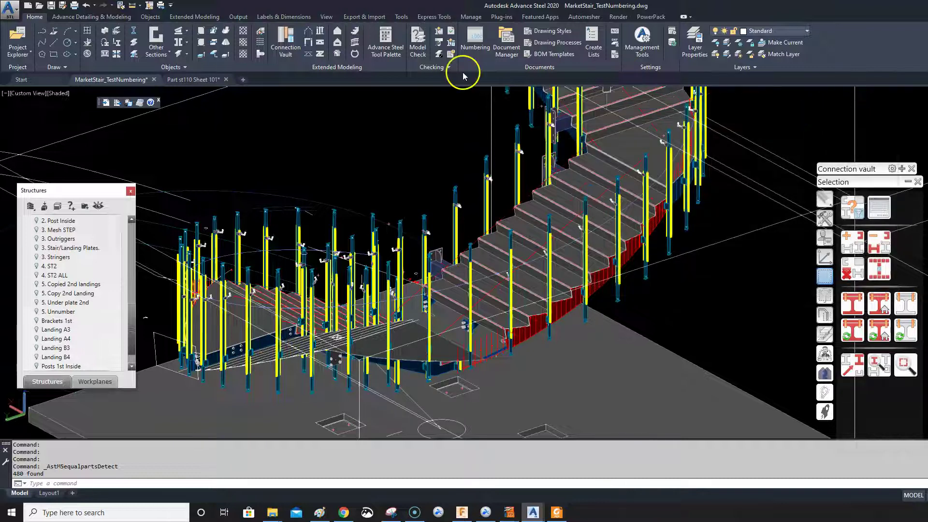
- Undo the recent numbering, marking and visual style operations one by one, back through the erase of the bottom flight and its landing
{"action": "left_click", "coordinate": [85, 6]}
{"action": "left_click", "coordinate": [83, 8]}
{"action": "left_click", "coordinate": [83, 8]}
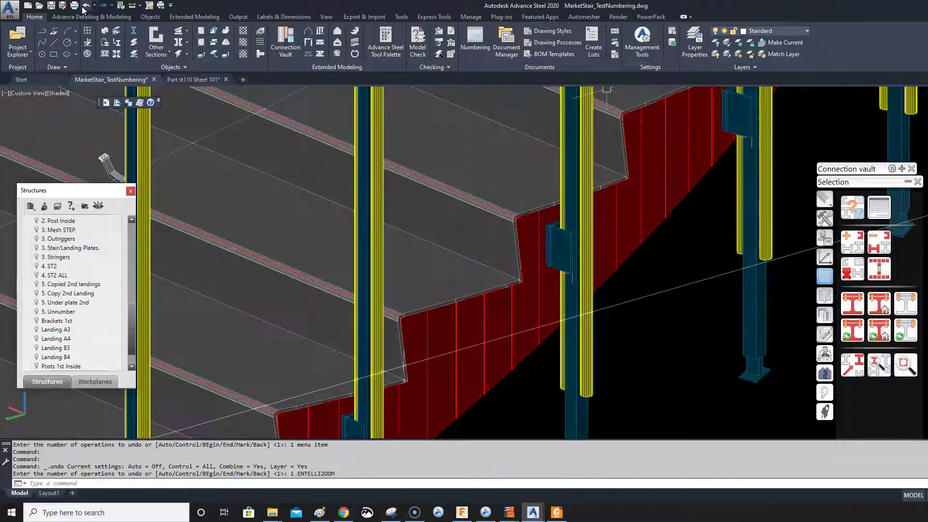
{"action": "left_click", "coordinate": [83, 8]}
{"action": "left_click", "coordinate": [83, 8]}
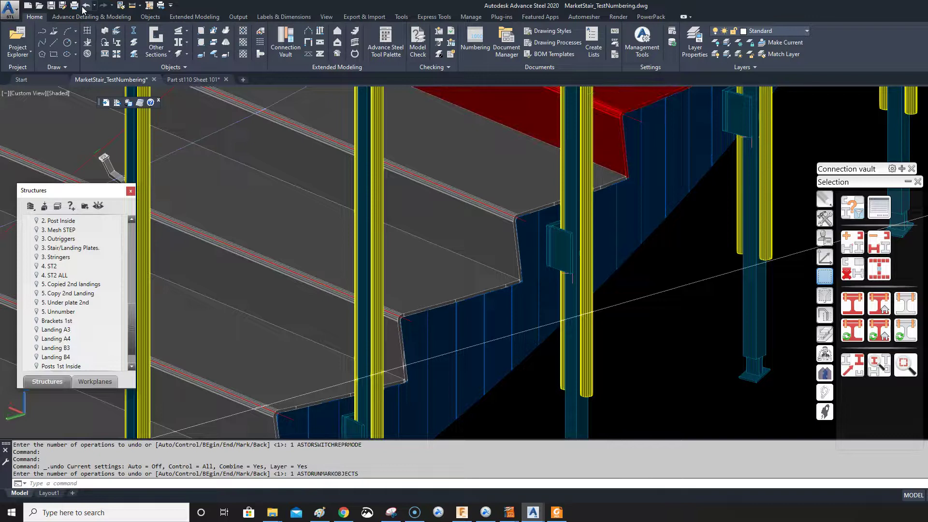
{"action": "left_click", "coordinate": [83, 8]}
{"action": "left_click", "coordinate": [83, 7]}
{"action": "left_click", "coordinate": [83, 8]}
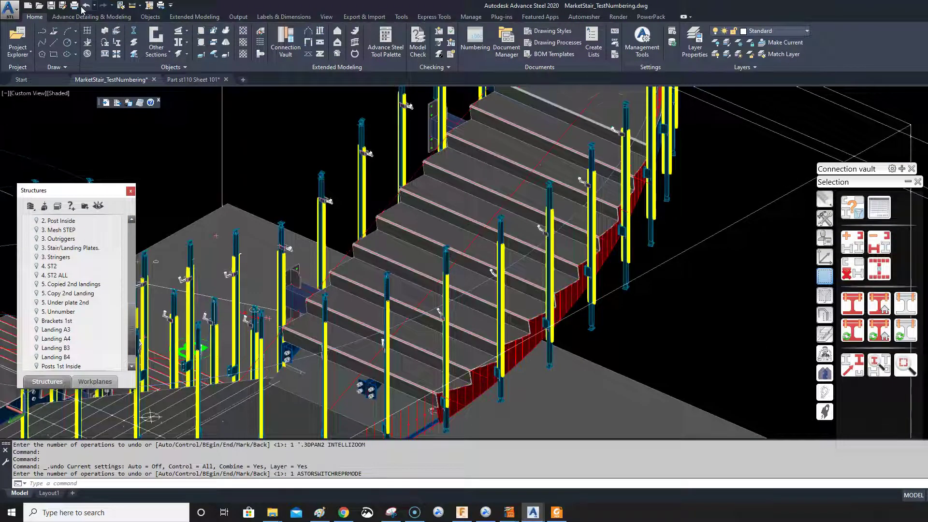
{"action": "left_click", "coordinate": [83, 8]}
{"action": "left_click", "coordinate": [83, 7]}
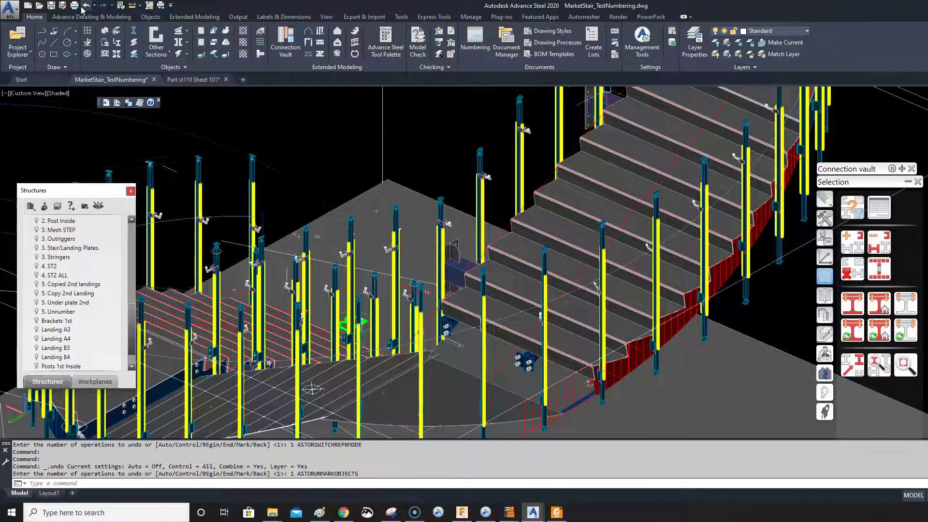
{"action": "left_click", "coordinate": [83, 8]}
{"action": "left_click", "coordinate": [83, 7]}
{"action": "left_click", "coordinate": [83, 8]}
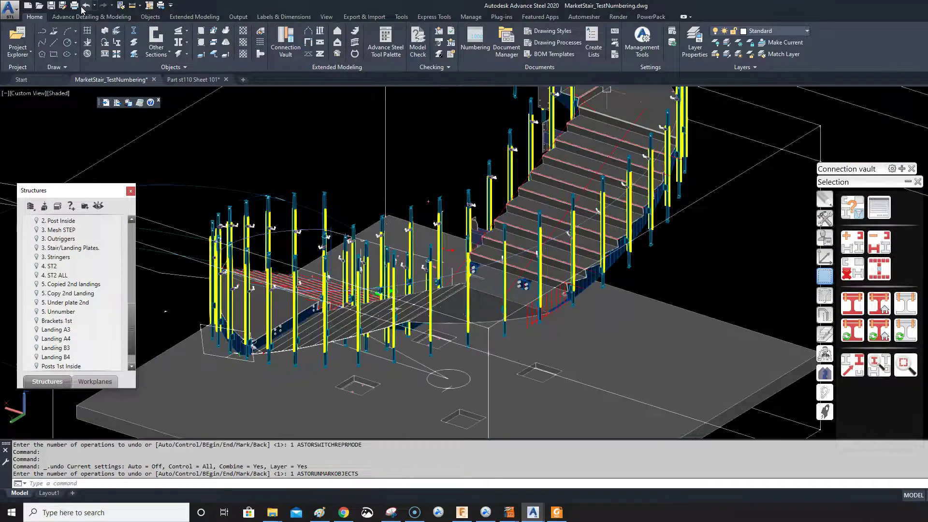
{"action": "left_click", "coordinate": [83, 8]}
{"action": "left_click", "coordinate": [83, 8]}
{"action": "left_click", "coordinate": [83, 7]}
{"action": "left_click", "coordinate": [83, 8]}
{"action": "left_click", "coordinate": [83, 7]}
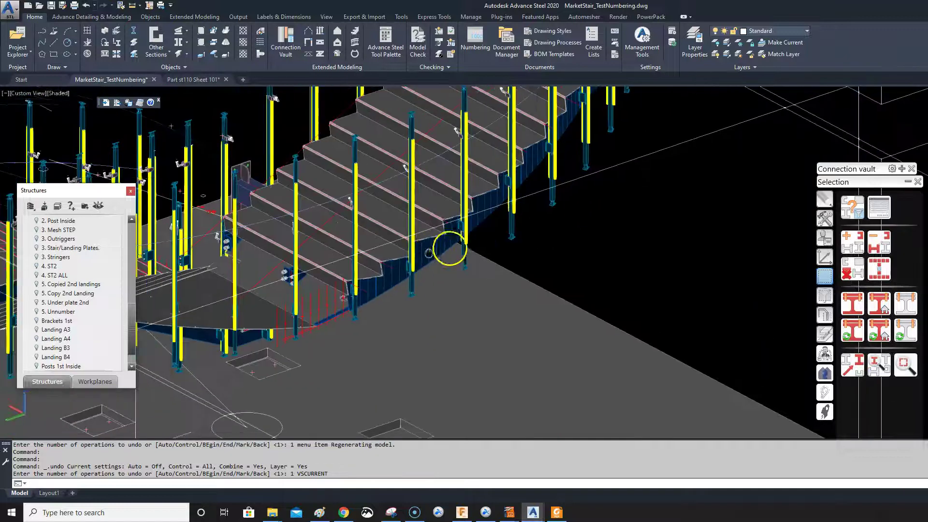
{"action": "left_click", "coordinate": [86, 7]}
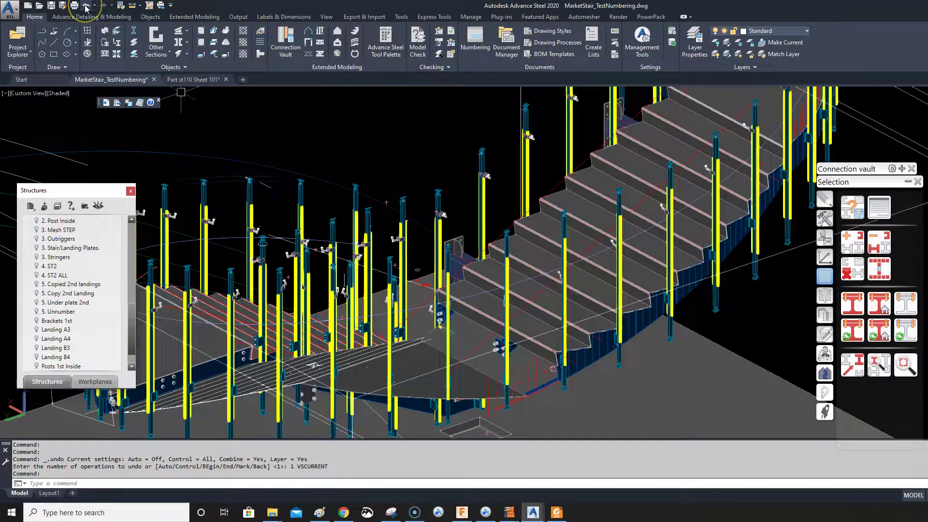
{"action": "left_click", "coordinate": [85, 7]}
{"action": "left_click", "coordinate": [85, 7]}
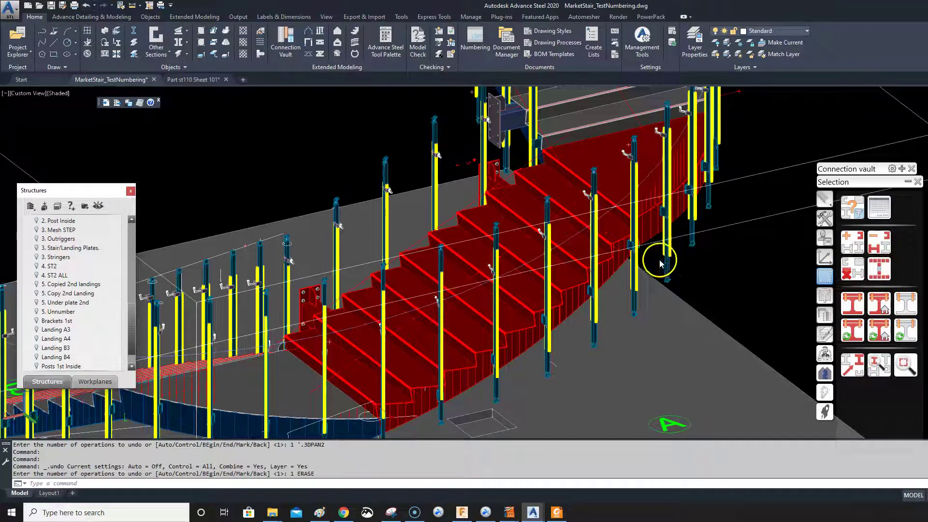
- Mark the objects connected to the outer stringer of the flight directly above the lowest landing
{"action": "key", "text": "Escape"}
{"action": "scroll", "coordinate": [628, 296], "scroll_direction": "down", "scroll_amount": 3}
{"action": "middle_click_drag", "start_coordinate": [706, 244], "coordinate": [613, 261]}
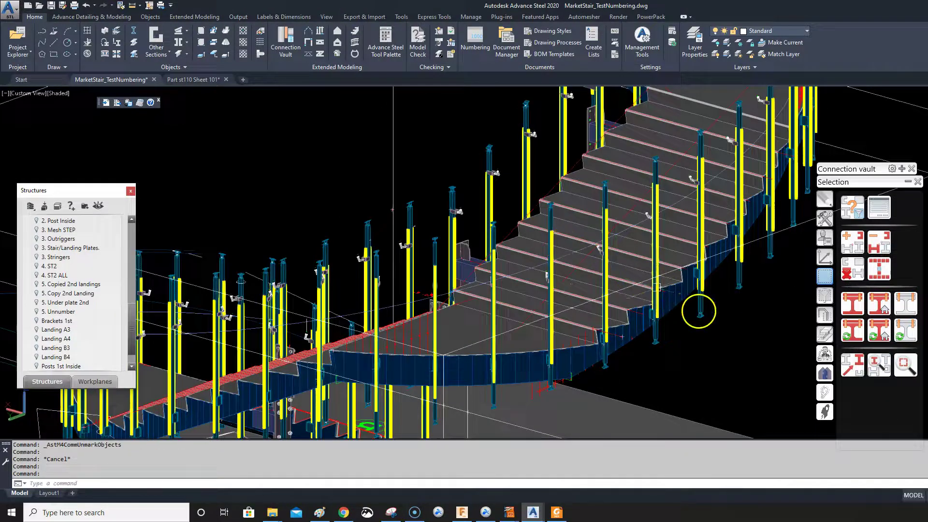
{"action": "scroll", "coordinate": [699, 310], "scroll_direction": "up", "scroll_amount": 5}
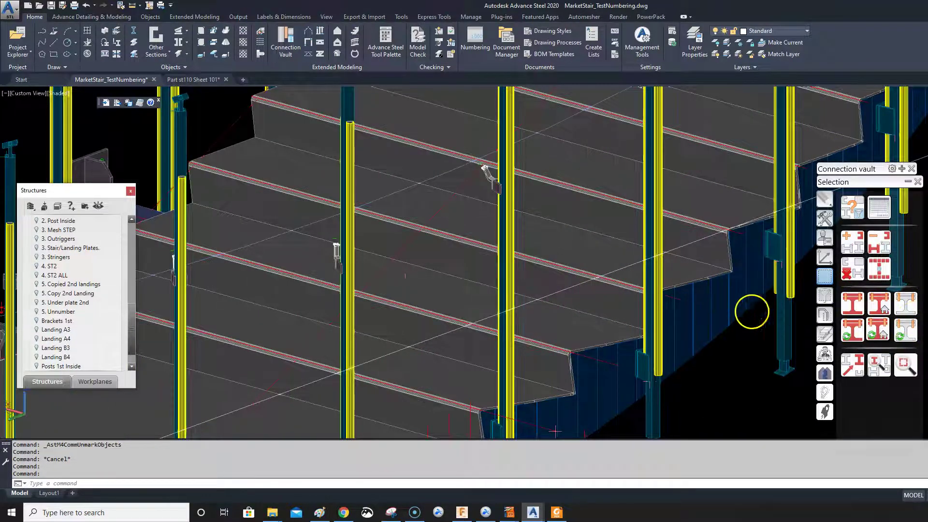
{"action": "left_click", "coordinate": [720, 302]}
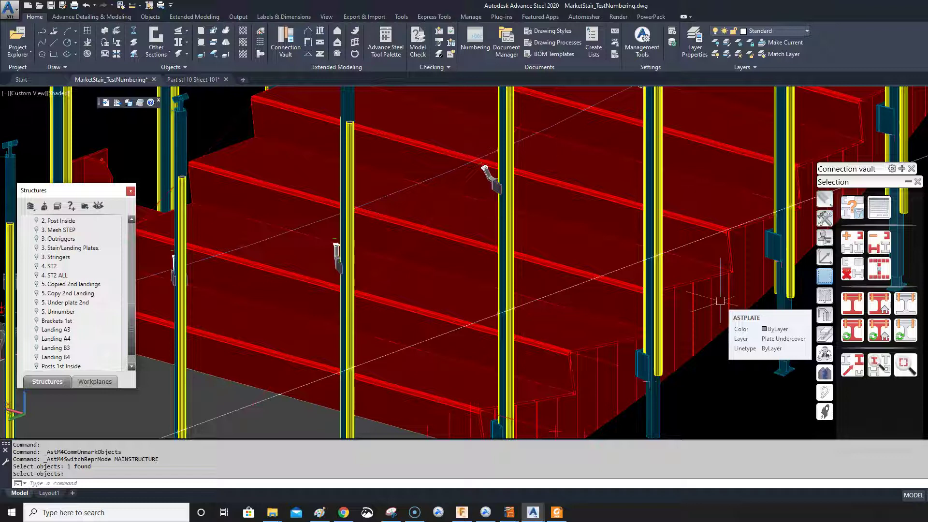
- Clear the marks, mark the objects connected to the lowest landing's curved stringer, and select the marked objects
{"action": "left_click", "coordinate": [824, 274]}
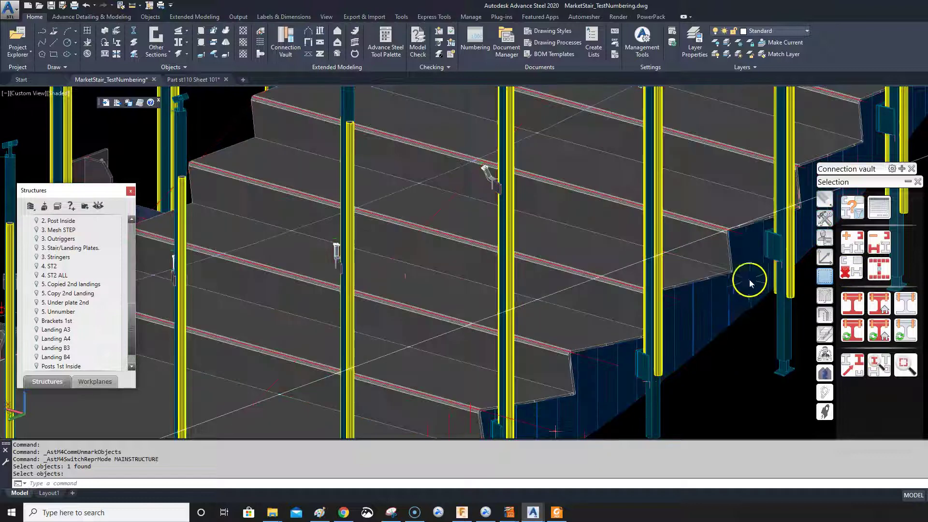
{"action": "scroll", "coordinate": [741, 285], "scroll_direction": "down", "scroll_amount": 3}
{"action": "mouse_move", "coordinate": [714, 259]}
{"action": "middle_mouse_down", "text": "shift"}
{"action": "mouse_move", "coordinate": [700, 265]}
{"action": "mouse_move", "coordinate": [707, 273]}
{"action": "middle_mouse_up", "text": "shift"}
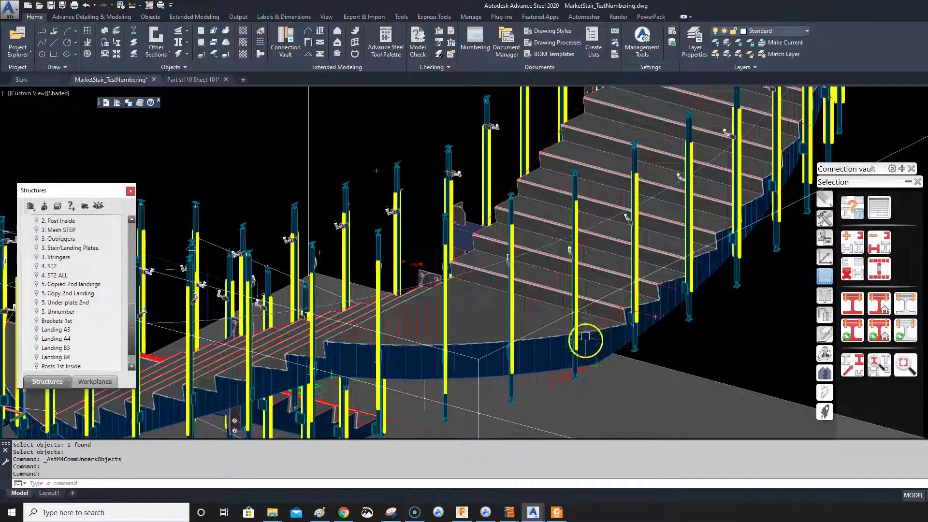
{"action": "left_click", "coordinate": [825, 333]}
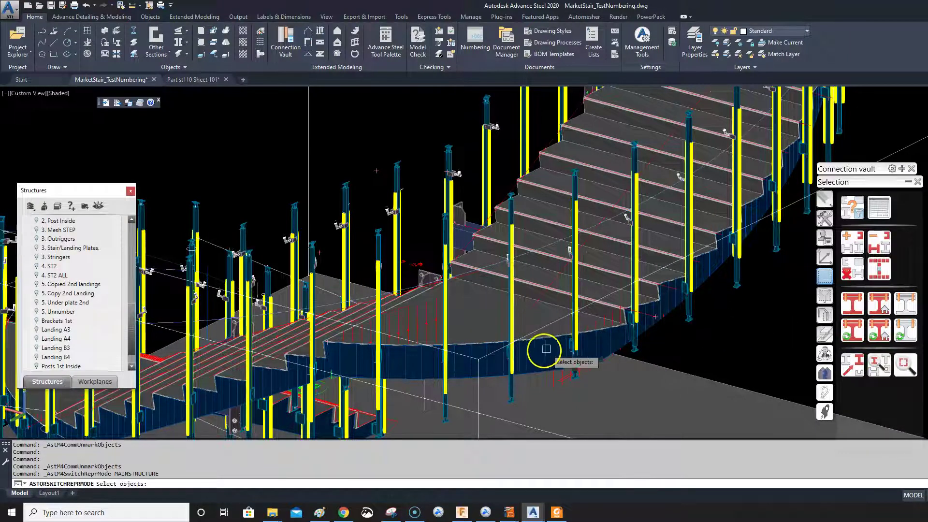
{"action": "scroll", "coordinate": [539, 349], "scroll_direction": "up", "scroll_amount": 3}
{"action": "left_click", "coordinate": [537, 349]}
{"action": "key", "text": "Return"}
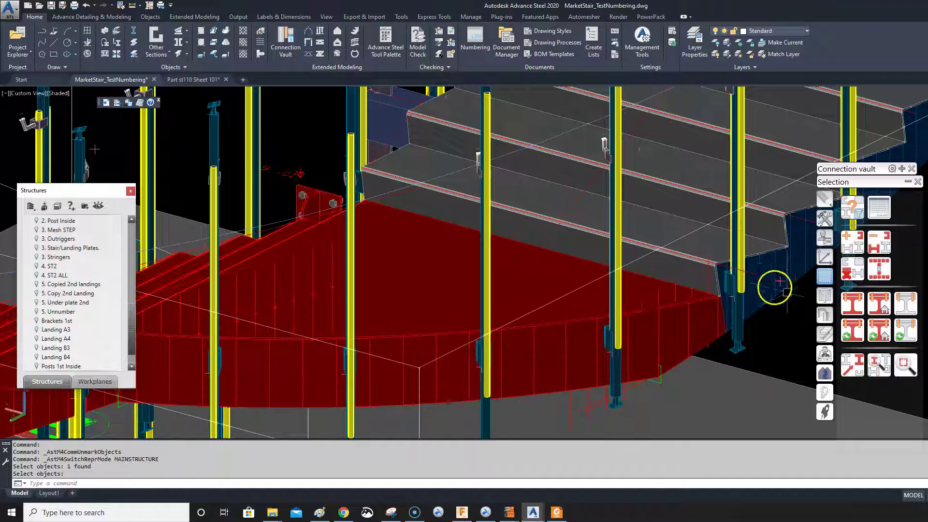
{"action": "left_click", "coordinate": [879, 270]}
- Examine the extent of the selected bottom flight and landing, its joint with the flight above, and the whole stair
{"action": "scroll", "coordinate": [693, 296], "scroll_direction": "down", "scroll_amount": 6}
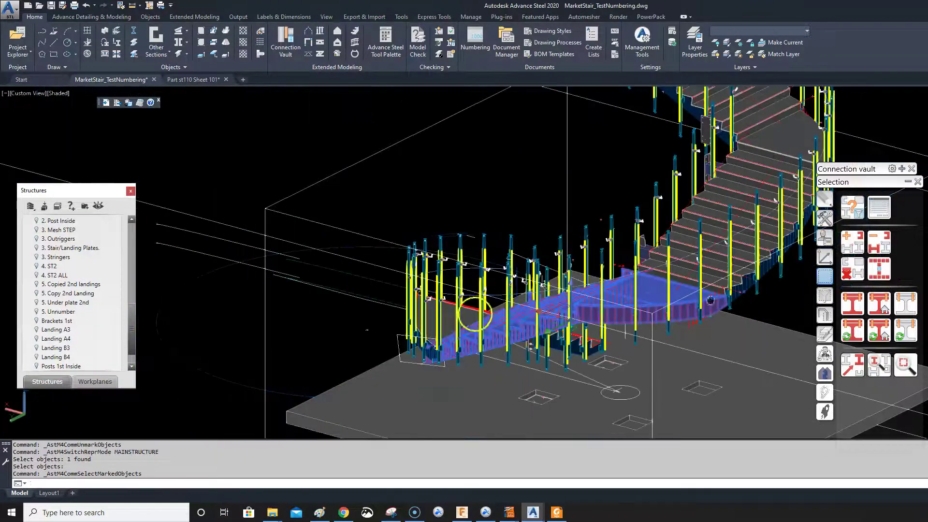
{"action": "middle_click_drag", "start_coordinate": [555, 280], "coordinate": [575, 259], "text": "shift"}
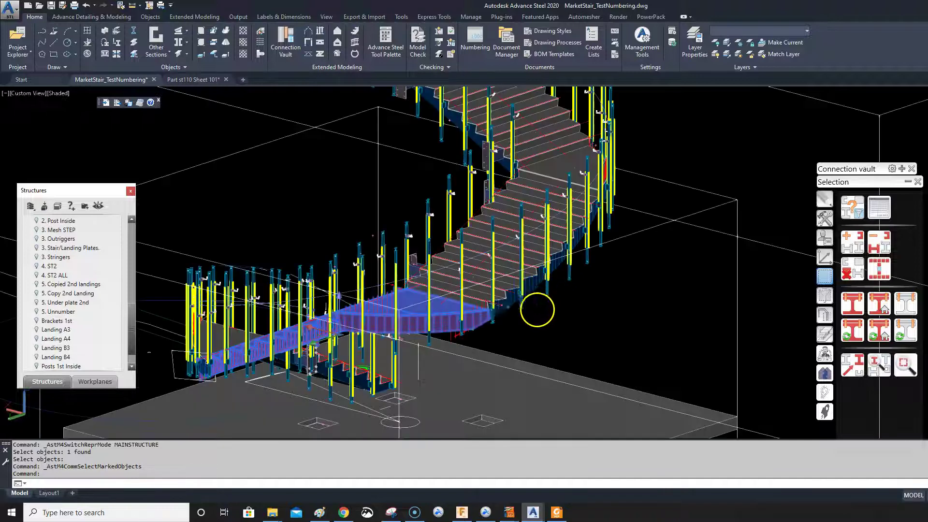
{"action": "scroll", "coordinate": [517, 311], "scroll_direction": "up", "scroll_amount": 10}
{"action": "mouse_move", "coordinate": [520, 275]}
{"action": "middle_mouse_down", "text": "shift"}
{"action": "mouse_move", "coordinate": [458, 283]}
{"action": "mouse_move", "coordinate": [516, 284]}
{"action": "middle_mouse_up", "text": "shift"}
{"action": "scroll", "coordinate": [542, 302], "scroll_direction": "down", "scroll_amount": 6}
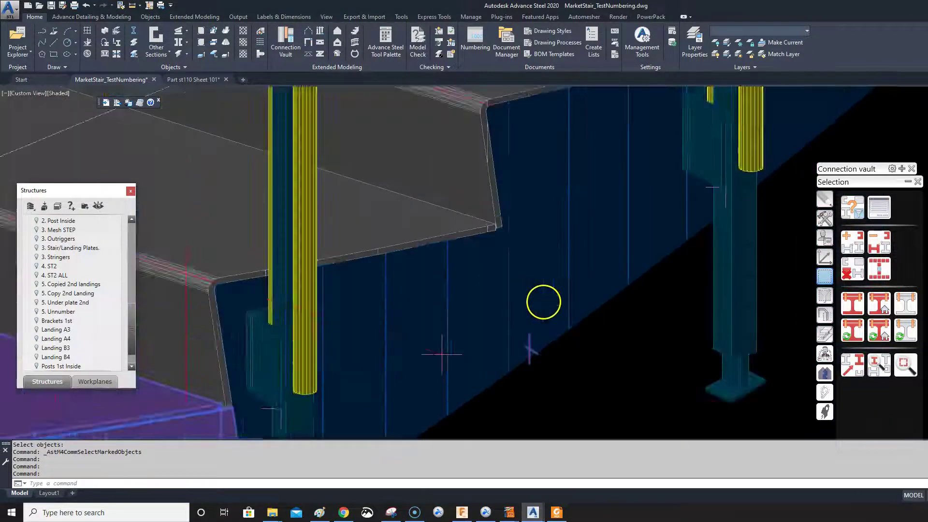
{"action": "scroll", "coordinate": [545, 299], "scroll_direction": "down", "scroll_amount": 10}
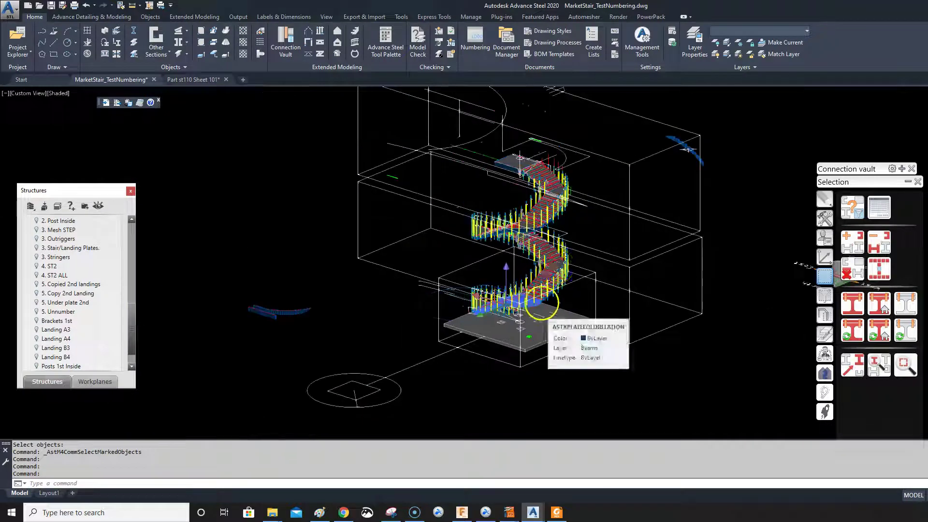
{"action": "scroll", "coordinate": [563, 244], "scroll_direction": "up", "scroll_amount": 6}
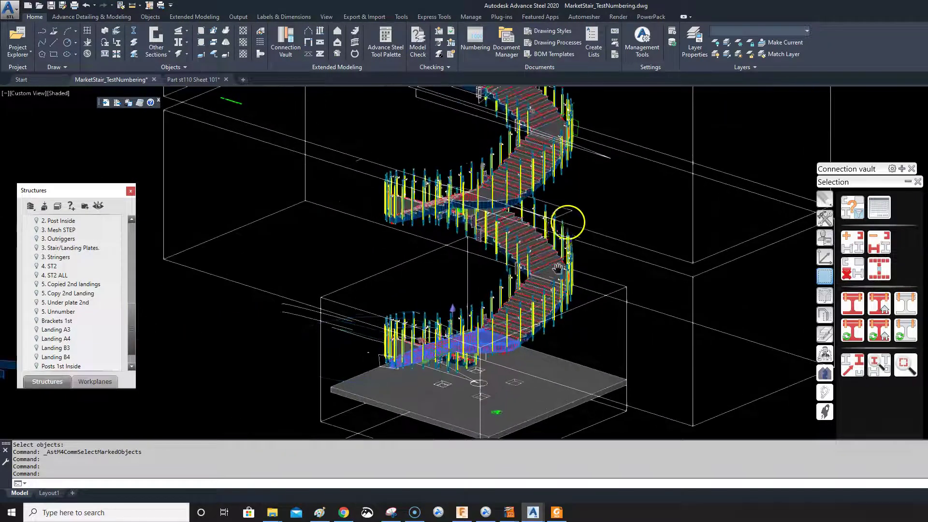
{"action": "scroll", "coordinate": [557, 244], "scroll_direction": "up", "scroll_amount": 8}
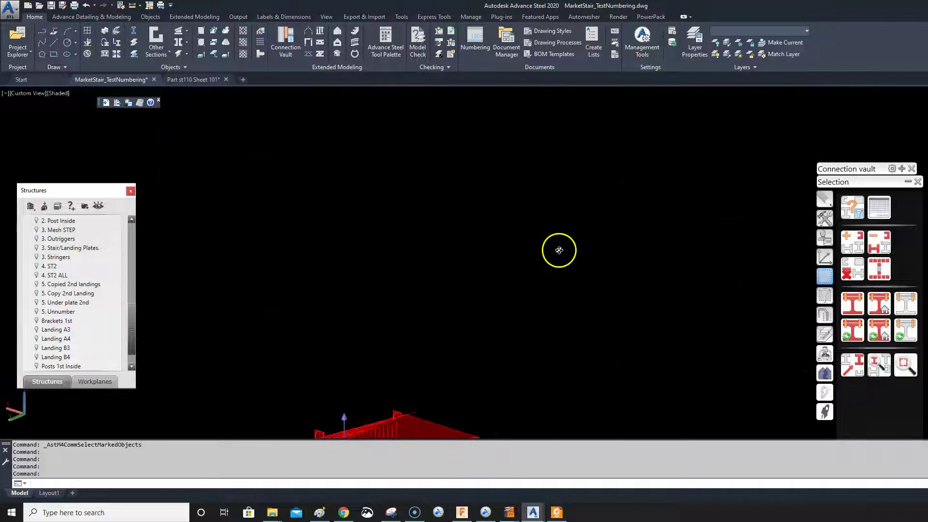
- Examine the joint between the bottom landing's curved stringer and the next flight's outer stringer, plus the flights above
{"action": "mouse_move", "coordinate": [560, 251]}
{"action": "middle_mouse_down", "text": "shift"}
{"action": "mouse_move", "coordinate": [559, 174]}
{"action": "mouse_move", "coordinate": [474, 205]}
{"action": "mouse_move", "coordinate": [452, 252]}
{"action": "mouse_move", "coordinate": [555, 269]}
{"action": "mouse_move", "coordinate": [586, 311]}
{"action": "mouse_move", "coordinate": [561, 247]}
{"action": "mouse_move", "coordinate": [573, 234]}
{"action": "mouse_move", "coordinate": [574, 254]}
{"action": "middle_mouse_up", "text": "shift"}
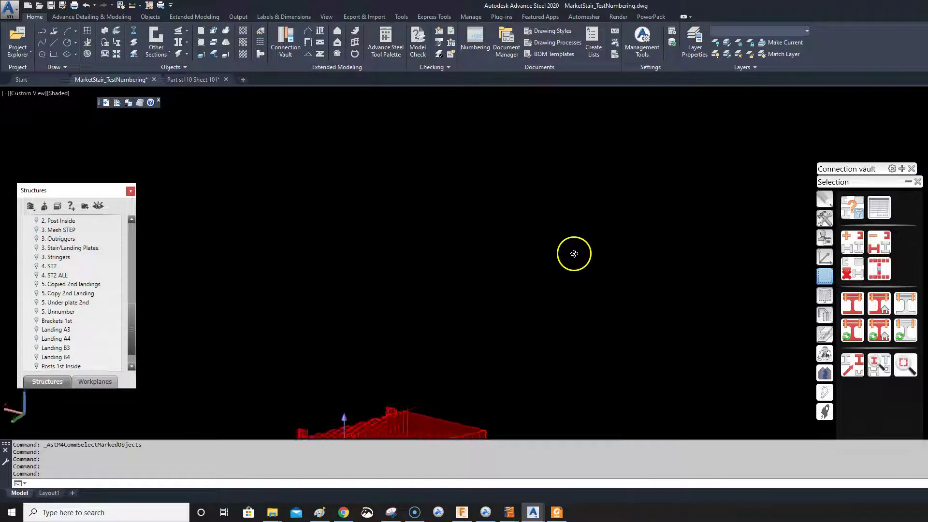
{"action": "middle_click_drag", "start_coordinate": [525, 370], "coordinate": [503, 352], "text": "shift"}
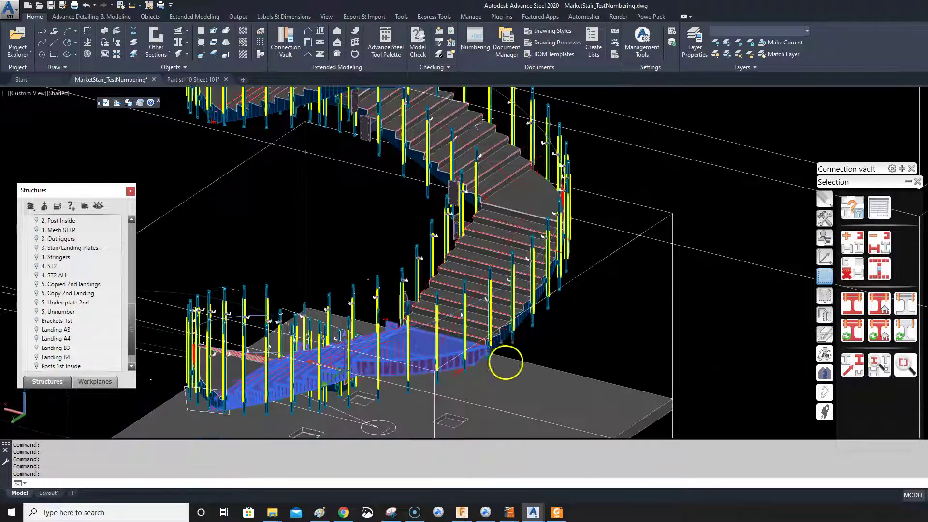
{"action": "scroll", "coordinate": [497, 341], "scroll_direction": "up", "scroll_amount": 2}
{"action": "scroll", "coordinate": [502, 344], "scroll_direction": "up", "scroll_amount": 3}
{"action": "scroll", "coordinate": [532, 352], "scroll_direction": "up", "scroll_amount": 3}
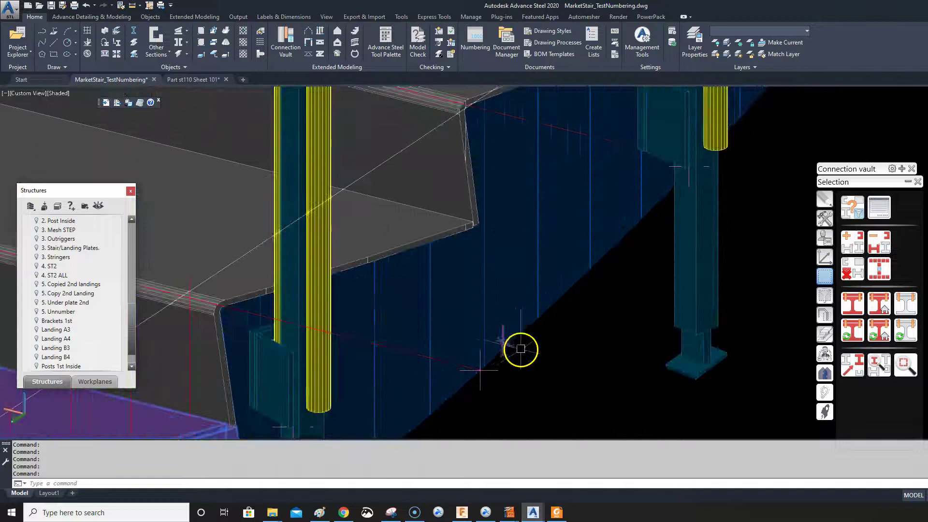
{"action": "scroll", "coordinate": [540, 355], "scroll_direction": "down", "scroll_amount": 3}
{"action": "middle_click_drag", "start_coordinate": [549, 306], "coordinate": [554, 285]}
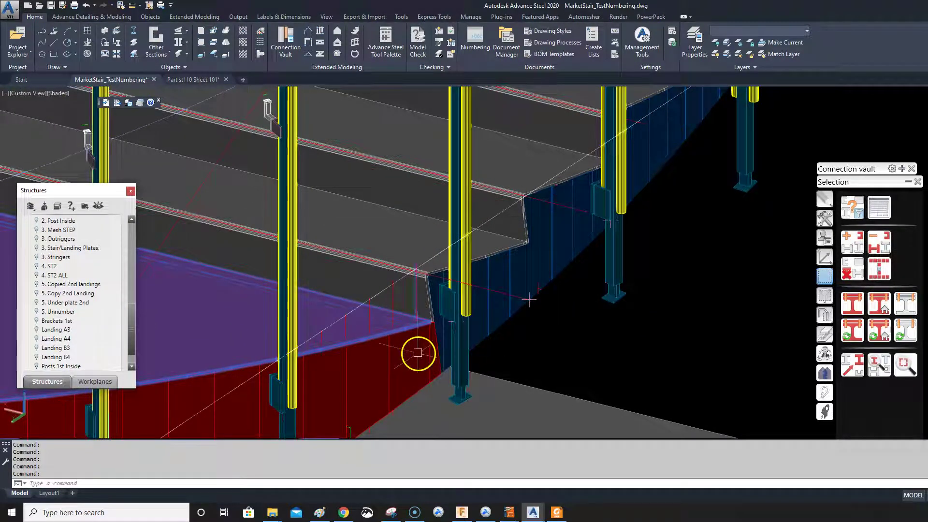
{"action": "scroll", "coordinate": [539, 286], "scroll_direction": "up", "scroll_amount": 3}
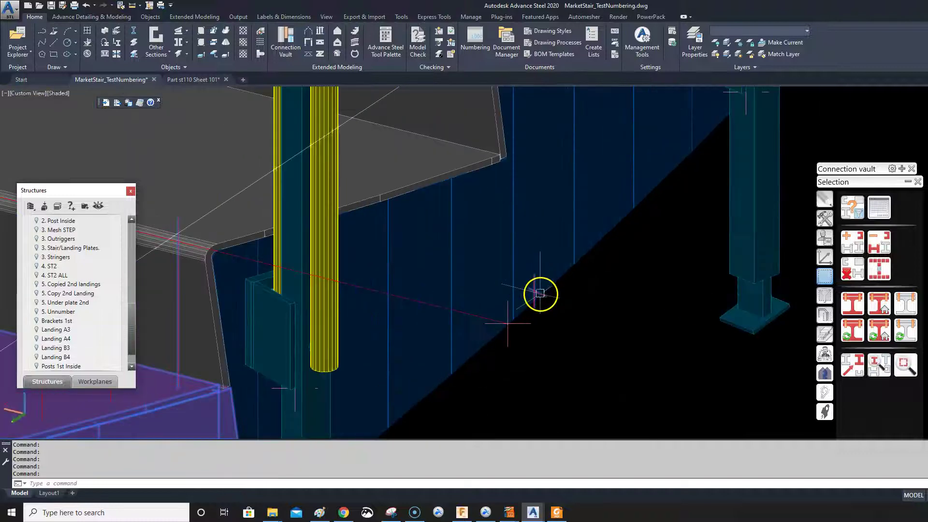
{"action": "scroll", "coordinate": [546, 314], "scroll_direction": "down", "scroll_amount": 5}
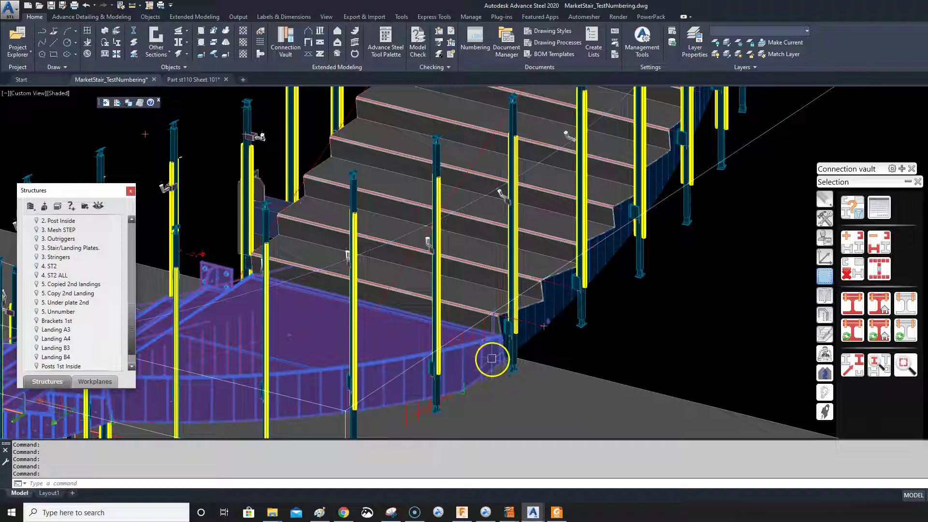
{"action": "scroll", "coordinate": [517, 357], "scroll_direction": "down", "scroll_amount": 4}
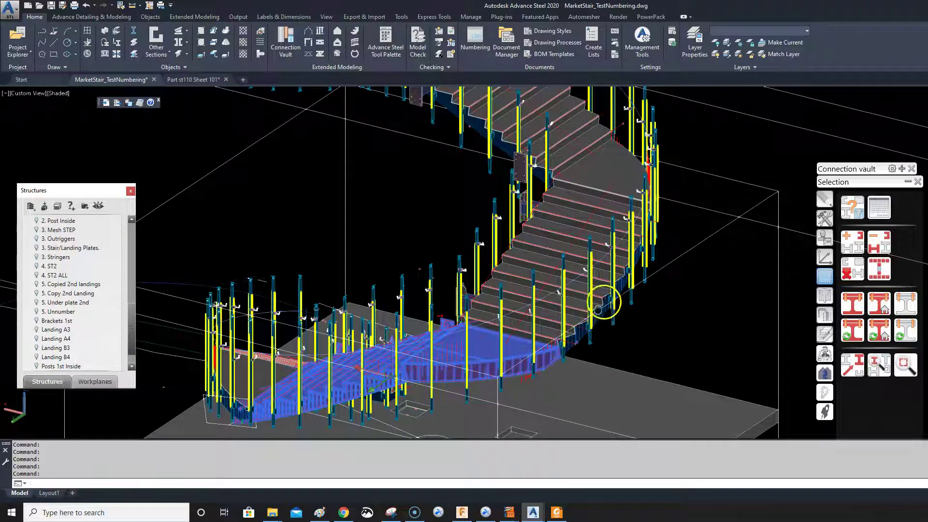
{"action": "middle_click_drag", "start_coordinate": [604, 300], "coordinate": [605, 307], "text": "shift"}
{"action": "mouse_move", "coordinate": [608, 289]}
{"action": "middle_mouse_down", "text": "shift"}
{"action": "mouse_move", "coordinate": [642, 265]}
{"action": "mouse_move", "coordinate": [652, 207]}
{"action": "mouse_move", "coordinate": [646, 303]}
{"action": "mouse_move", "coordinate": [638, 317]}
{"action": "mouse_move", "coordinate": [623, 317]}
{"action": "middle_mouse_up", "text": "shift"}
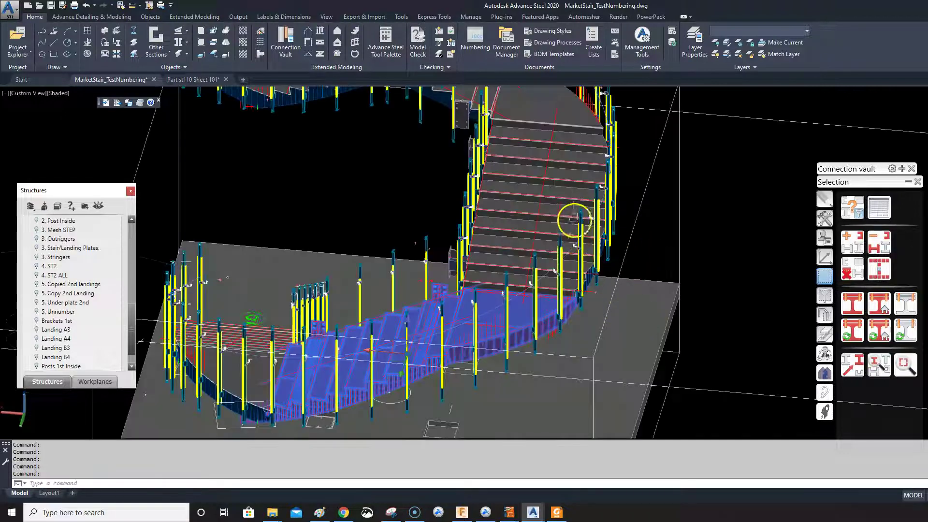
{"action": "middle_click_drag", "start_coordinate": [586, 211], "coordinate": [586, 310]}
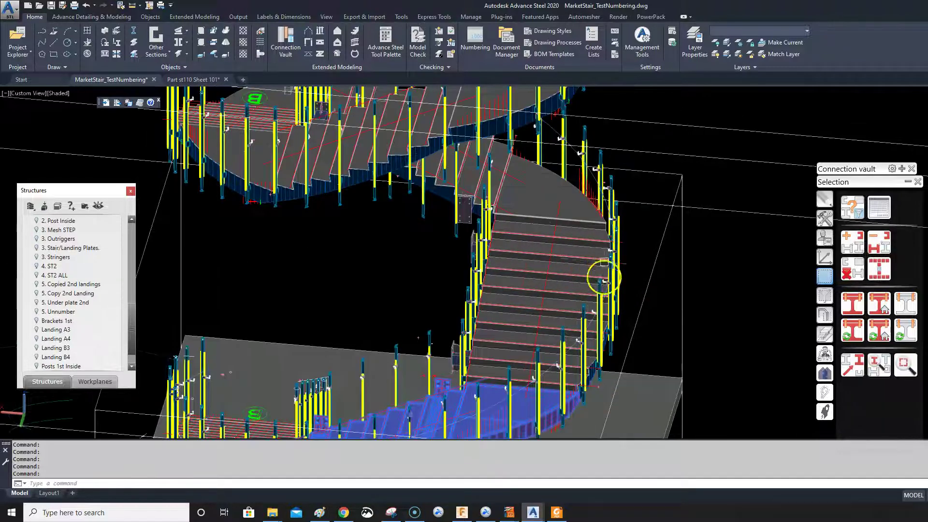
- Clear the selection and marks, and mark the objects connected to the stringer of the matching flight one level up
{"action": "key", "text": "Escape"}
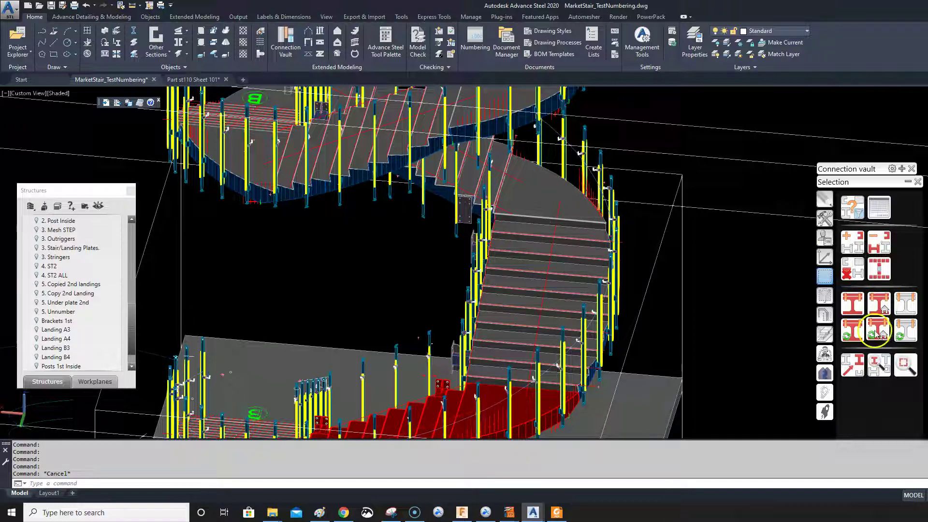
{"action": "scroll", "coordinate": [393, 164], "scroll_direction": "up", "scroll_amount": 10}
{"action": "left_click", "coordinate": [446, 198]}
{"action": "key", "text": "Return"}
{"action": "scroll", "coordinate": [443, 198], "scroll_direction": "down", "scroll_amount": 10}
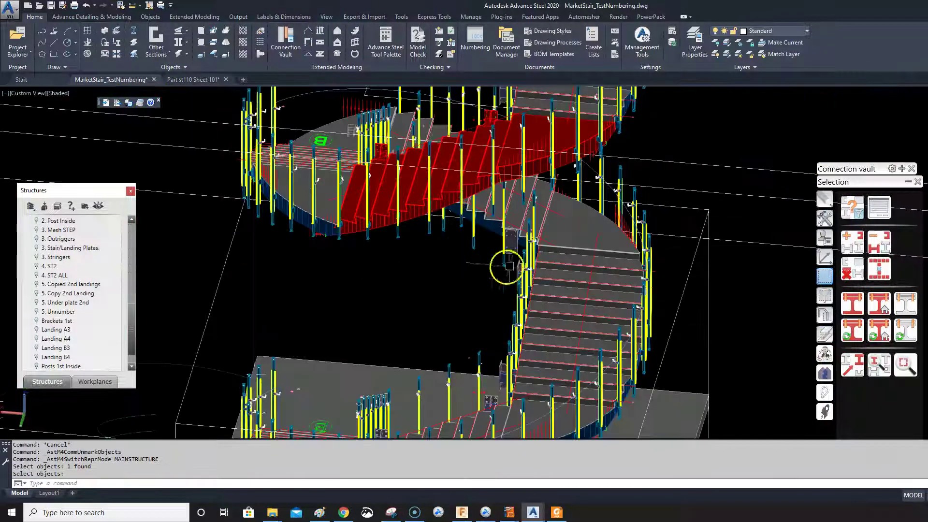
{"action": "scroll", "coordinate": [733, 314], "scroll_direction": "down", "scroll_amount": 3}
{"action": "middle_click_drag", "start_coordinate": [733, 309], "coordinate": [728, 212]}
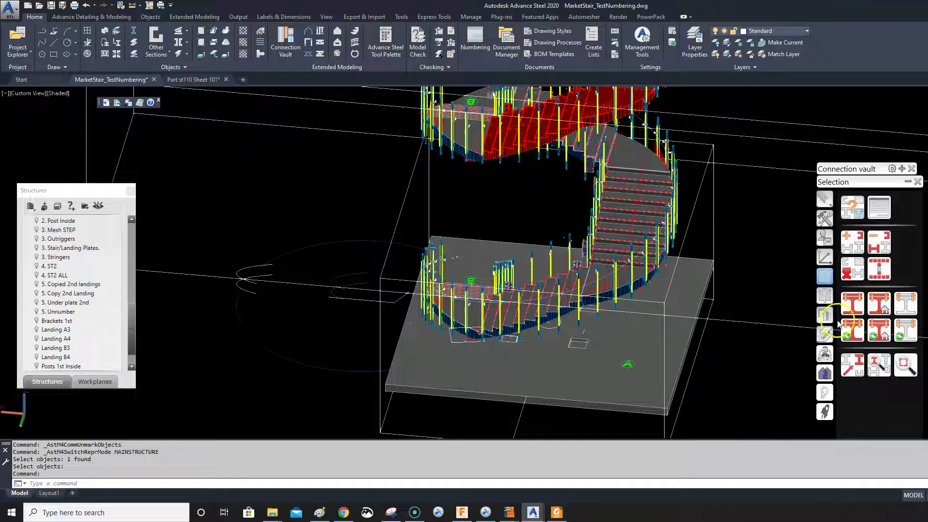
- Clear the marks, mark the objects connected to the lowest landing's curved stringer, then select and erase the marked flight and landing
{"action": "key", "text": "Return"}
{"action": "scroll", "coordinate": [611, 291], "scroll_direction": "up", "scroll_amount": 4}
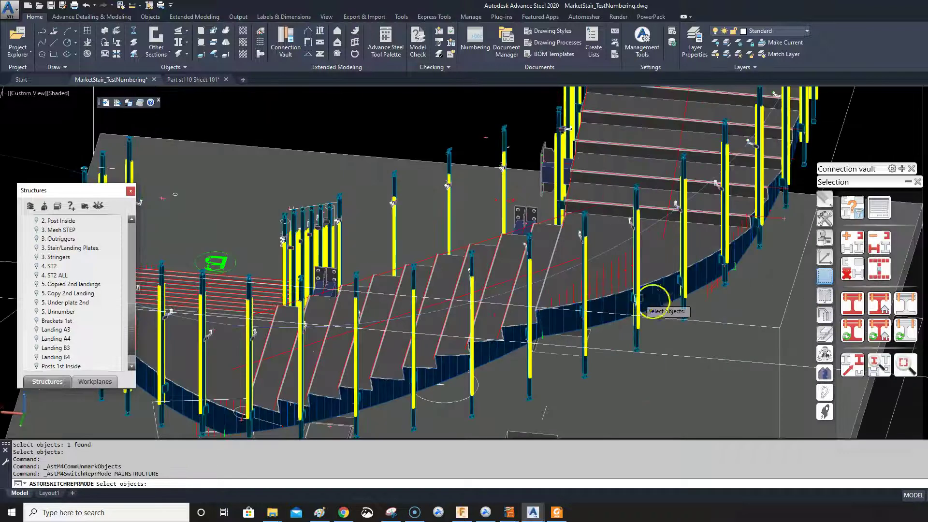
{"action": "key", "text": "Return"}
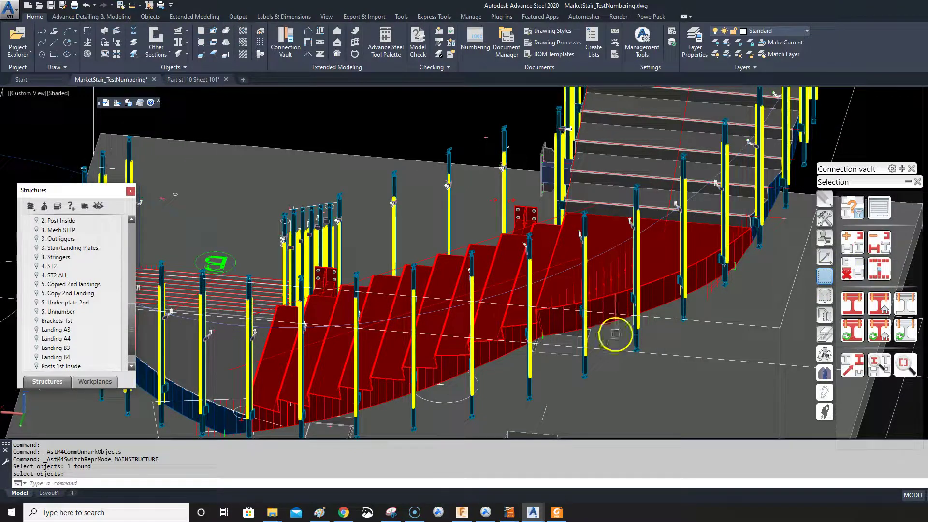
{"action": "left_click", "coordinate": [878, 271]}
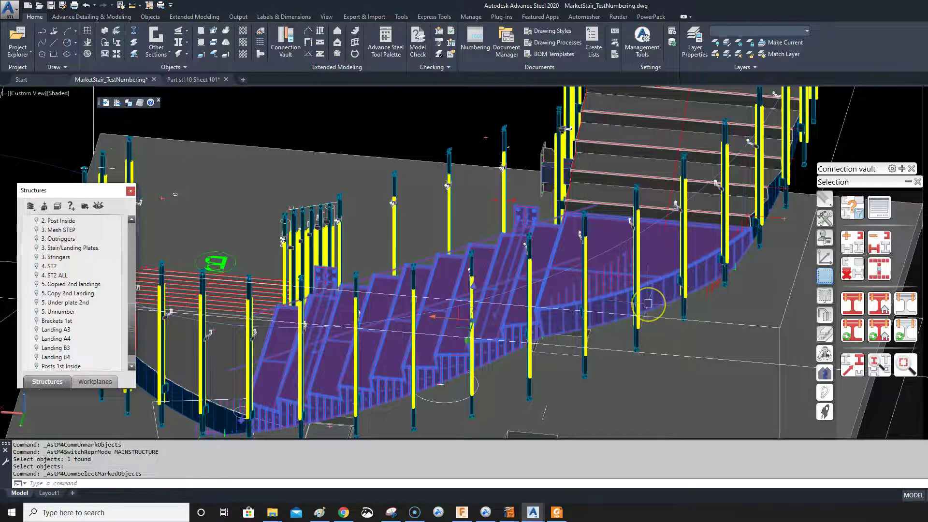
{"action": "key", "text": "Delete"}
{"action": "scroll", "coordinate": [638, 305], "scroll_direction": "up", "scroll_amount": 2}
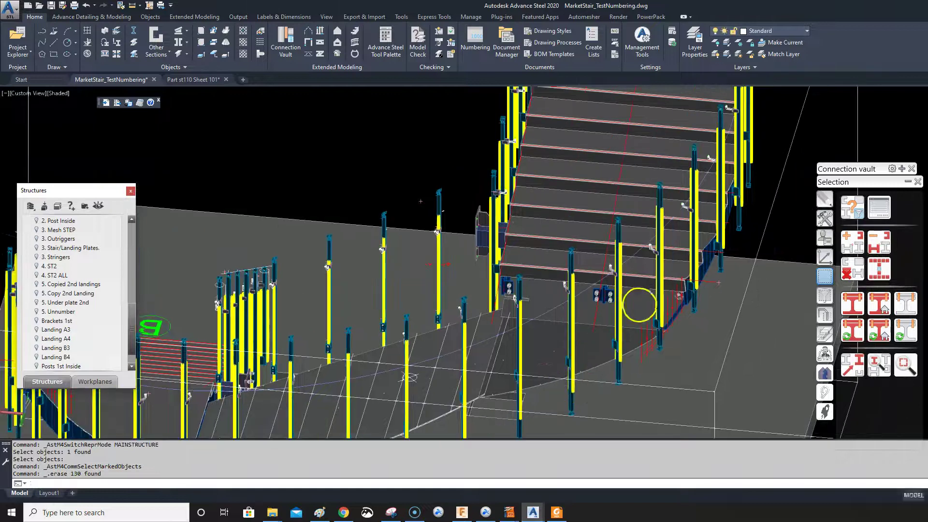
- Mark and select the objects connected to the outer stringer of the lowest remaining flight, check their extent, and clear the selection
{"action": "scroll", "coordinate": [623, 297], "scroll_direction": "up", "scroll_amount": 5}
{"action": "left_click", "coordinate": [826, 302]}
{"action": "left_click", "coordinate": [733, 257]}
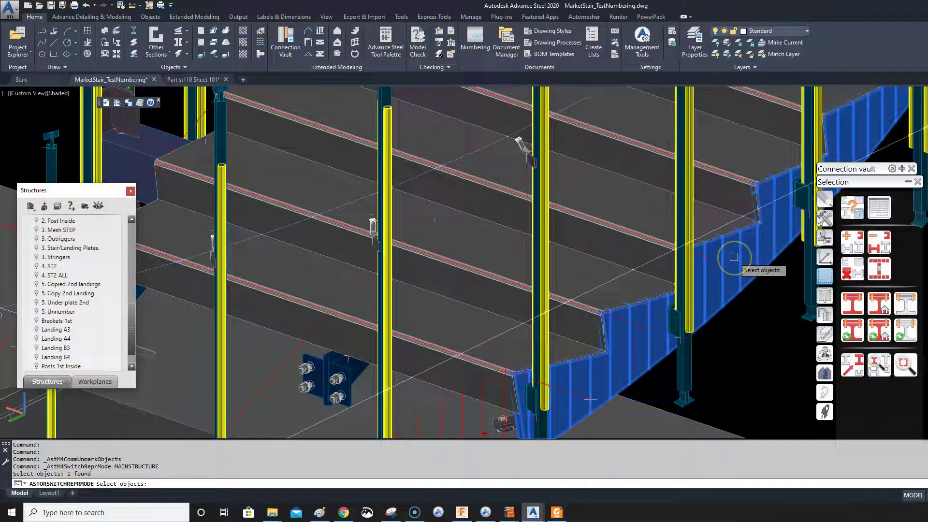
{"action": "key", "text": "Return"}
{"action": "scroll", "coordinate": [734, 256], "scroll_direction": "down", "scroll_amount": 5}
{"action": "middle_click_drag", "start_coordinate": [735, 266], "coordinate": [610, 334]}
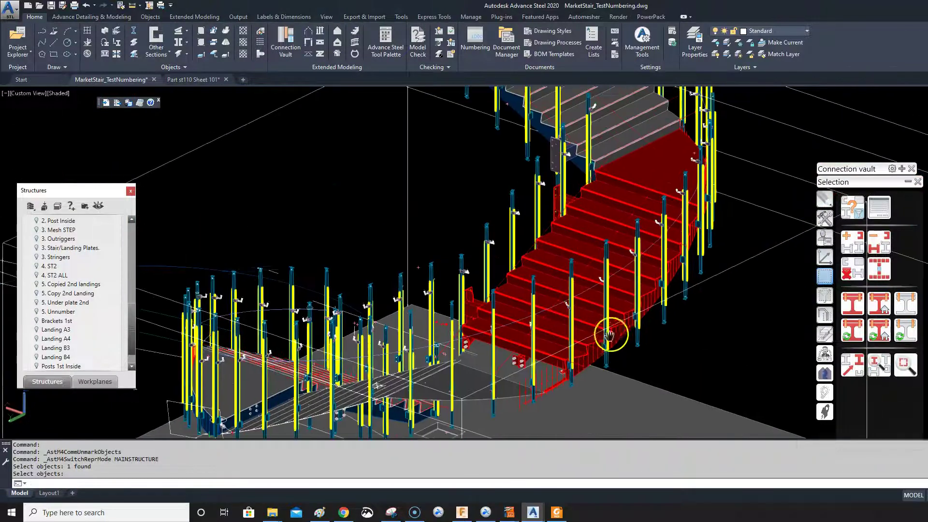
{"action": "left_click", "coordinate": [877, 271]}
{"action": "scroll", "coordinate": [631, 270], "scroll_direction": "down", "scroll_amount": 5}
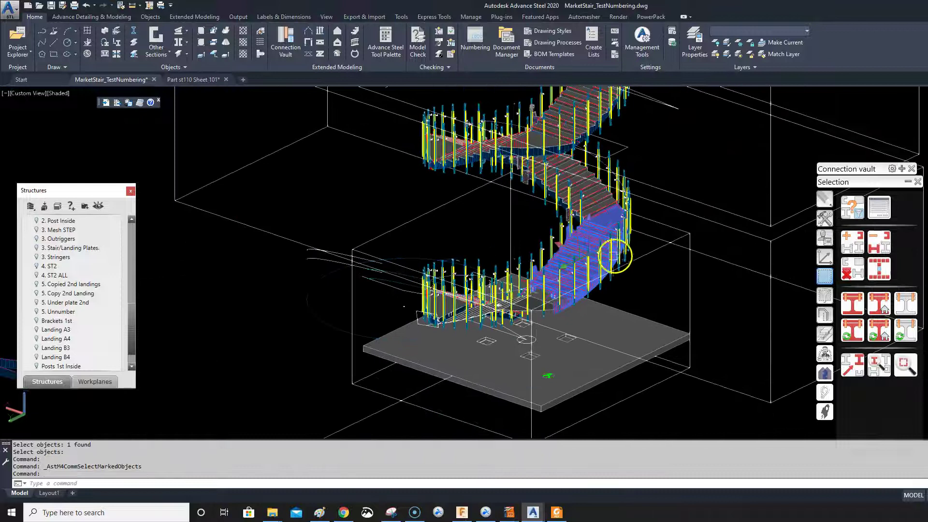
{"action": "key", "text": "Escape"}
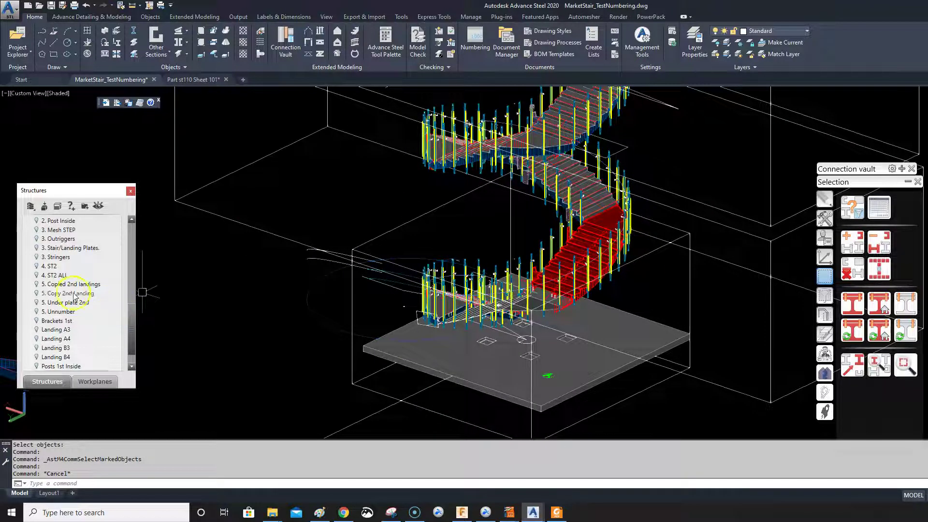
- Select the elements of the "5. Copied 2nd landings" group, number their single parts from 101 and assemblies from 1, and close the results
{"action": "right_click", "coordinate": [72, 287]}
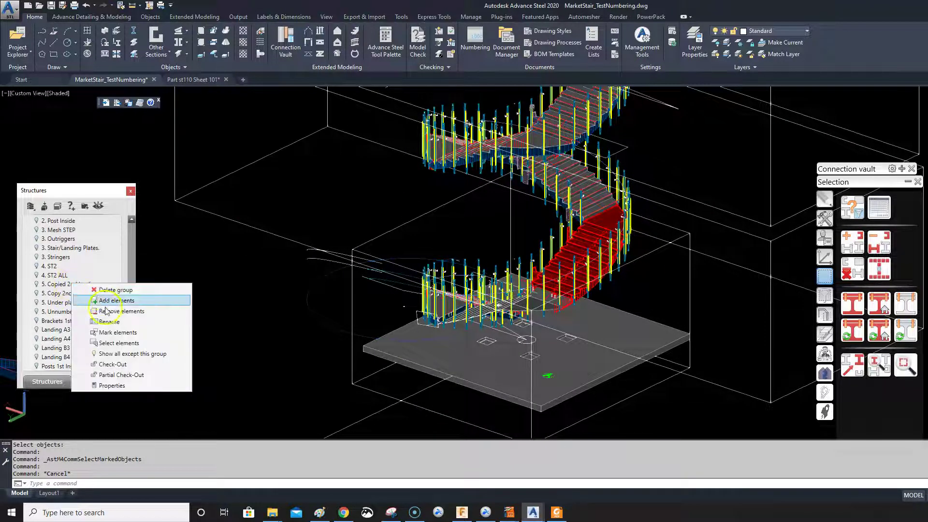
{"action": "left_click", "coordinate": [109, 343]}
{"action": "middle_click_drag", "start_coordinate": [726, 275], "coordinate": [704, 296]}
{"action": "scroll", "coordinate": [679, 296], "scroll_direction": "down", "scroll_amount": 2}
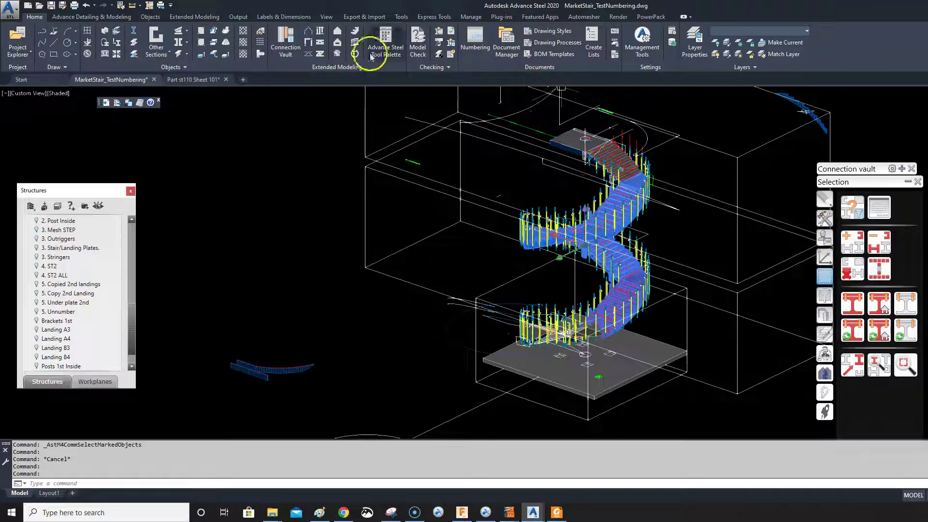
{"action": "left_click", "coordinate": [474, 40]}
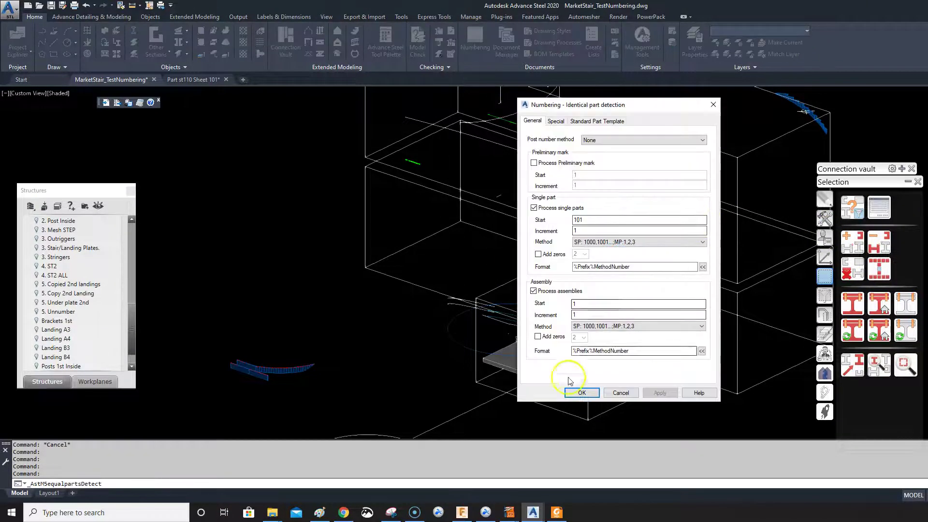
{"action": "left_click", "coordinate": [580, 392]}
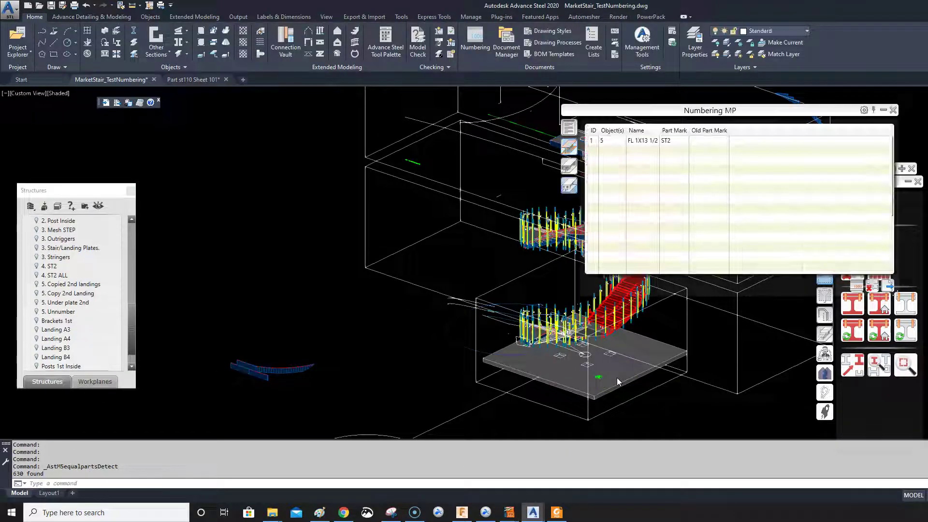
{"action": "left_click", "coordinate": [893, 109]}
{"action": "middle_click_drag", "start_coordinate": [729, 186], "coordinate": [631, 166]}
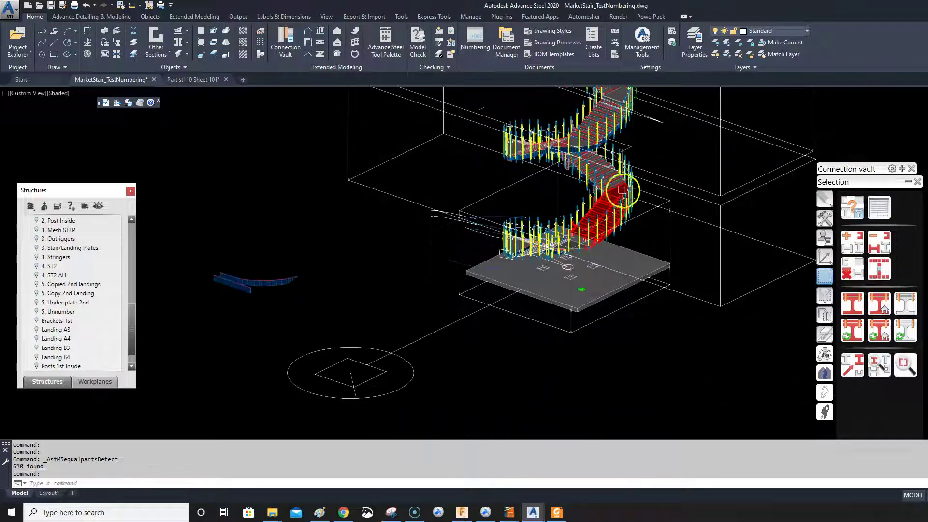
- Clear the marks and examine the remaining stair flights and an outer stringer from several directions
{"action": "left_click", "coordinate": [846, 268]}
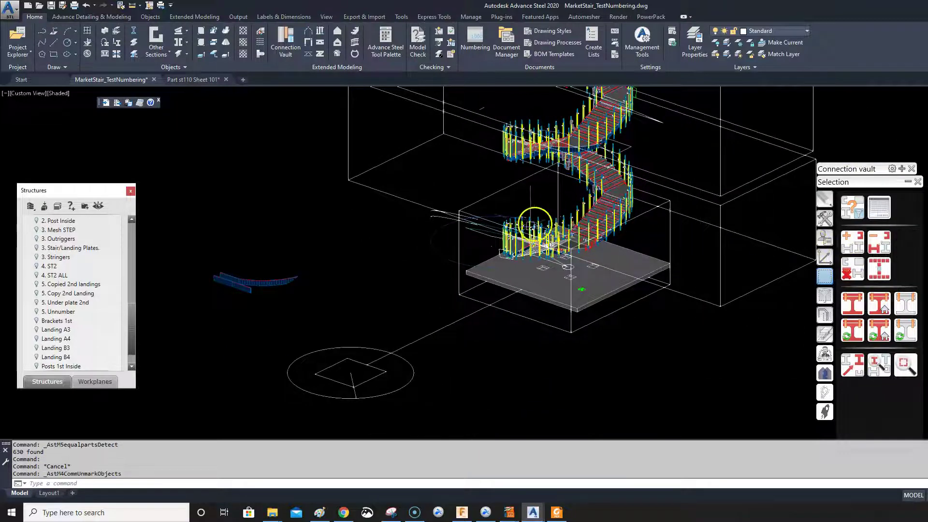
{"action": "scroll", "coordinate": [567, 253], "scroll_direction": "up", "scroll_amount": 2}
{"action": "middle_click_drag", "start_coordinate": [568, 253], "coordinate": [646, 159], "text": "shift"}
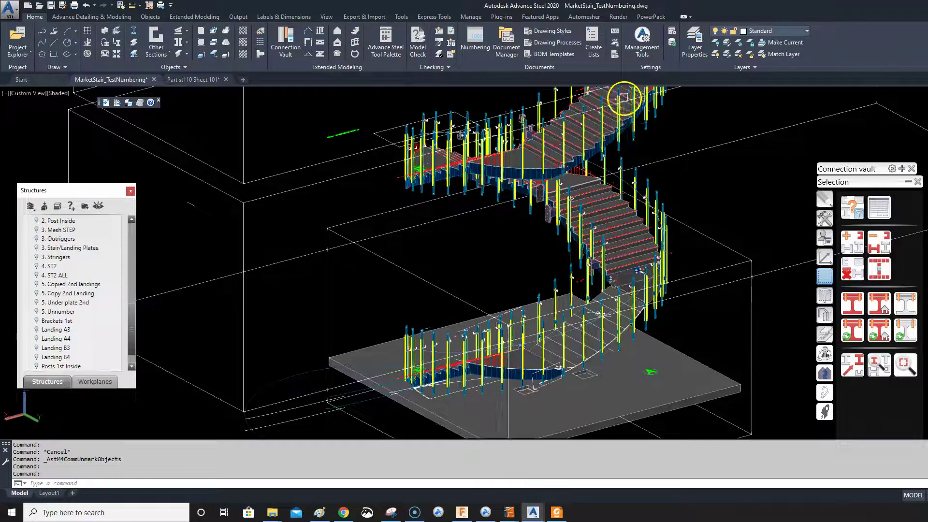
{"action": "scroll", "coordinate": [655, 157], "scroll_direction": "up", "scroll_amount": 3}
{"action": "key", "text": "Escape"}
{"action": "scroll", "coordinate": [639, 174], "scroll_direction": "up", "scroll_amount": 5}
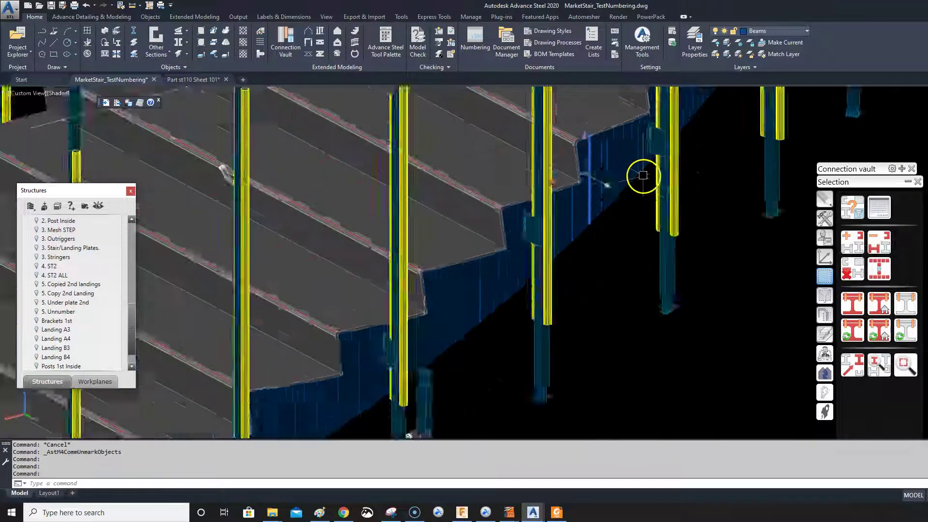
{"action": "scroll", "coordinate": [626, 194], "scroll_direction": "down", "scroll_amount": 5}
{"action": "middle_click_drag", "start_coordinate": [628, 201], "coordinate": [472, 231], "text": "shift"}
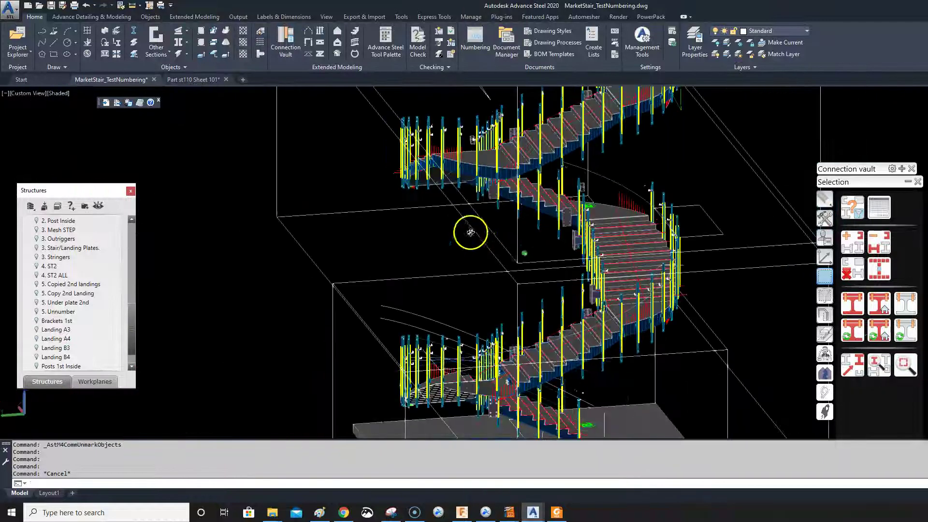
- Mark the objects connected to the outer stringer of the flight above the erased one, and select the marked objects
{"action": "middle_click_drag", "start_coordinate": [553, 319], "coordinate": [592, 265], "text": "shift"}
{"action": "scroll", "coordinate": [596, 264], "scroll_direction": "up", "scroll_amount": 4}
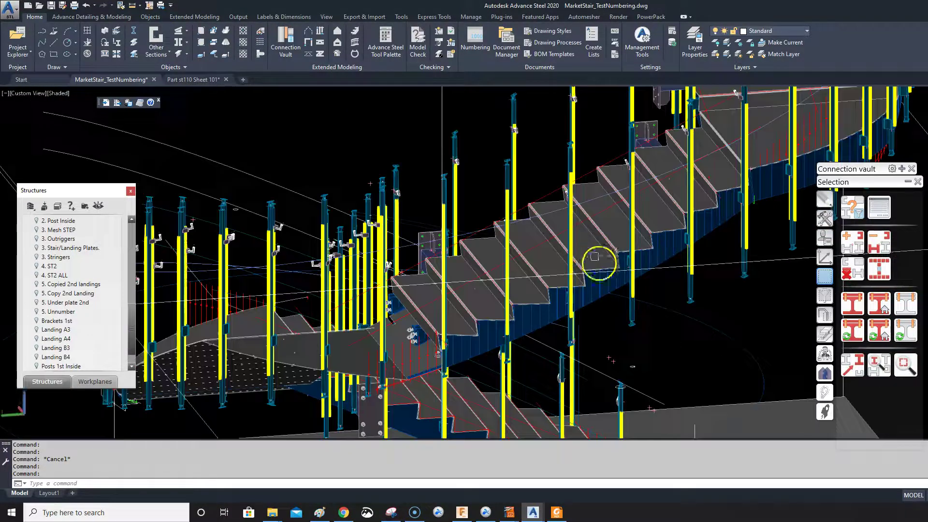
{"action": "scroll", "coordinate": [599, 283], "scroll_direction": "down", "scroll_amount": 2}
{"action": "left_click", "coordinate": [585, 275]}
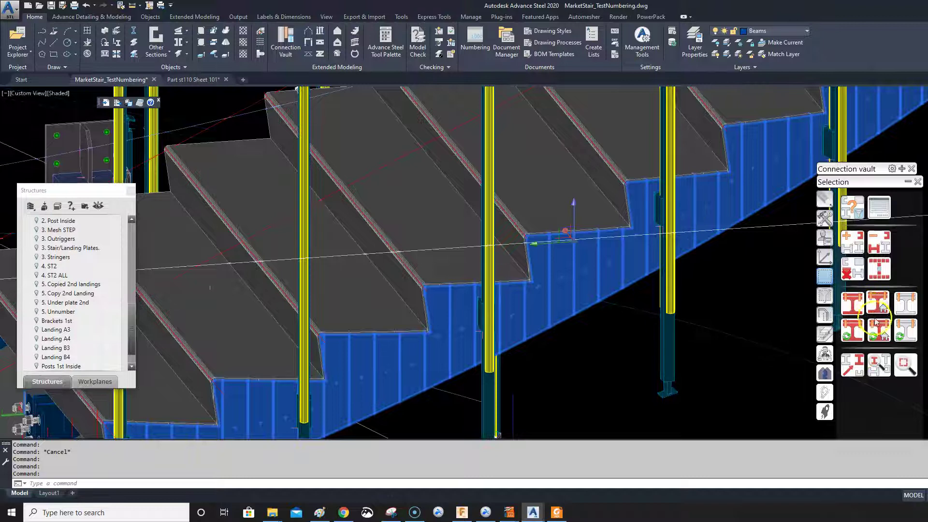
{"action": "left_click", "coordinate": [878, 267]}
{"action": "scroll", "coordinate": [683, 234], "scroll_direction": "down", "scroll_amount": 5}
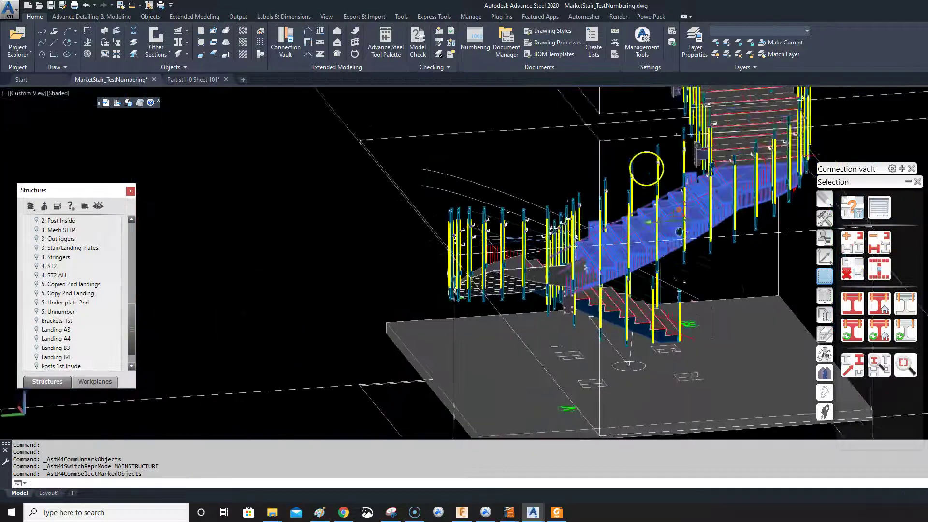
{"action": "middle_click_drag", "start_coordinate": [641, 187], "coordinate": [711, 209], "text": "shift"}
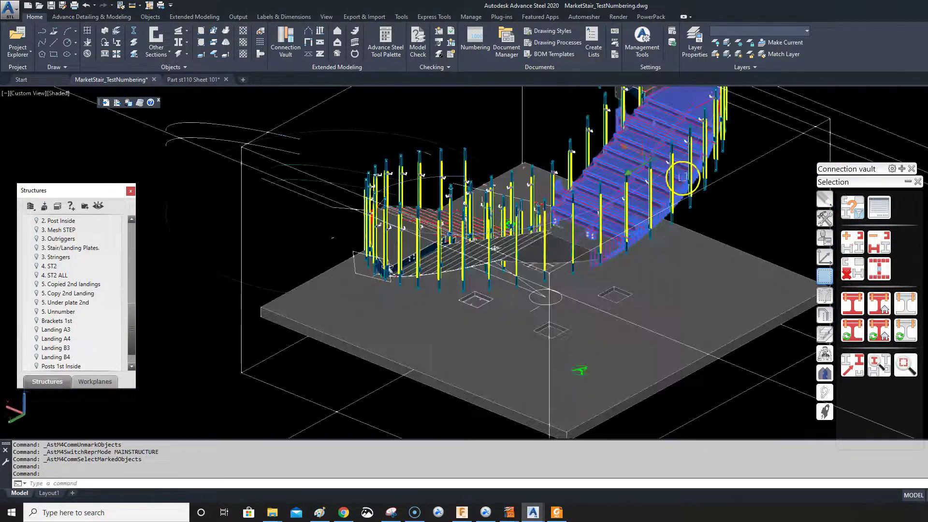
- Polar-array the selected flight without additional connections, using 2 items, -90° between items and a Z increment of -5' 6", and accept the preview
{"action": "left_click", "coordinate": [825, 218]}
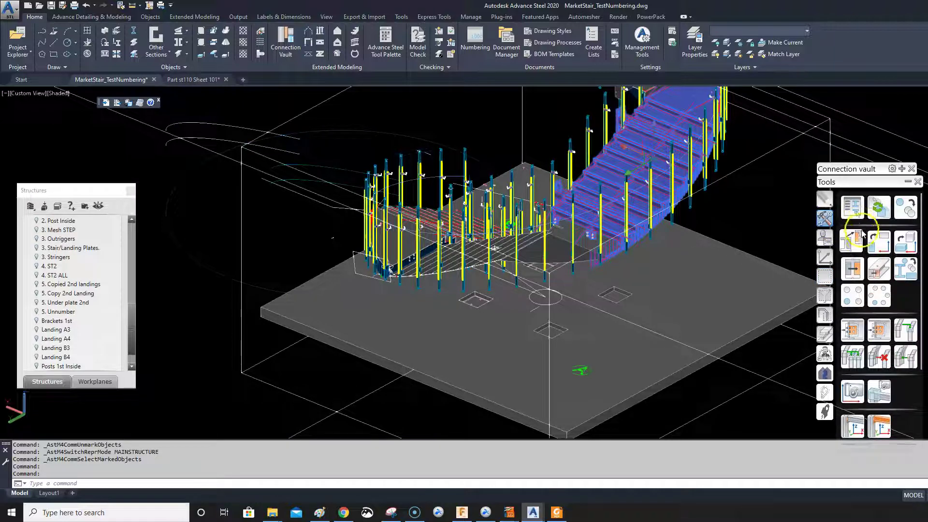
{"action": "left_click", "coordinate": [906, 207]}
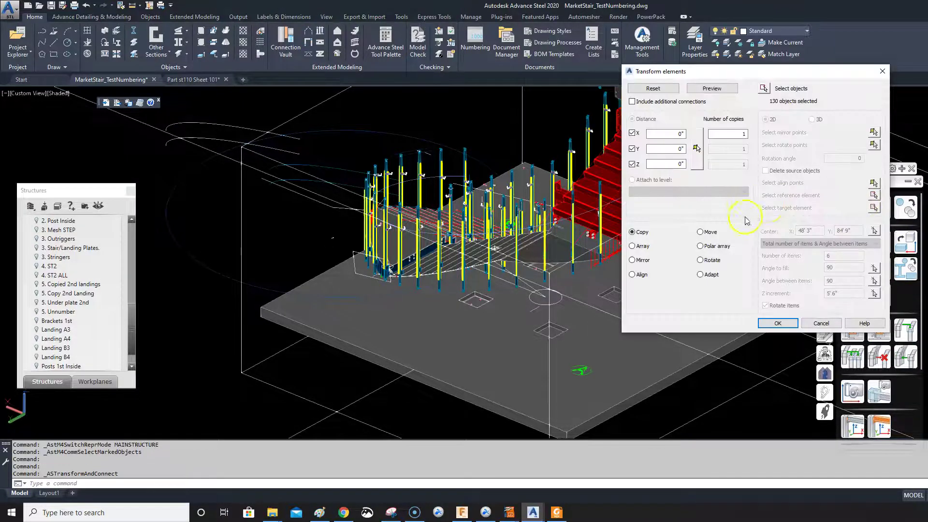
{"action": "left_click", "coordinate": [700, 246]}
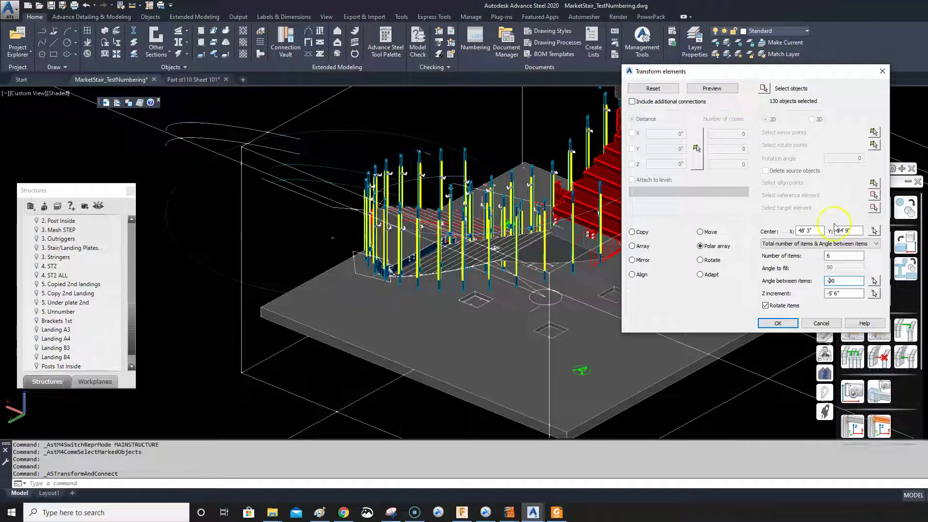
{"action": "left_click", "coordinate": [730, 88]}
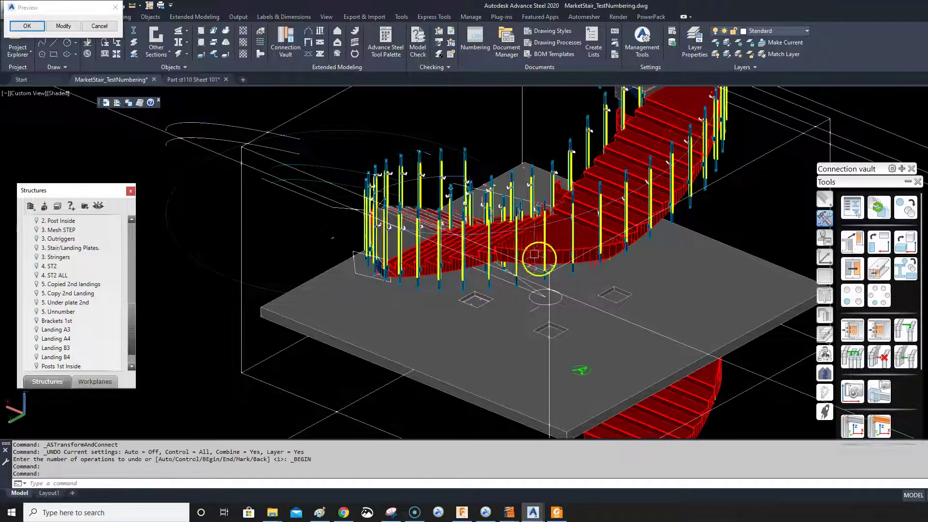
{"action": "left_click", "coordinate": [60, 27]}
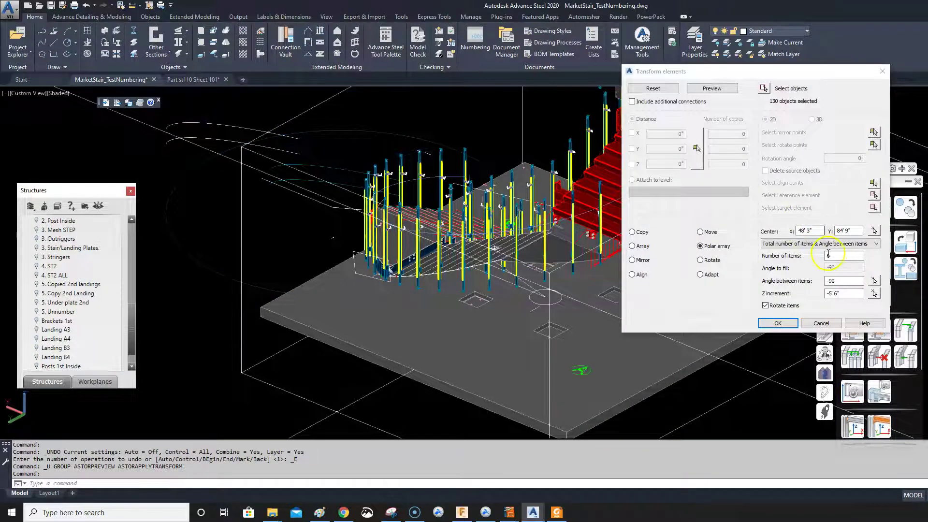
{"action": "left_click_drag", "start_coordinate": [833, 256], "coordinate": [826, 260]}
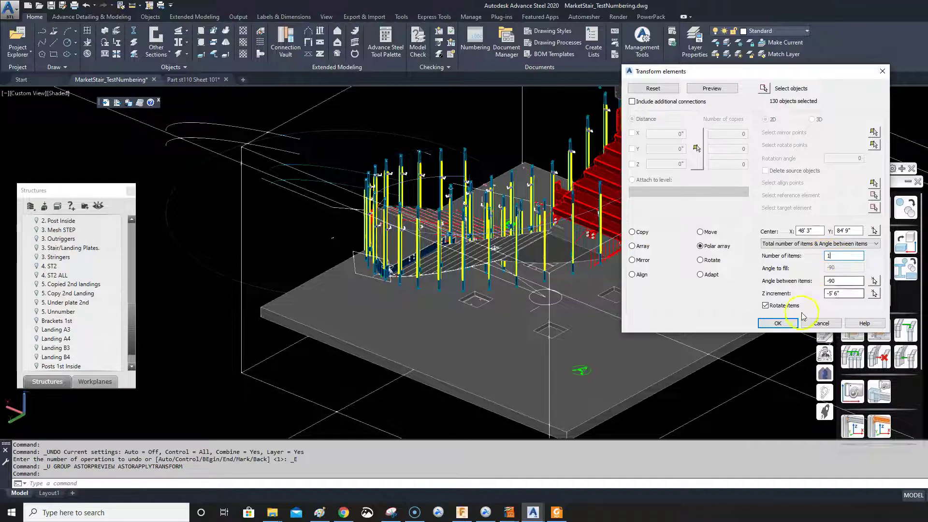
{"action": "left_click", "coordinate": [712, 89]}
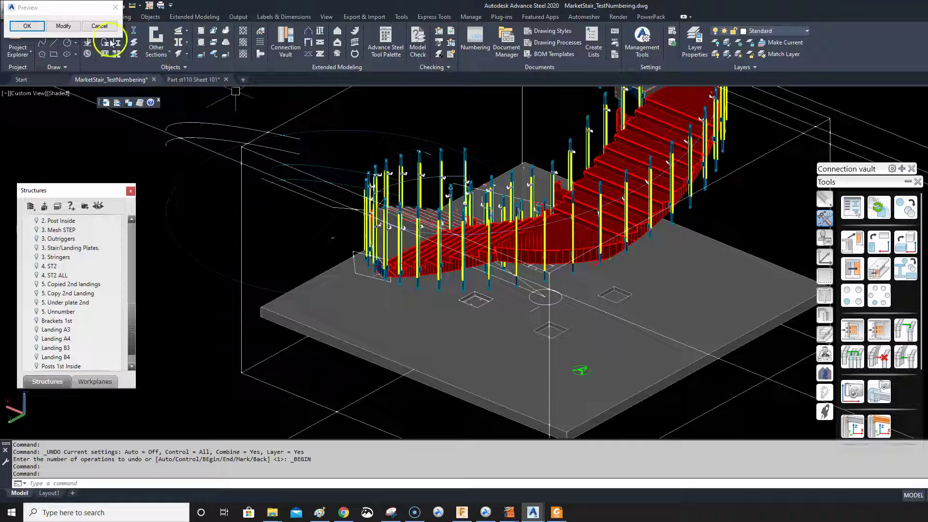
{"action": "left_click", "coordinate": [27, 26]}
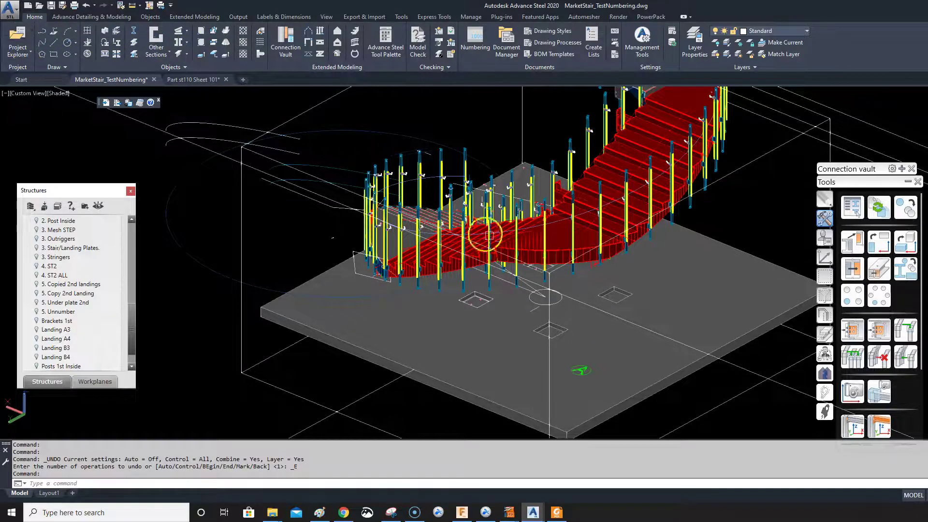
- Select the marked flight objects and add them to the "5. Copied 2nd landings" group
{"action": "left_click", "coordinate": [827, 275]}
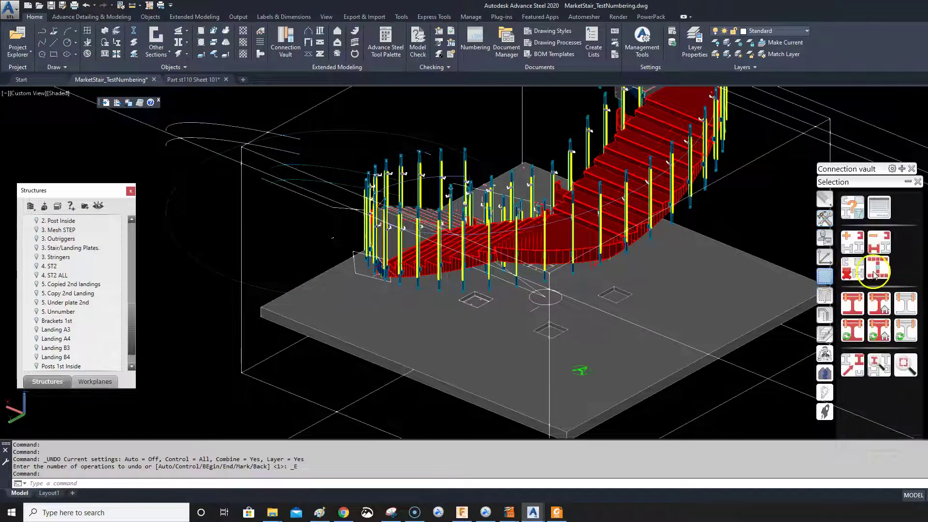
{"action": "left_click", "coordinate": [875, 274]}
{"action": "right_click", "coordinate": [87, 287]}
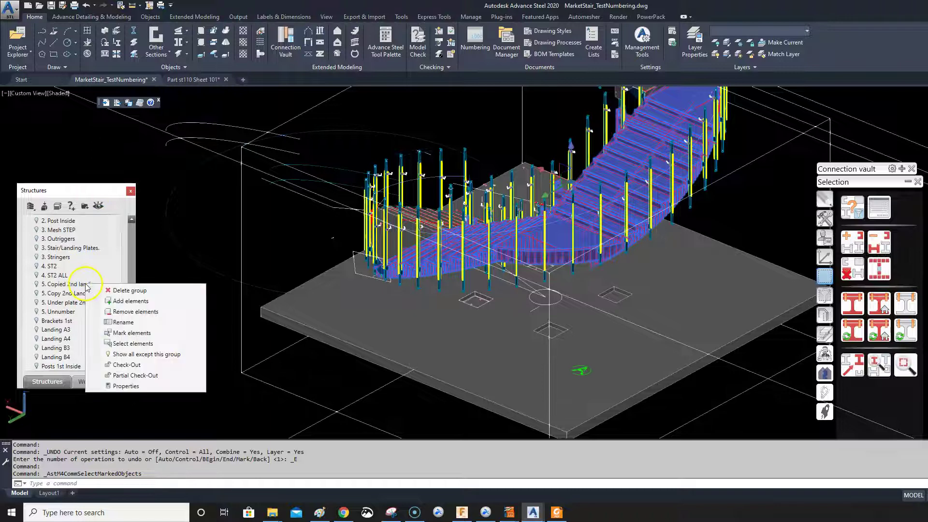
{"action": "left_click", "coordinate": [123, 302]}
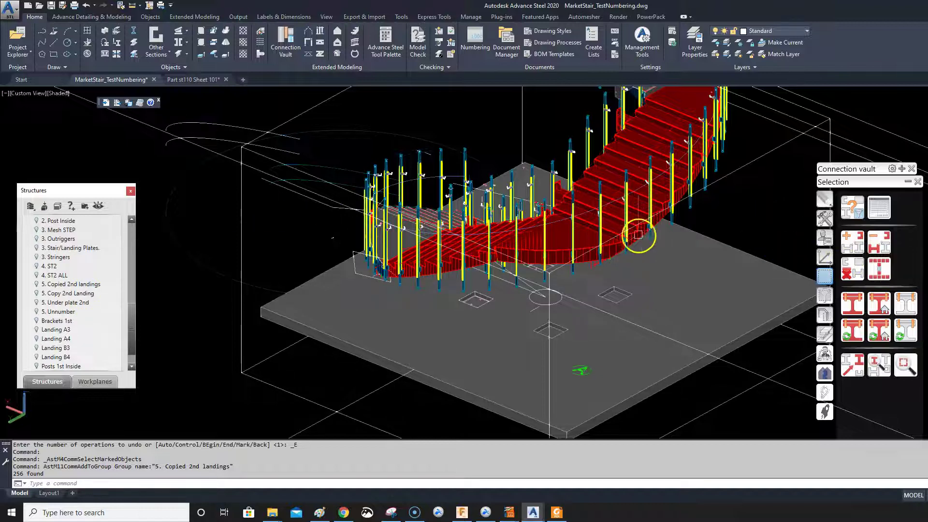
- Number the marked flights' single parts from 101 and assemblies from 1, and mark the listed assembly in the model
{"action": "left_click", "coordinate": [586, 240]}
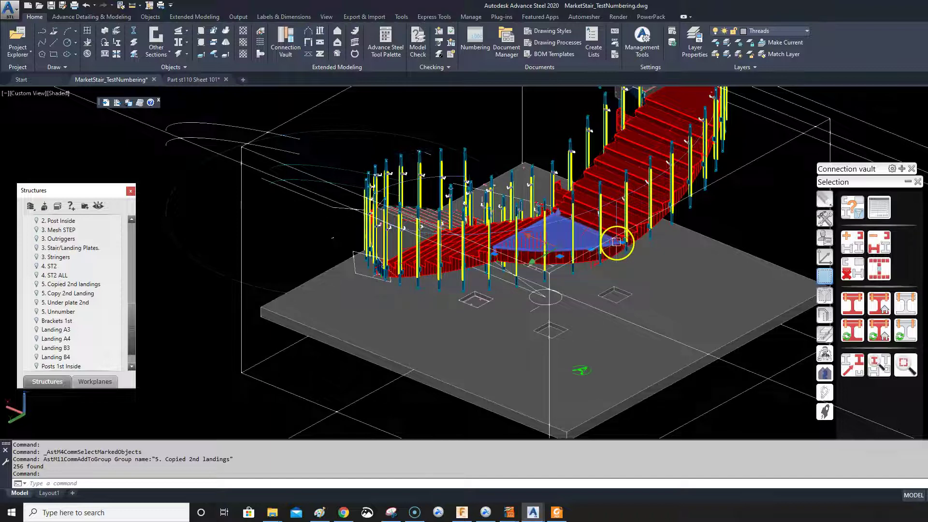
{"action": "left_click", "coordinate": [825, 276]}
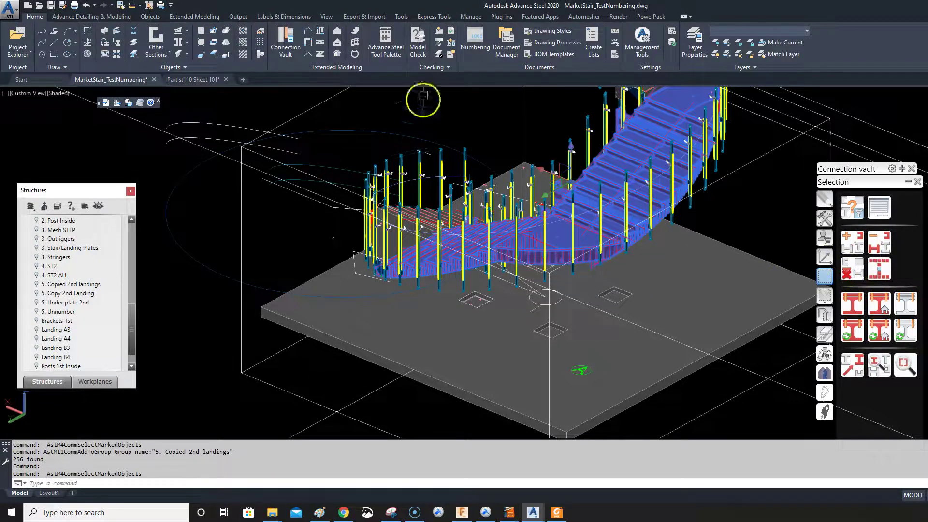
{"action": "left_click", "coordinate": [471, 36]}
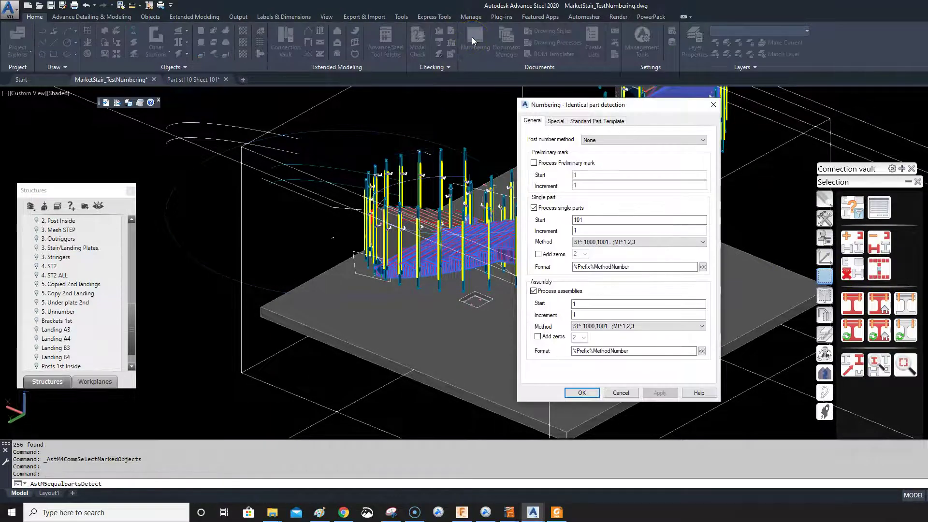
{"action": "left_click", "coordinate": [582, 392]}
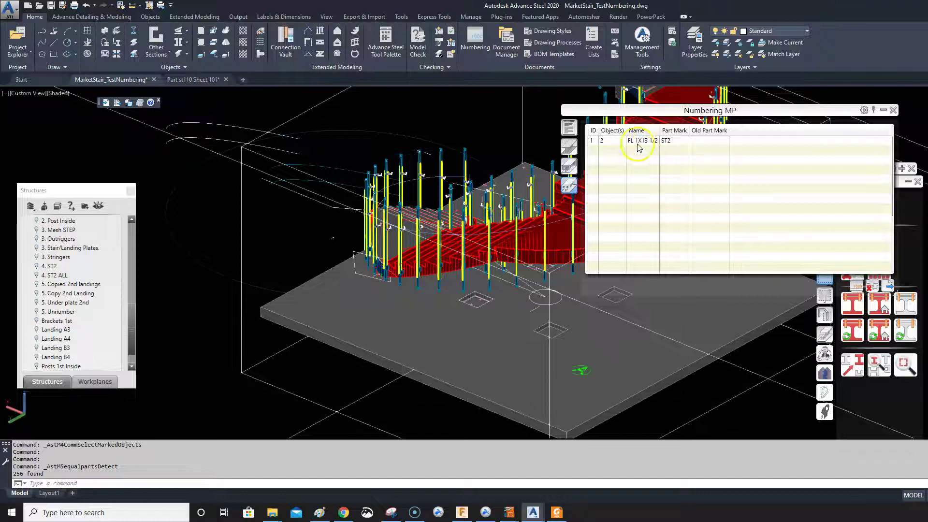
{"action": "left_click", "coordinate": [620, 145]}
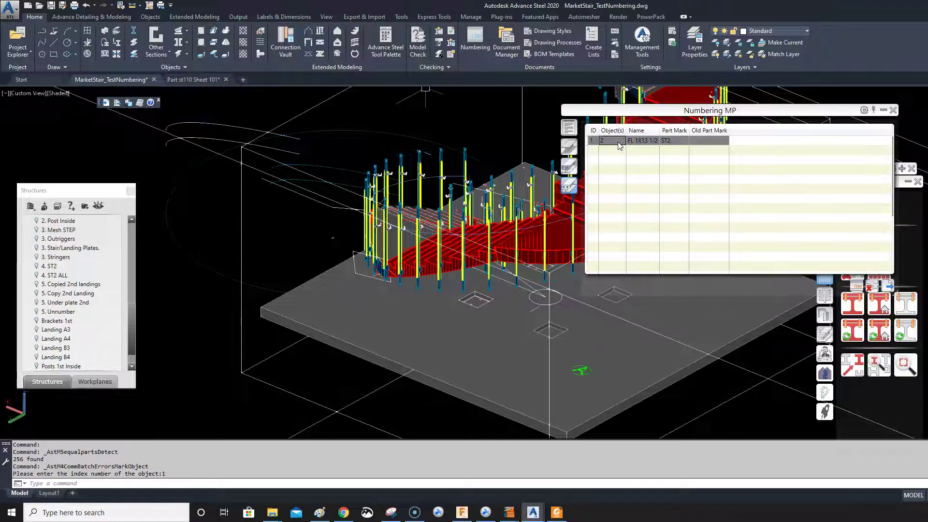
{"action": "left_click", "coordinate": [883, 110]}
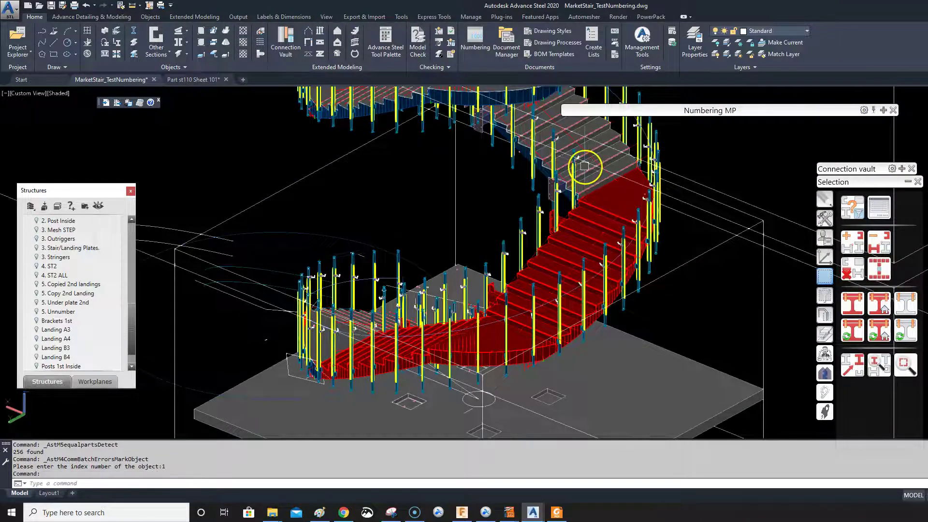
- Mark the elements of the "5. Copied 2nd landings" group and examine the extent of the marked flights
{"action": "right_click", "coordinate": [92, 284]}
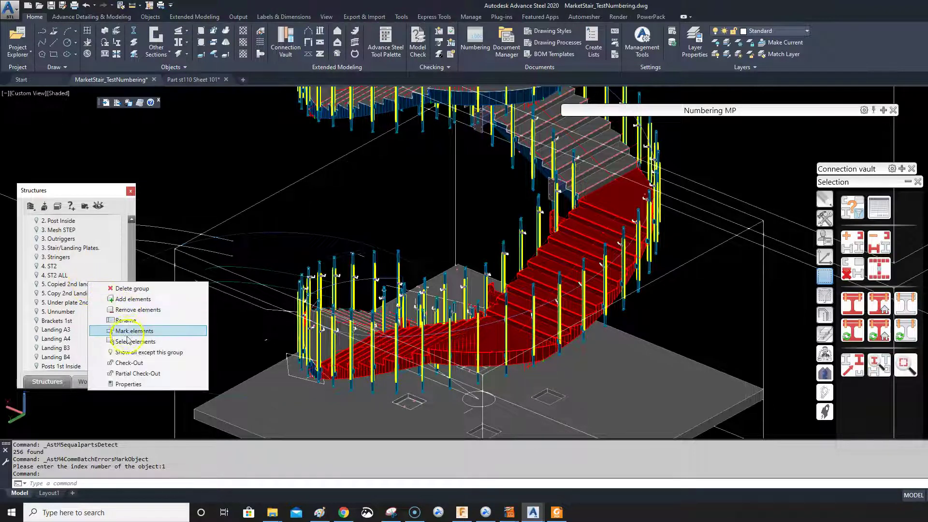
{"action": "left_click", "coordinate": [126, 333]}
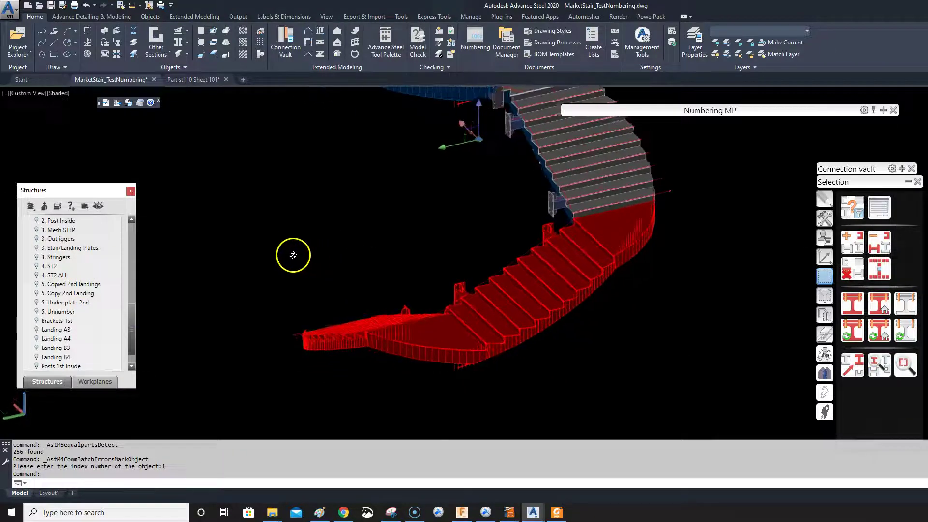
{"action": "key", "text": "Escape"}
{"action": "middle_click_drag", "start_coordinate": [449, 227], "coordinate": [501, 287]}
{"action": "scroll", "coordinate": [501, 287], "scroll_direction": "down", "scroll_amount": 3}
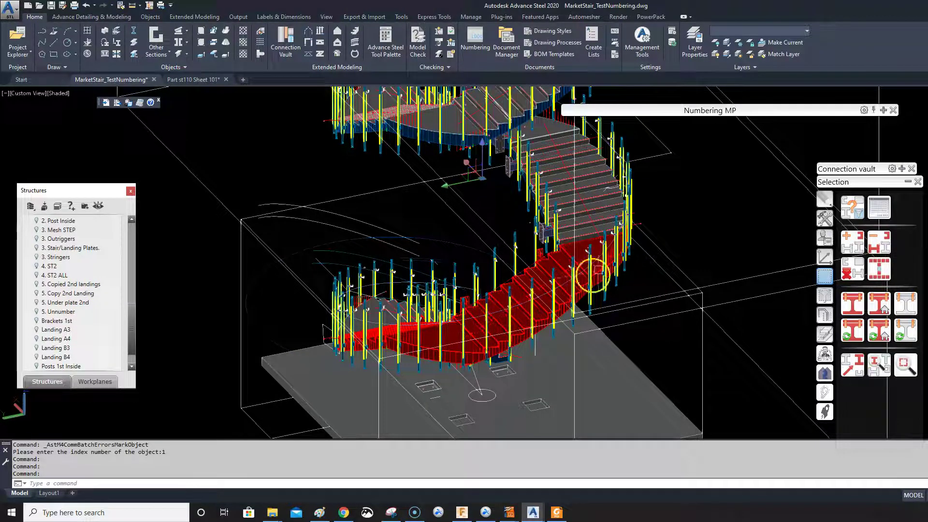
- Mark the connected objects of the lower and upper stair flights and select all marked objects
{"action": "left_click", "coordinate": [878, 279]}
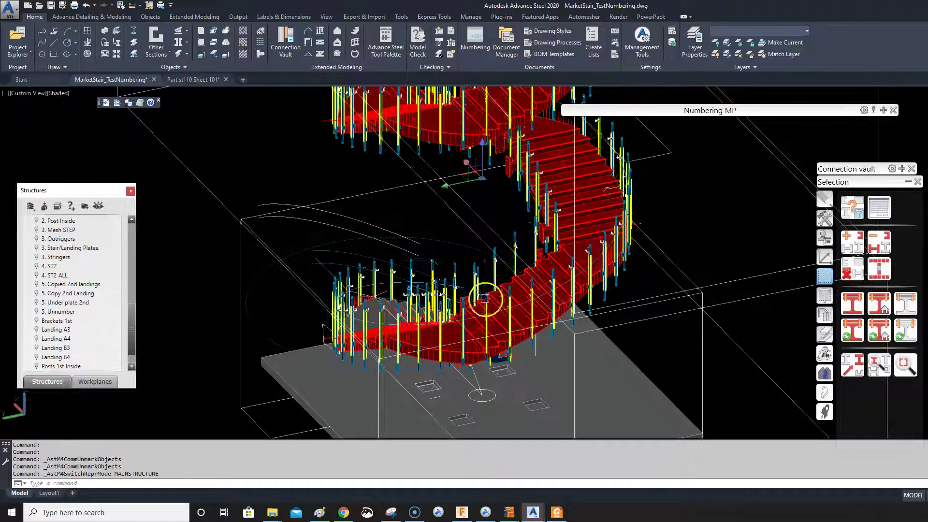
{"action": "middle_click_drag", "start_coordinate": [576, 262], "coordinate": [617, 325]}
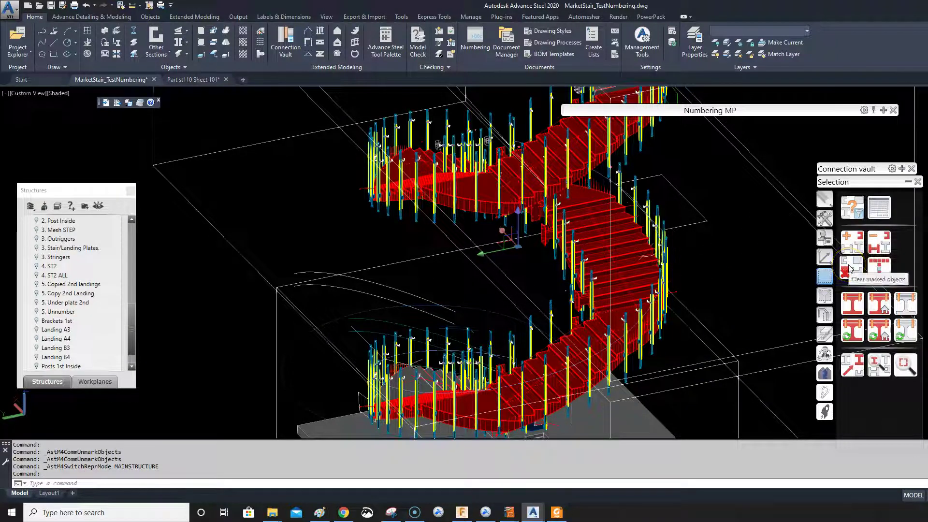
{"action": "left_click", "coordinate": [882, 265]}
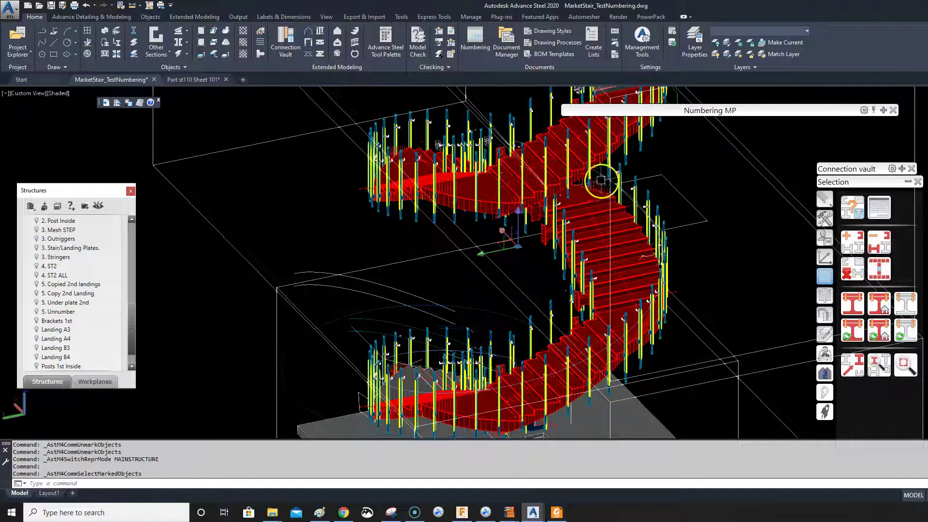
{"action": "scroll", "coordinate": [601, 180], "scroll_direction": "up", "scroll_amount": 2}
{"action": "scroll", "coordinate": [585, 194], "scroll_direction": "down", "scroll_amount": 4}
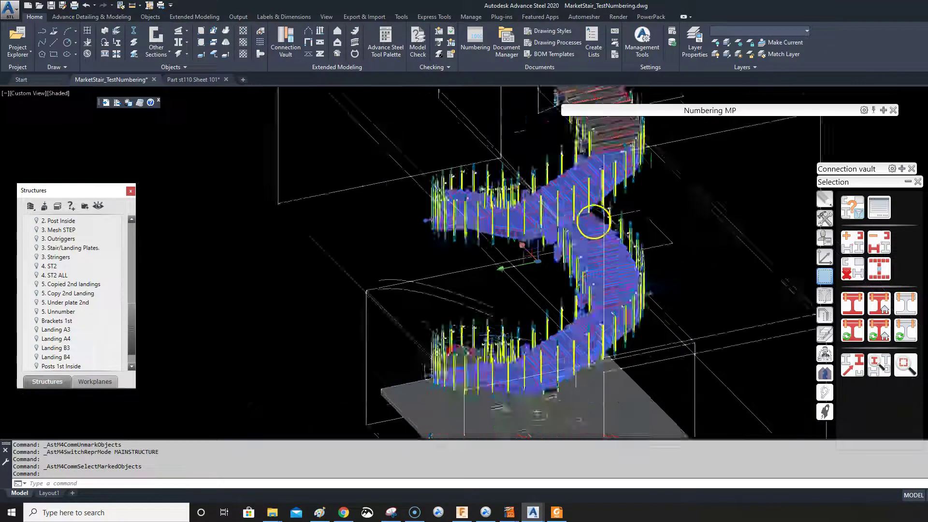
{"action": "scroll", "coordinate": [594, 221], "scroll_direction": "down", "scroll_amount": 2}
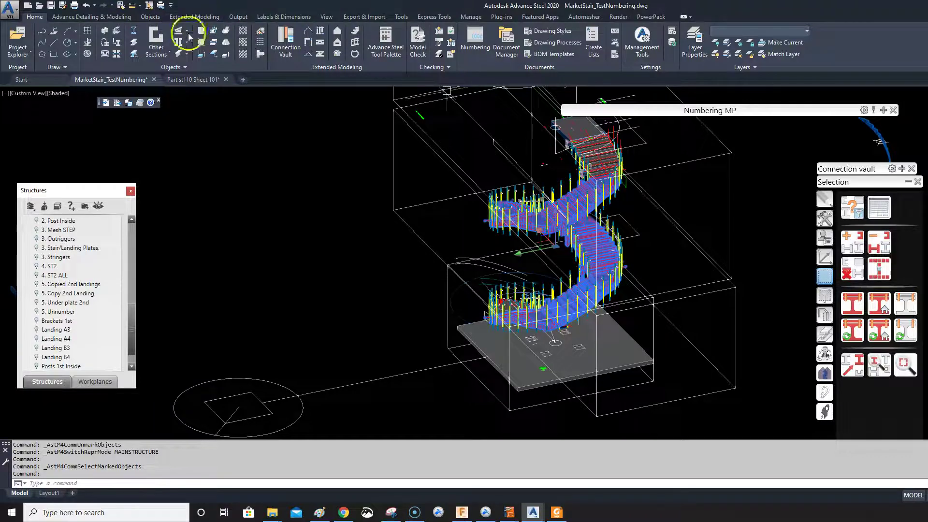
- Number the selected flights with single parts from 101 and assemblies from 1, and mark the assembly entry in the results
{"action": "left_click", "coordinate": [474, 38]}
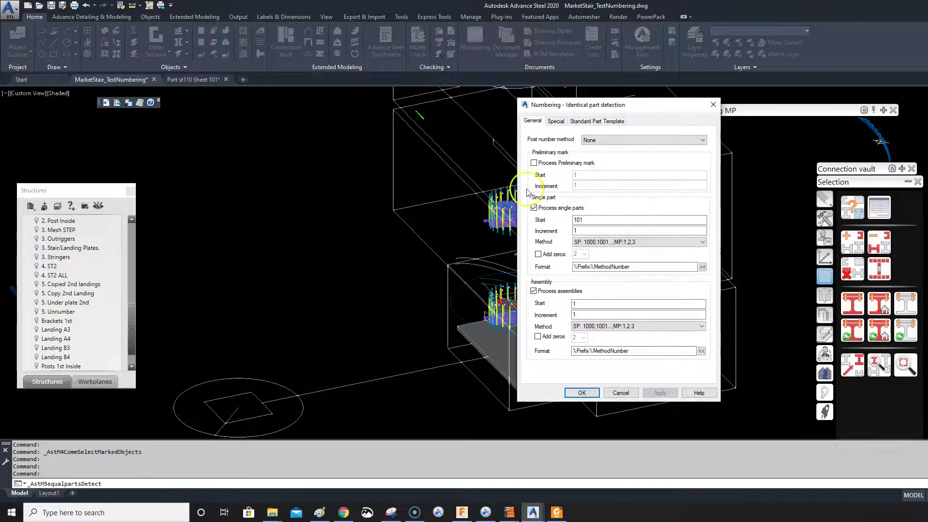
{"action": "left_click", "coordinate": [584, 392]}
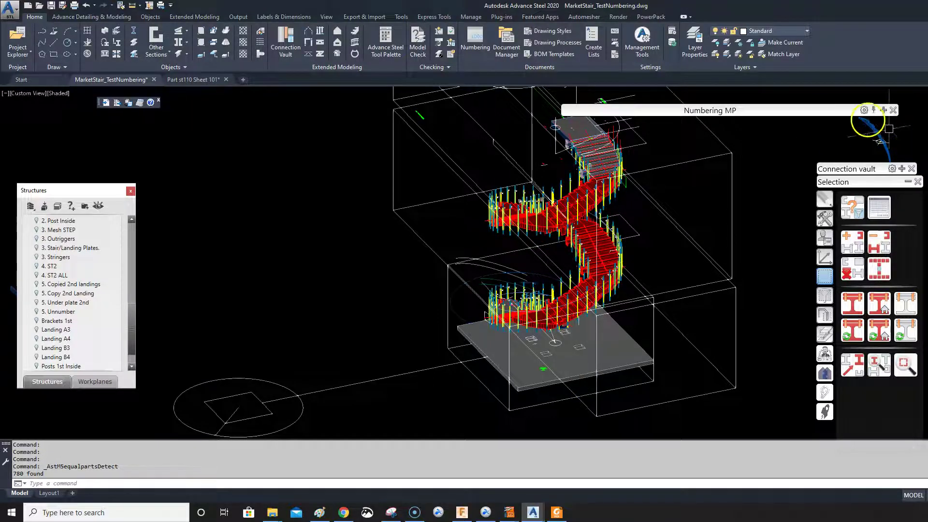
{"action": "left_click", "coordinate": [882, 110]}
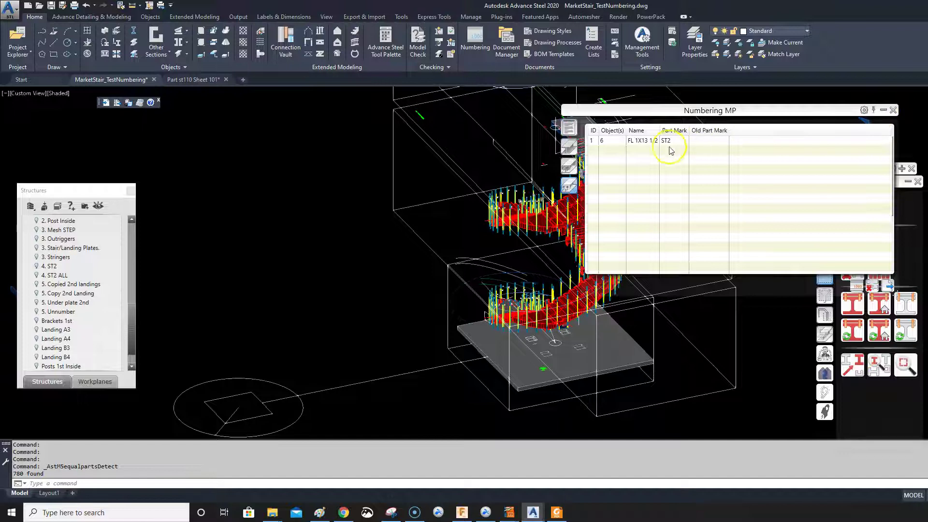
{"action": "left_click", "coordinate": [611, 142]}
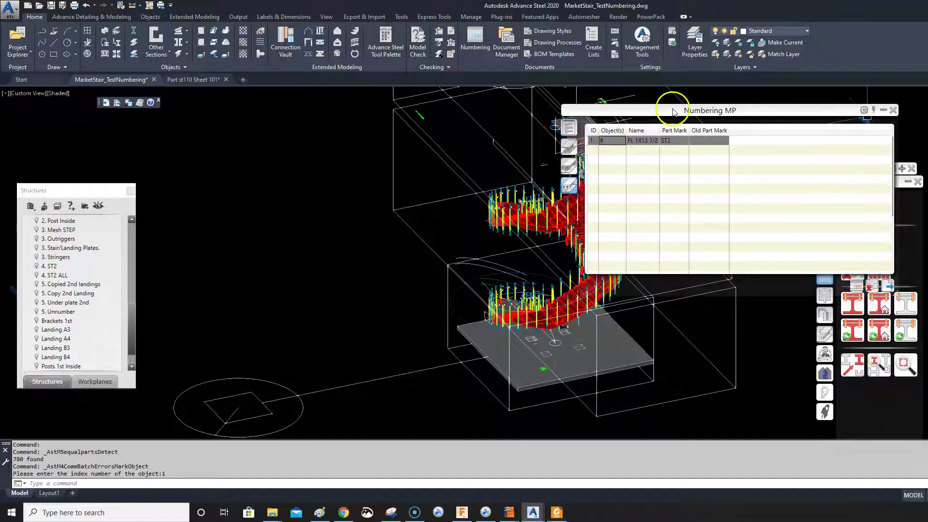
- Examine the marked flights along the whole spiral stair and collapse the numbering results
{"action": "left_click_drag", "start_coordinate": [666, 111], "coordinate": [738, 101]}
{"action": "scroll", "coordinate": [483, 193], "scroll_direction": "up", "scroll_amount": 5}
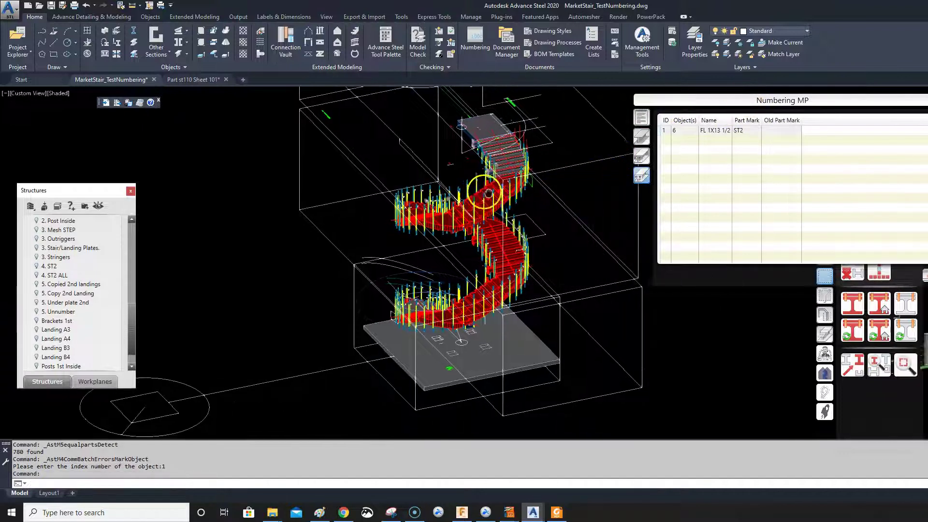
{"action": "middle_click_drag", "start_coordinate": [492, 216], "coordinate": [532, 208], "text": "shift"}
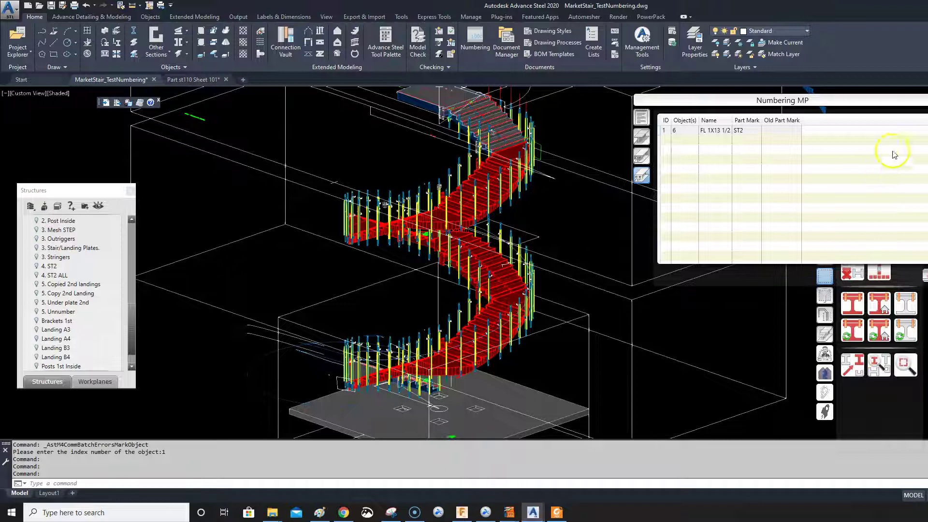
{"action": "left_click_drag", "start_coordinate": [889, 100], "coordinate": [798, 104]}
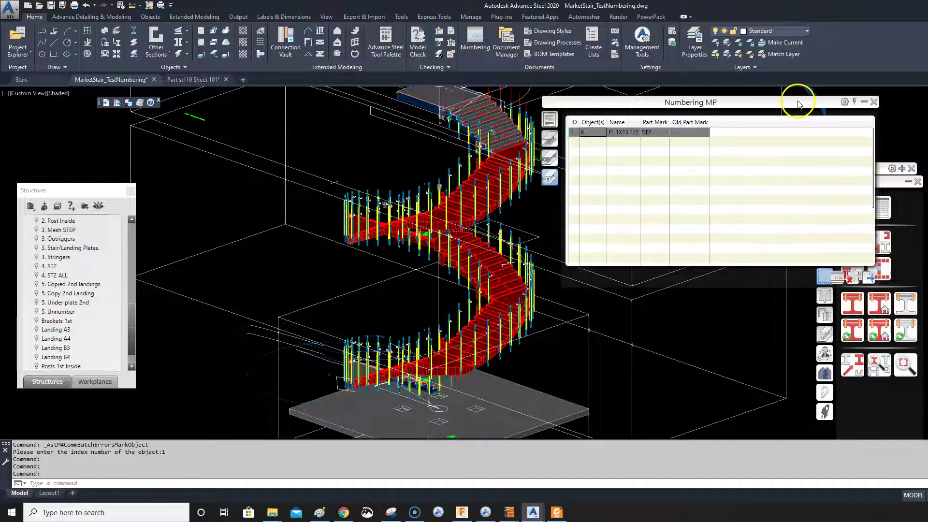
{"action": "left_click", "coordinate": [863, 102]}
- Review the additional connections option for transforming elements, inspect the bolt holes on the upper flight's end plate, and cancel the transformation
{"action": "left_click", "coordinate": [824, 215]}
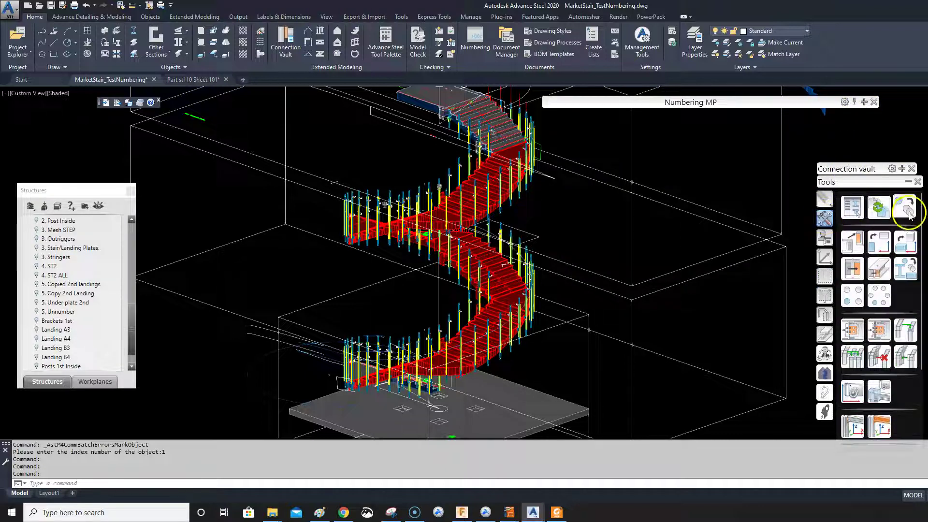
{"action": "left_click", "coordinate": [907, 213]}
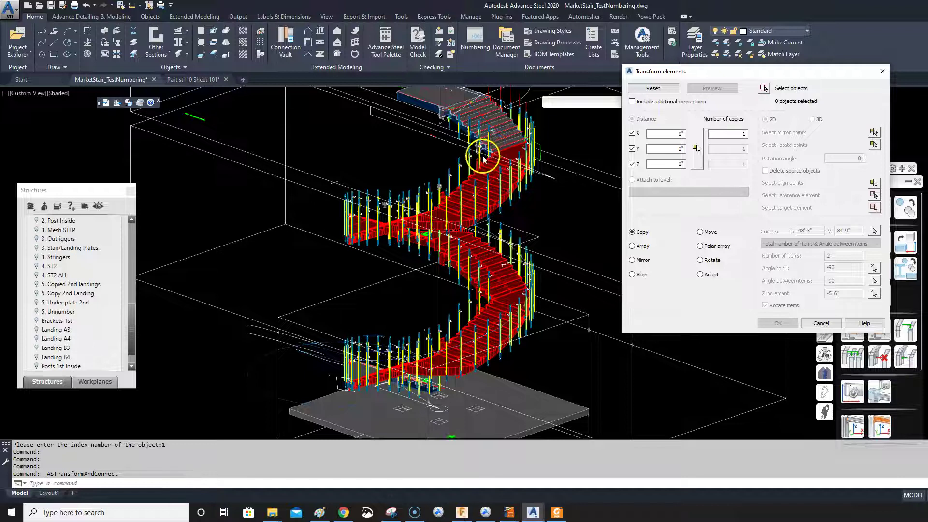
{"action": "scroll", "coordinate": [481, 157], "scroll_direction": "up", "scroll_amount": 8}
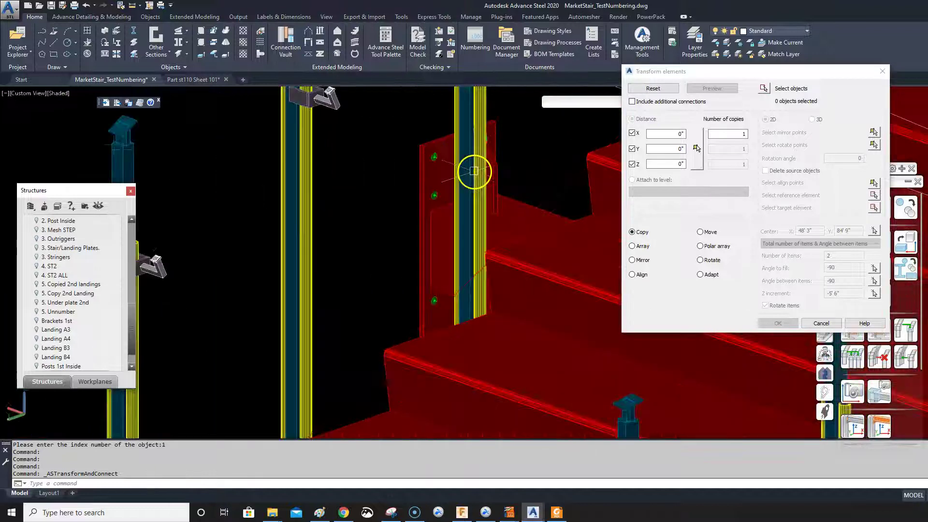
{"action": "scroll", "coordinate": [435, 154], "scroll_direction": "up", "scroll_amount": 6}
{"action": "left_click", "coordinate": [436, 155]}
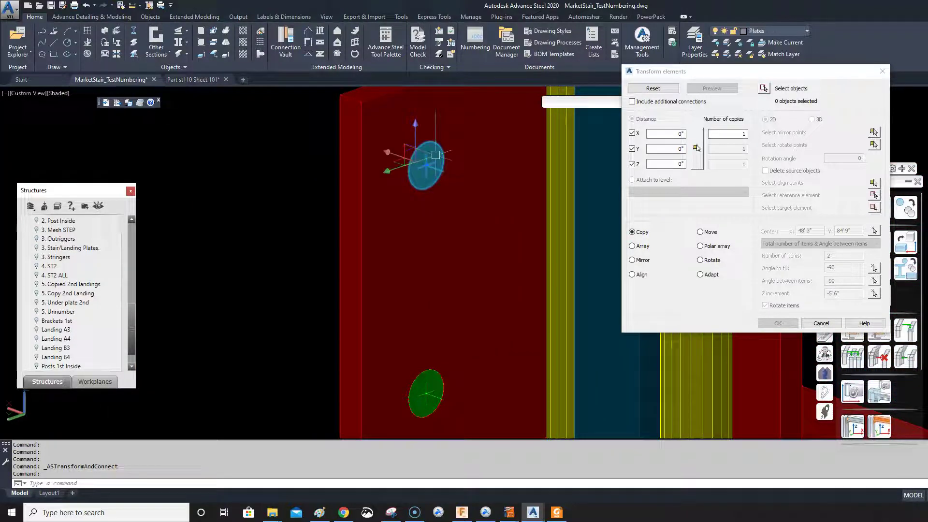
{"action": "key", "text": "Escape"}
{"action": "scroll", "coordinate": [464, 170], "scroll_direction": "down", "scroll_amount": 8}
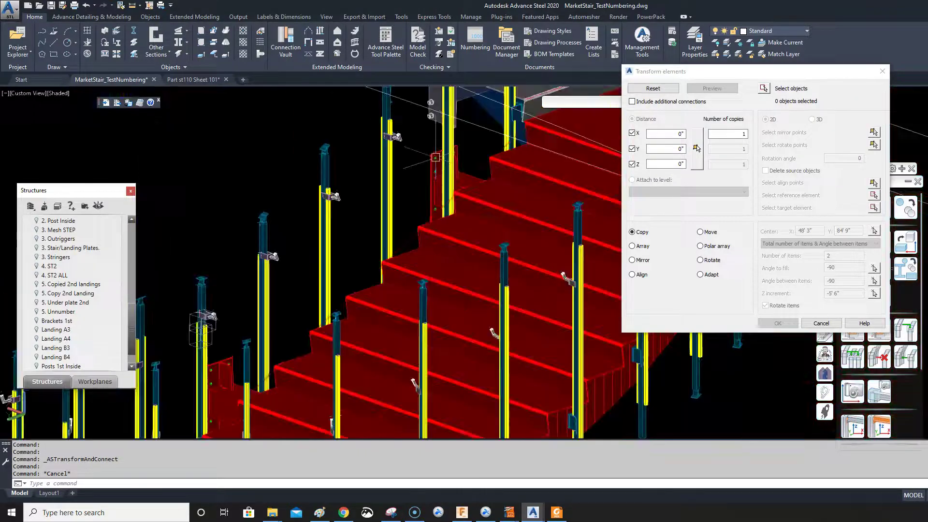
{"action": "scroll", "coordinate": [489, 167], "scroll_direction": "down", "scroll_amount": 4}
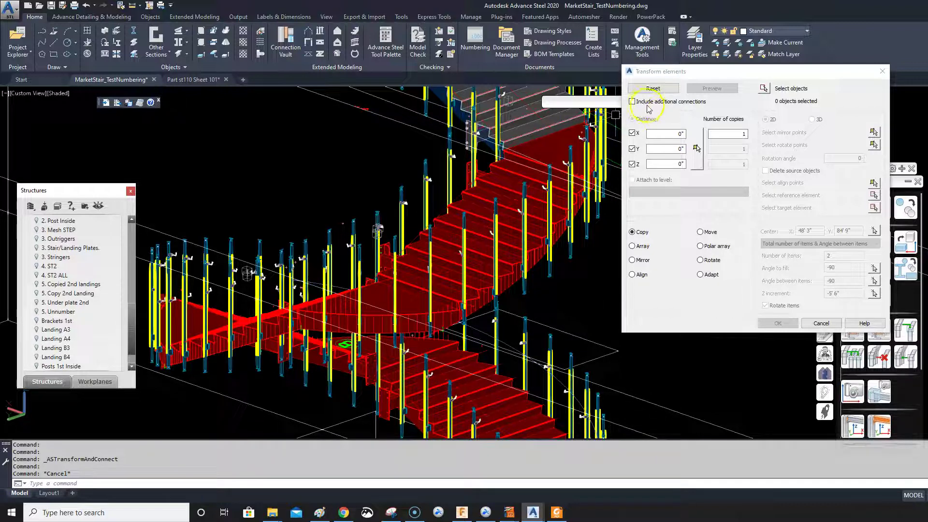
{"action": "left_click", "coordinate": [821, 323]}
- Examine the splices between the marked middle and lower flights along the stair's inner side
{"action": "scroll", "coordinate": [677, 317], "scroll_direction": "down", "scroll_amount": 5}
{"action": "middle_click_drag", "start_coordinate": [631, 222], "coordinate": [652, 314]}
{"action": "scroll", "coordinate": [559, 379], "scroll_direction": "up", "scroll_amount": 4}
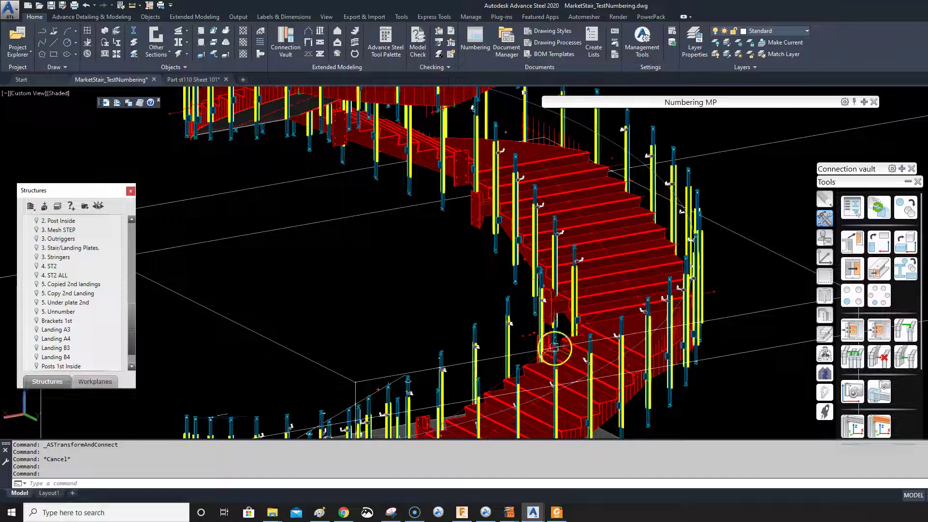
{"action": "scroll", "coordinate": [555, 347], "scroll_direction": "up", "scroll_amount": 3}
{"action": "scroll", "coordinate": [548, 335], "scroll_direction": "down", "scroll_amount": 5}
{"action": "scroll", "coordinate": [551, 325], "scroll_direction": "up", "scroll_amount": 2}
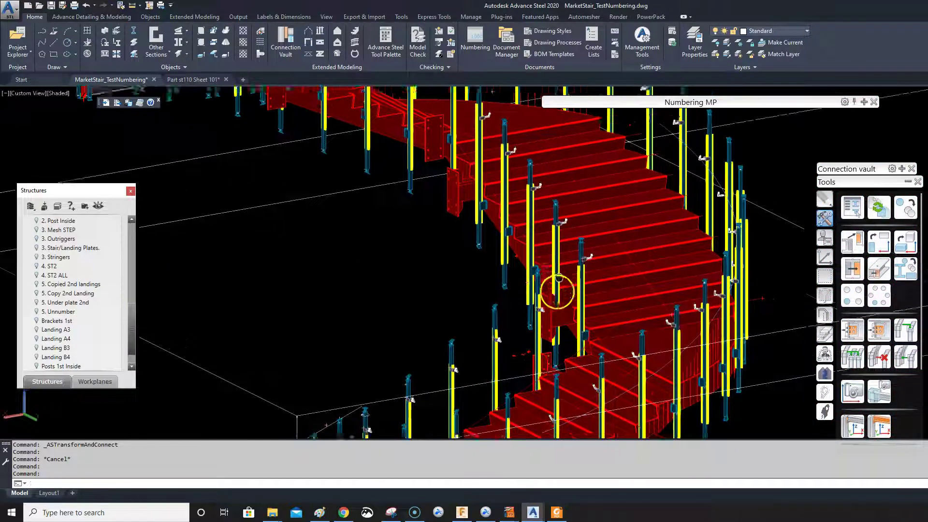
{"action": "scroll", "coordinate": [557, 292], "scroll_direction": "down", "scroll_amount": 4}
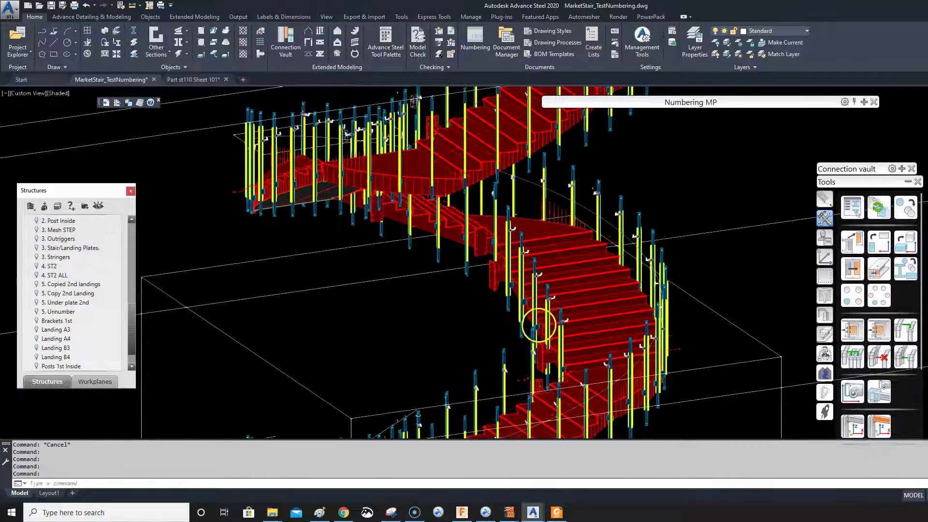
- Examine the unmarked bottom flight and its connection to the marked flights, and review the whole spiral stair
{"action": "scroll", "coordinate": [534, 300], "scroll_direction": "down", "scroll_amount": 4}
{"action": "middle_click_drag", "start_coordinate": [523, 307], "coordinate": [537, 332], "text": "shift"}
{"action": "scroll", "coordinate": [517, 355], "scroll_direction": "up", "scroll_amount": 5}
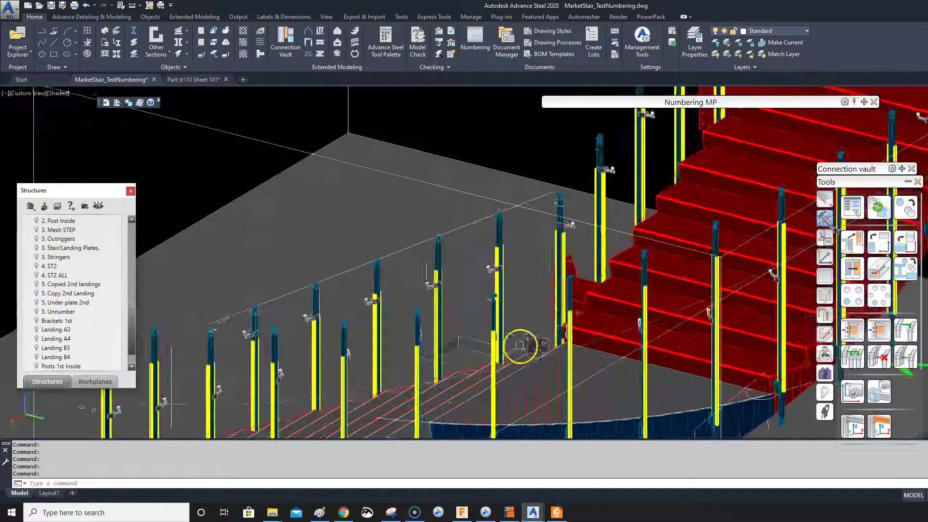
{"action": "scroll", "coordinate": [567, 264], "scroll_direction": "up", "scroll_amount": 2}
{"action": "scroll", "coordinate": [569, 263], "scroll_direction": "down", "scroll_amount": 4}
{"action": "scroll", "coordinate": [563, 232], "scroll_direction": "up", "scroll_amount": 6}
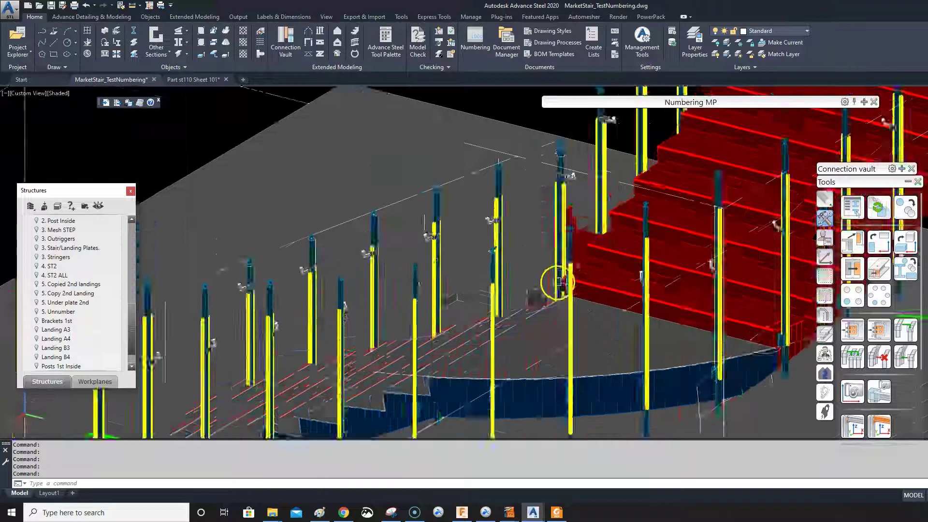
{"action": "scroll", "coordinate": [534, 282], "scroll_direction": "down", "scroll_amount": 7}
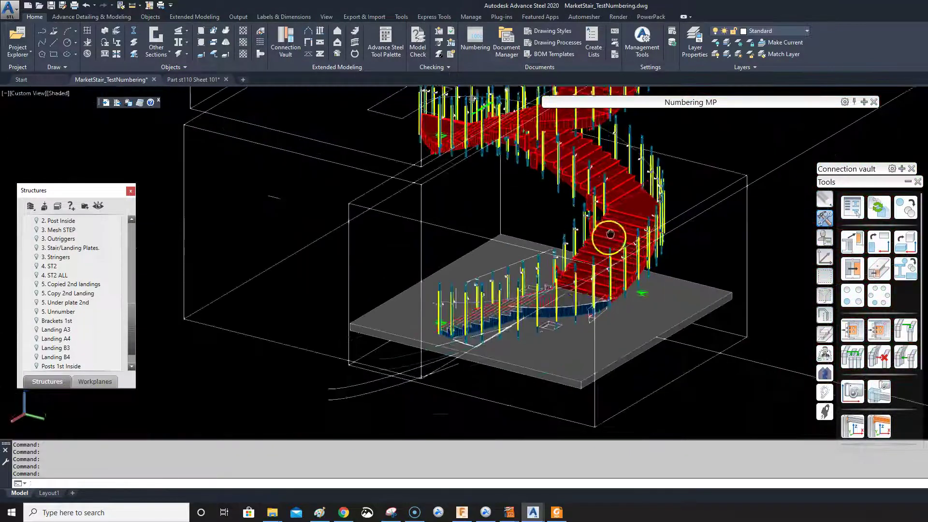
{"action": "scroll", "coordinate": [579, 263], "scroll_direction": "up", "scroll_amount": 2}
{"action": "middle_click_drag", "start_coordinate": [578, 263], "coordinate": [380, 269], "text": "shift"}
{"action": "scroll", "coordinate": [561, 266], "scroll_direction": "up", "scroll_amount": 2}
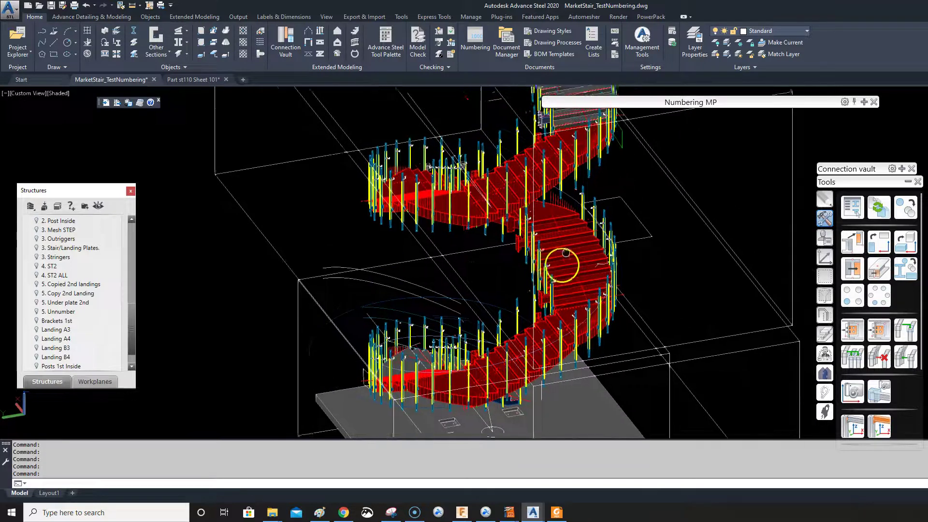
{"action": "middle_click_drag", "start_coordinate": [561, 266], "coordinate": [559, 271]}
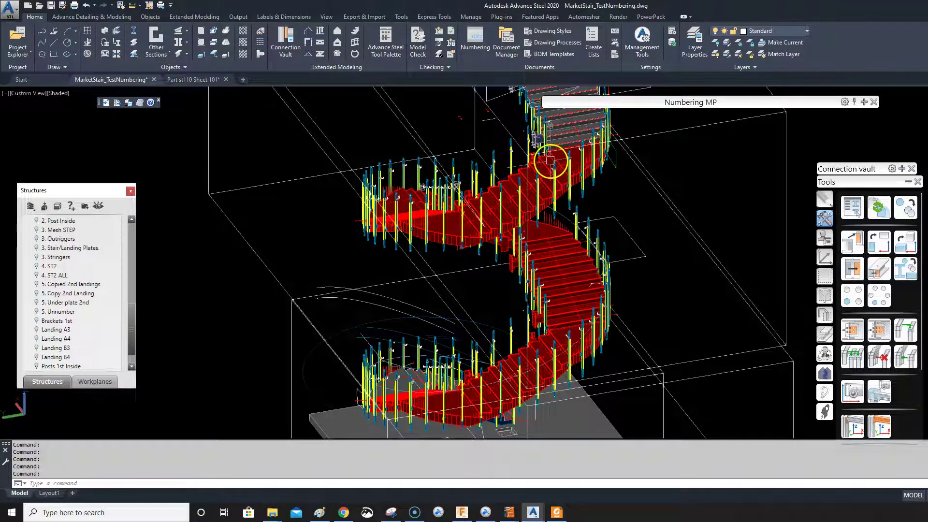
{"action": "scroll", "coordinate": [550, 160], "scroll_direction": "up", "scroll_amount": 5}
{"action": "left_click", "coordinate": [559, 172]}
{"action": "left_click", "coordinate": [632, 143]}
{"action": "scroll", "coordinate": [618, 164], "scroll_direction": "down", "scroll_amount": 5}
{"action": "key", "text": "Escape"}
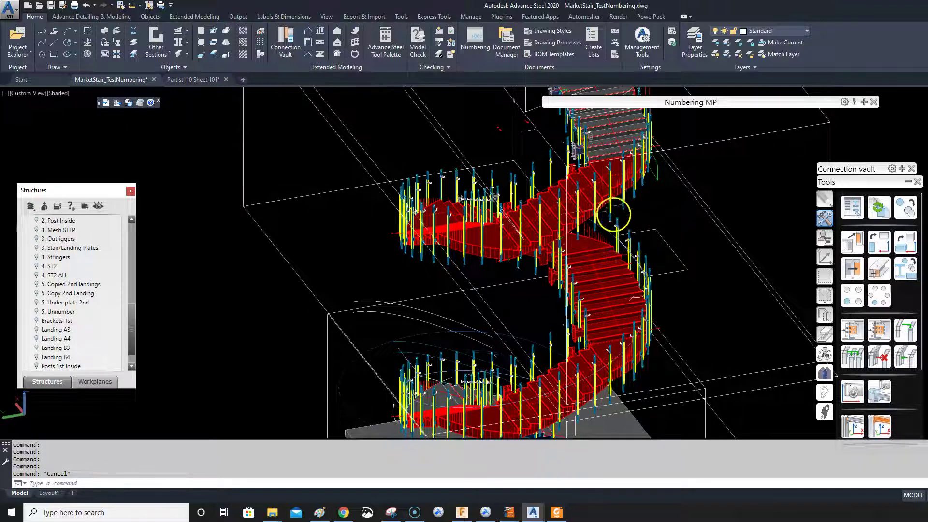
- Check the naming properties of a railing post on the upper flight and close them without changes
{"action": "scroll", "coordinate": [613, 209], "scroll_direction": "up", "scroll_amount": 5}
{"action": "double_click", "coordinate": [614, 168]}
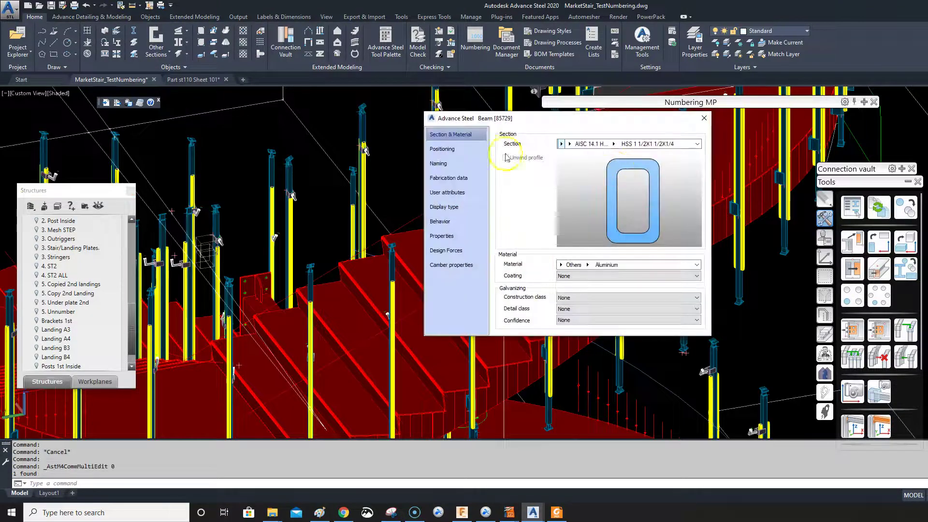
{"action": "left_click", "coordinate": [437, 164]}
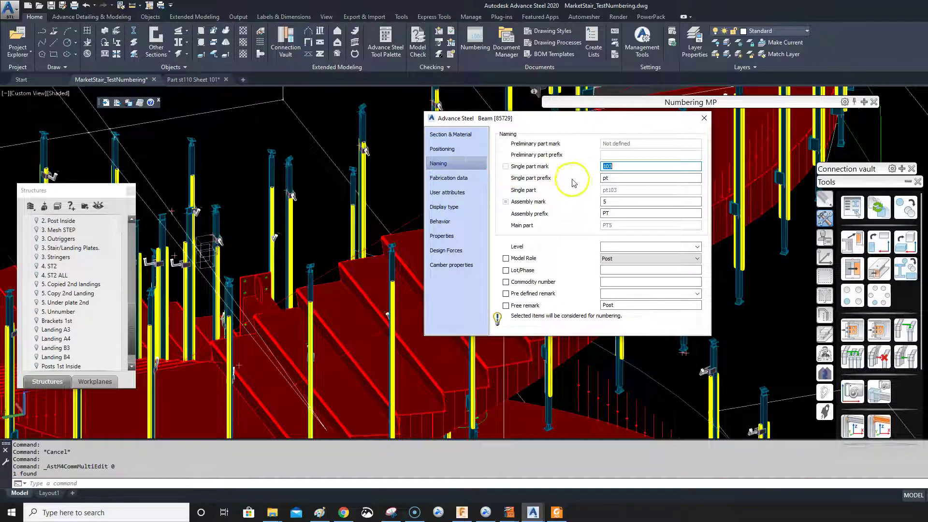
{"action": "left_click", "coordinate": [704, 118]}
{"action": "scroll", "coordinate": [661, 176], "scroll_direction": "down", "scroll_amount": 4}
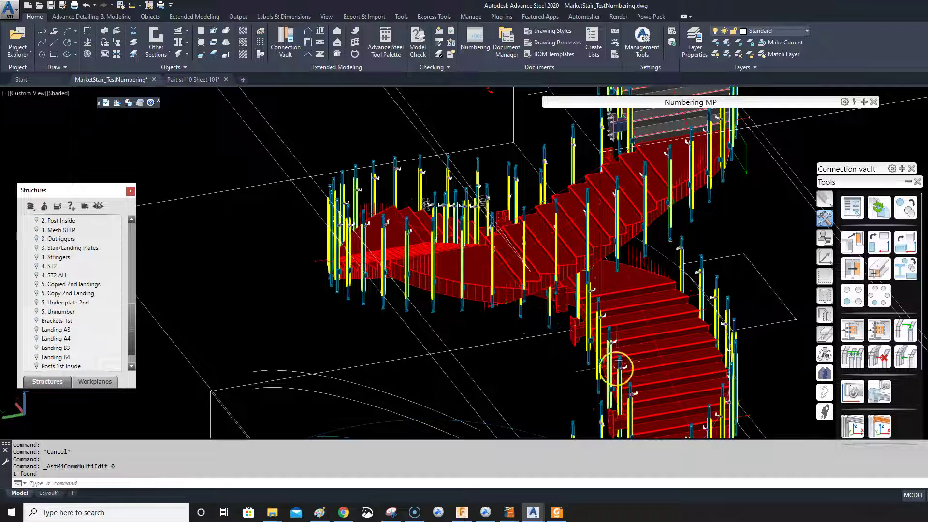
{"action": "middle_click_drag", "start_coordinate": [622, 368], "coordinate": [613, 124]}
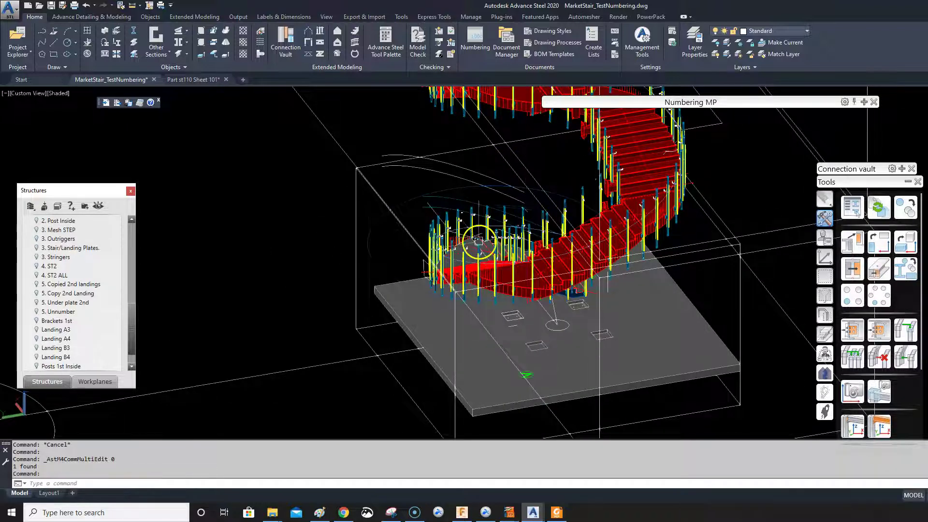